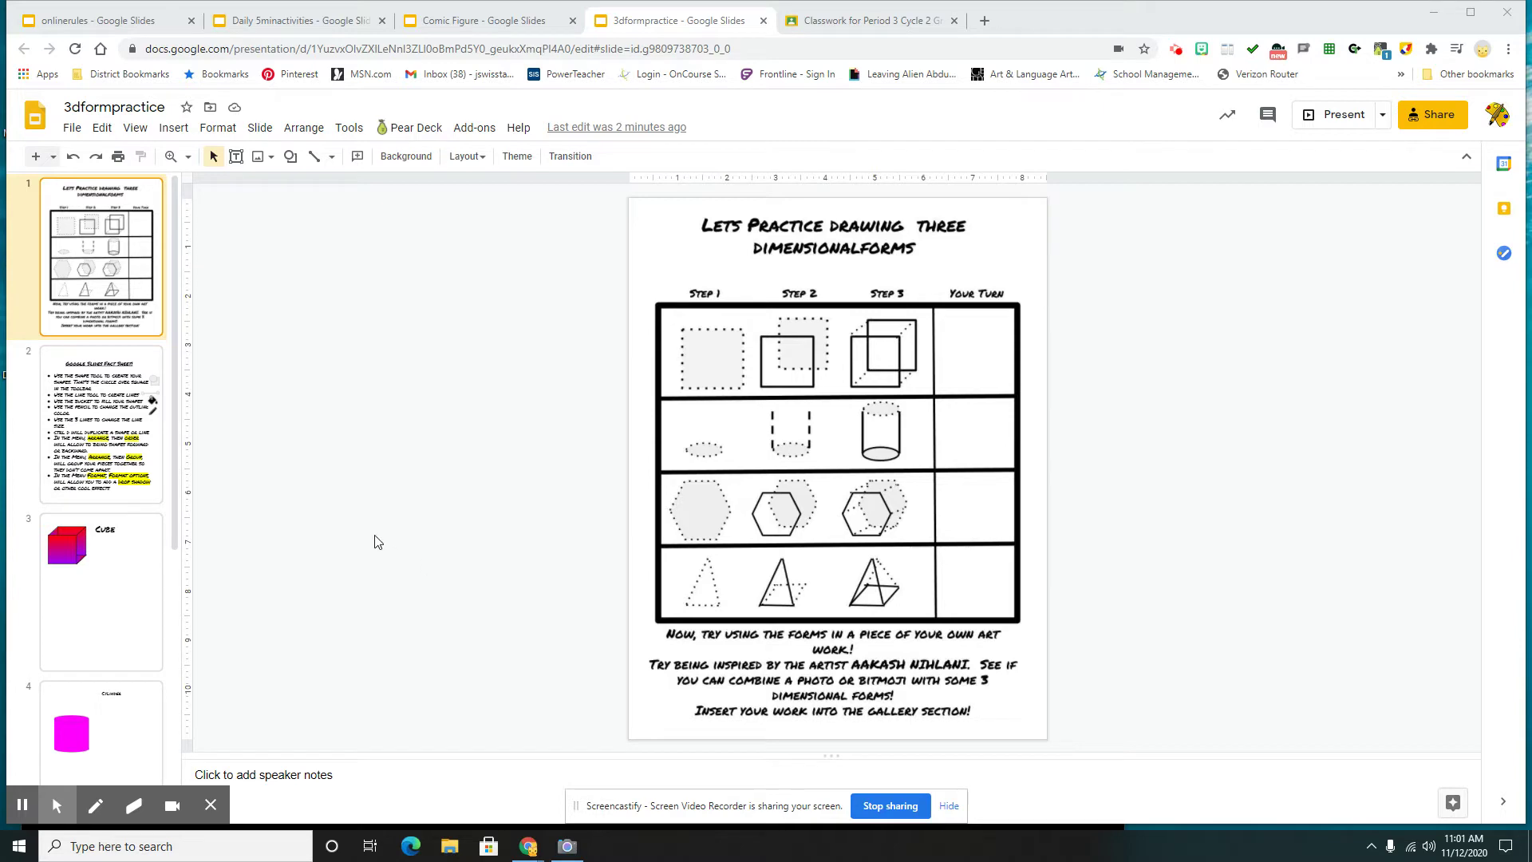
# Open slide 2, the Google Slides Fact Sheet, in the editor
pyautogui.click(81, 474)
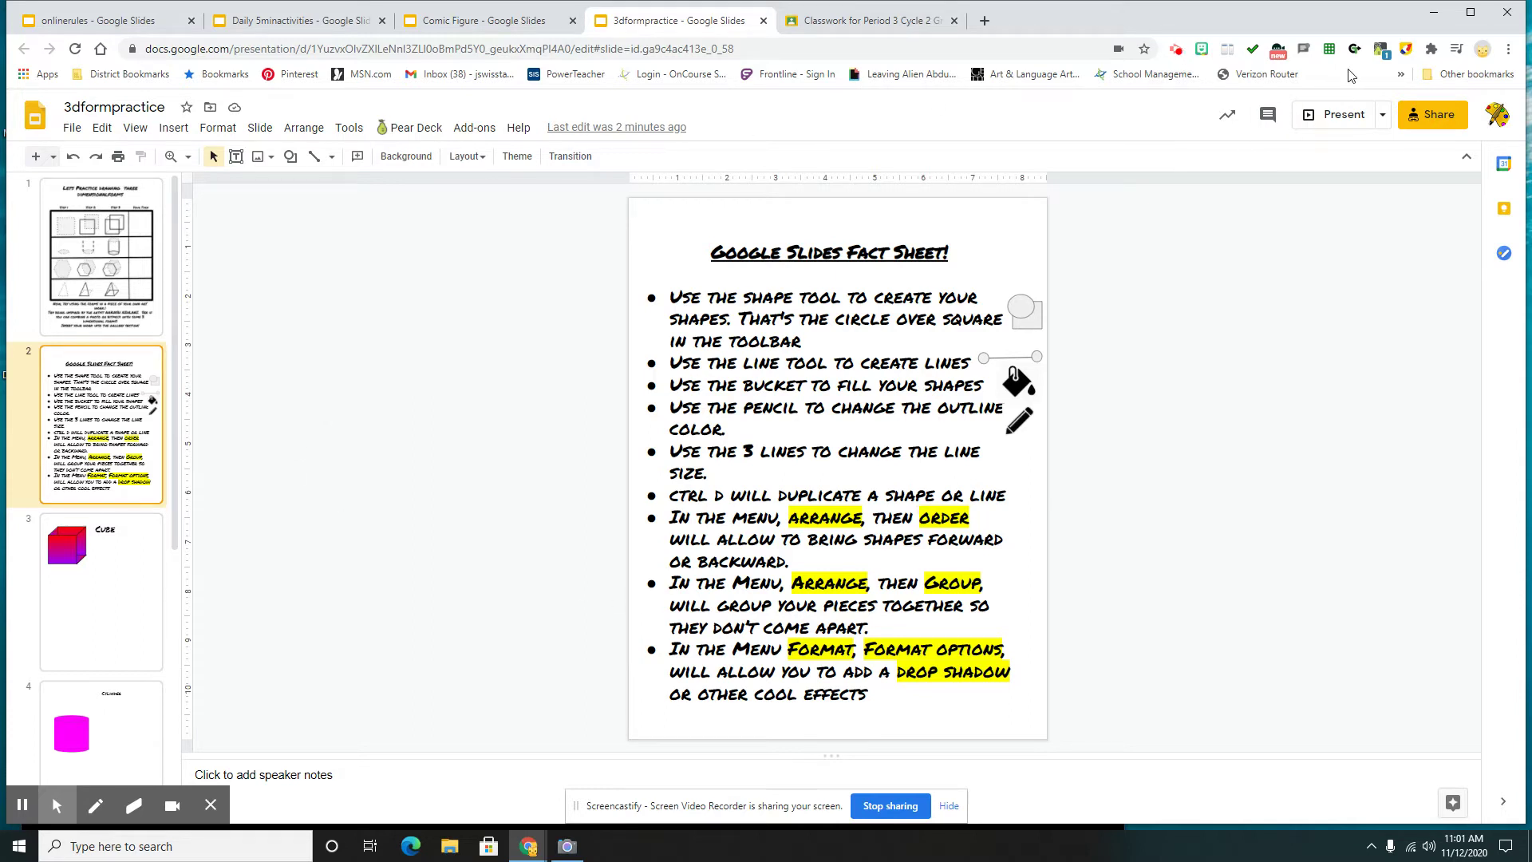
pyautogui.click(1405, 49)
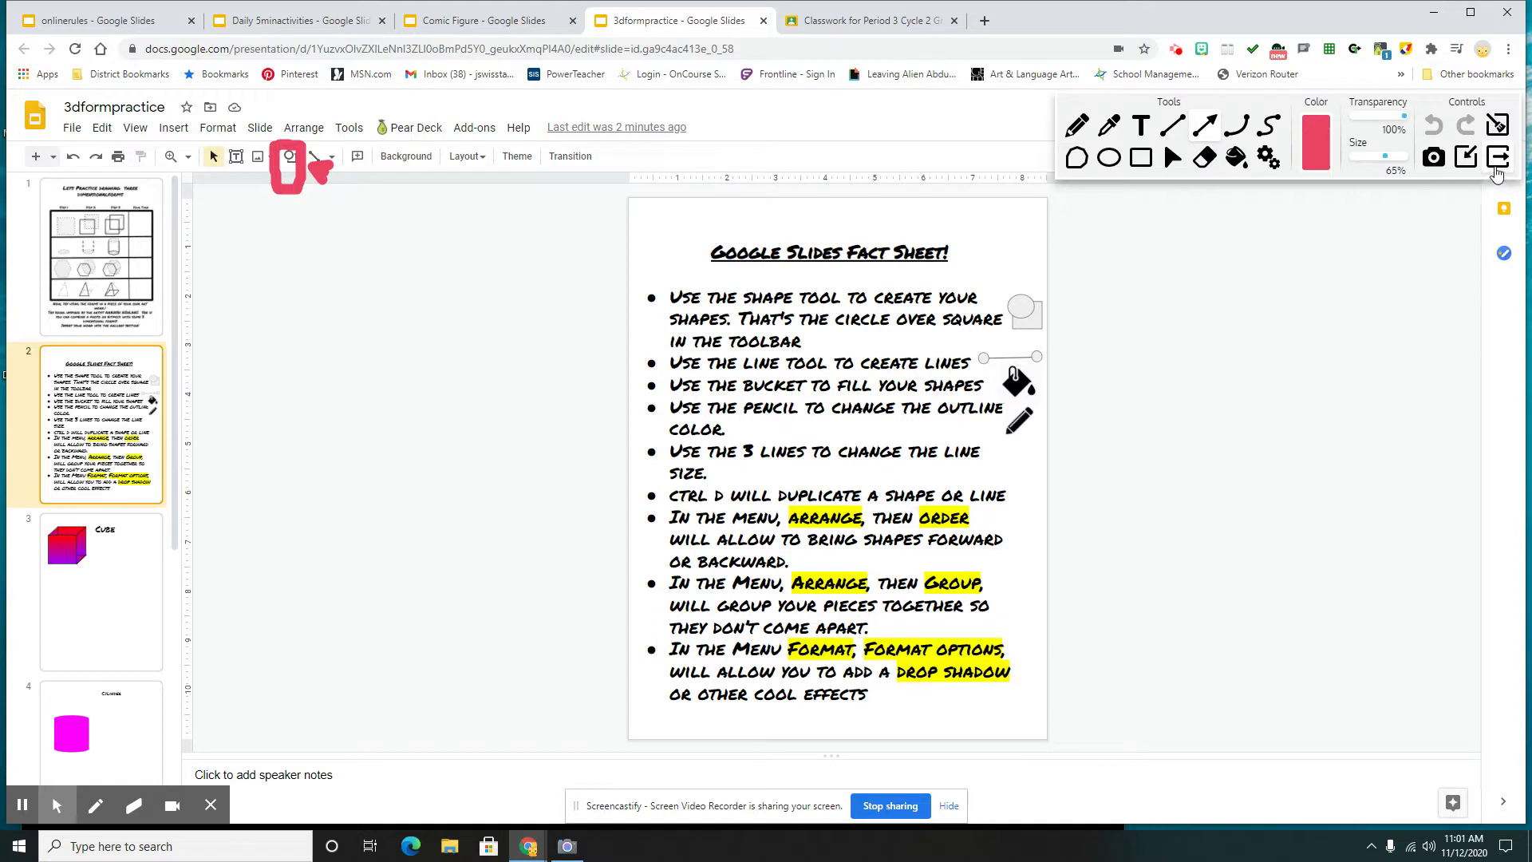
pyautogui.click(1498, 126)
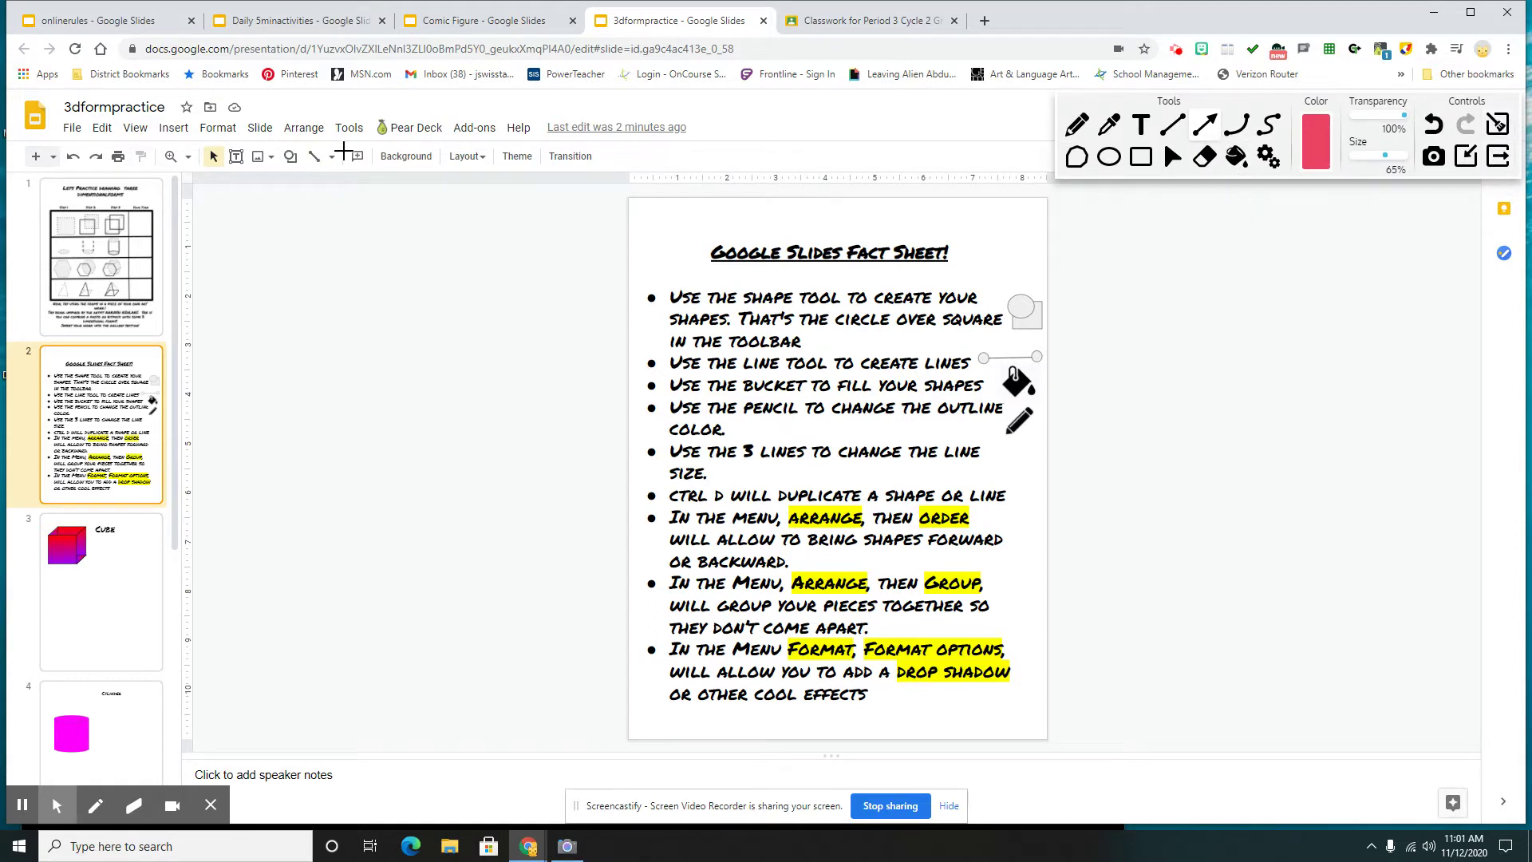
pyautogui.click(278, 254)
pyautogui.moveTo(278, 255)
pyautogui.mouseDown()
pyautogui.moveTo(288, 160)
pyautogui.moveTo(285, 175)
pyautogui.mouseUp()
pyautogui.moveTo(344, 273); pyautogui.dragTo(323, 179)
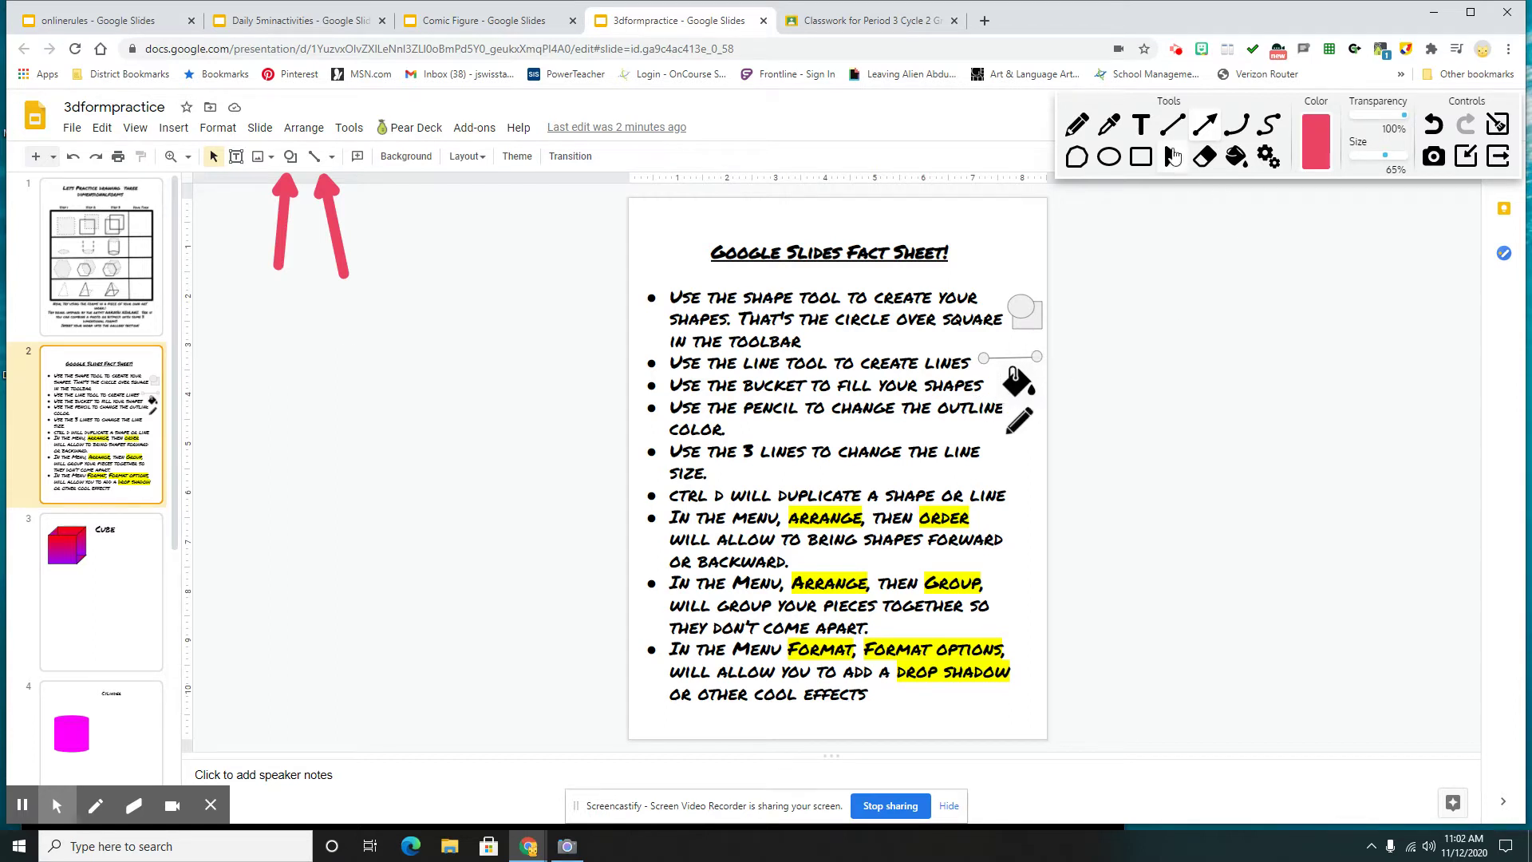
pyautogui.click(1079, 142)
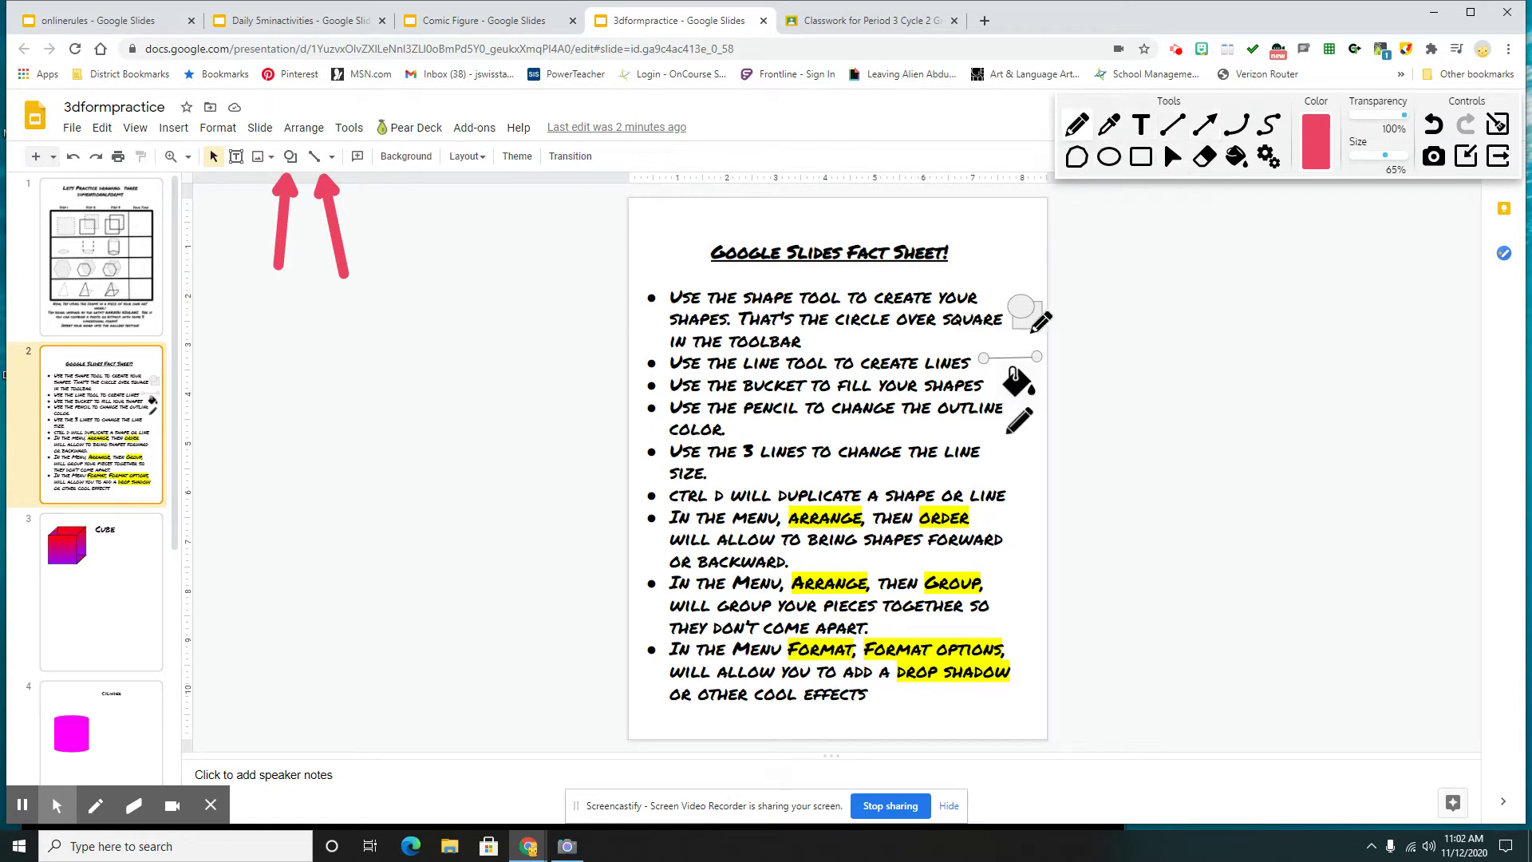
pyautogui.moveTo(983, 382)
pyautogui.mouseDown()
pyautogui.moveTo(1041, 369)
pyautogui.moveTo(1039, 408)
pyautogui.moveTo(981, 379)
pyautogui.moveTo(1007, 361)
pyautogui.mouseUp()
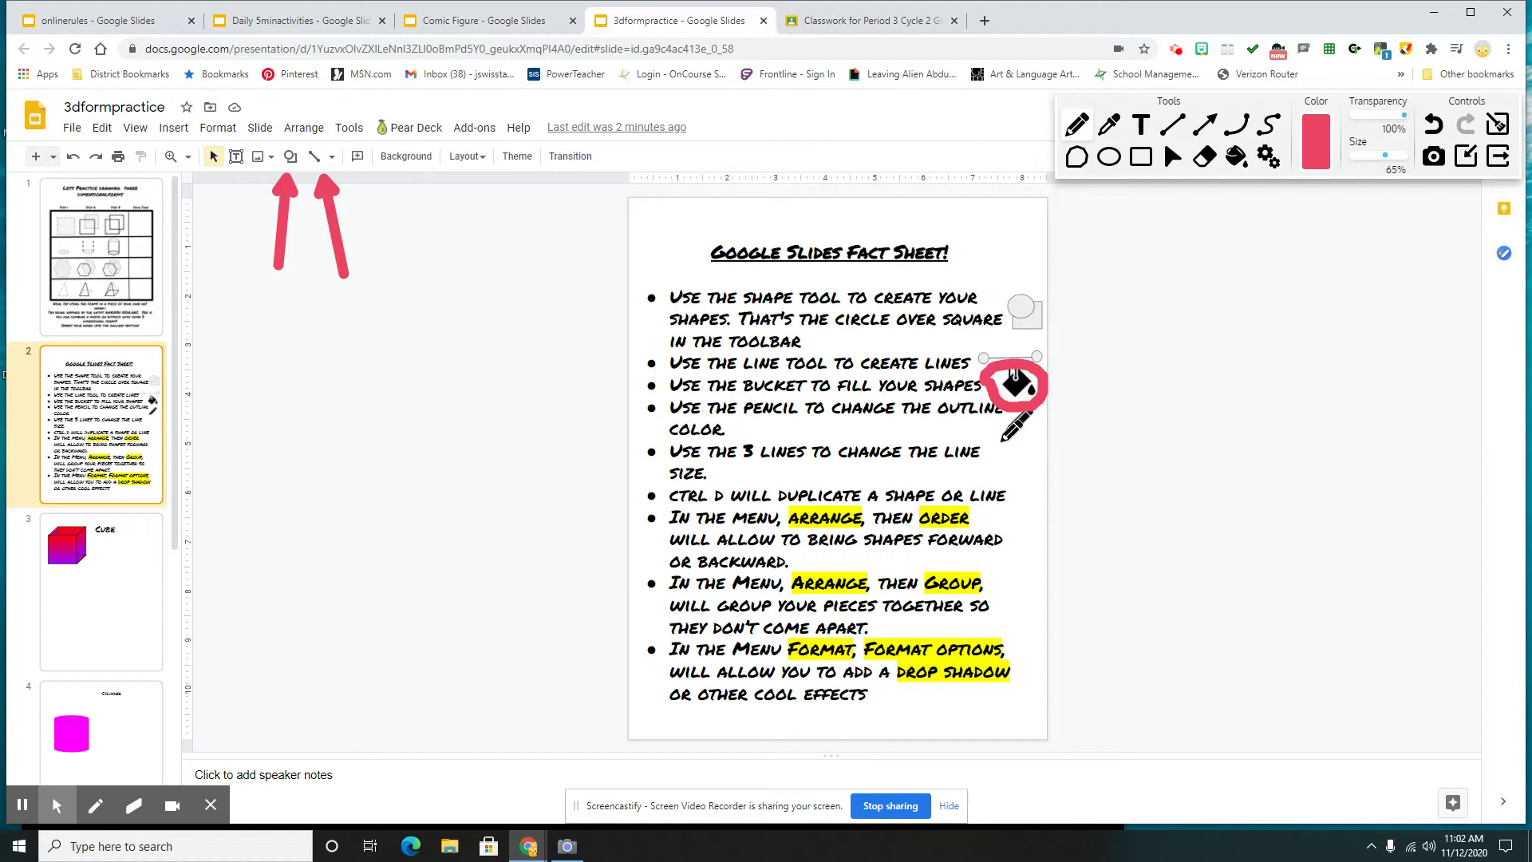
pyautogui.moveTo(1007, 435)
pyautogui.mouseDown()
pyautogui.moveTo(994, 441)
pyautogui.moveTo(1038, 455)
pyautogui.moveTo(1036, 440)
pyautogui.mouseUp()
# Look through the Arrange and Format menus, then open slide 3, the Cube slide
pyautogui.click(1498, 123)
pyautogui.click(1498, 156)
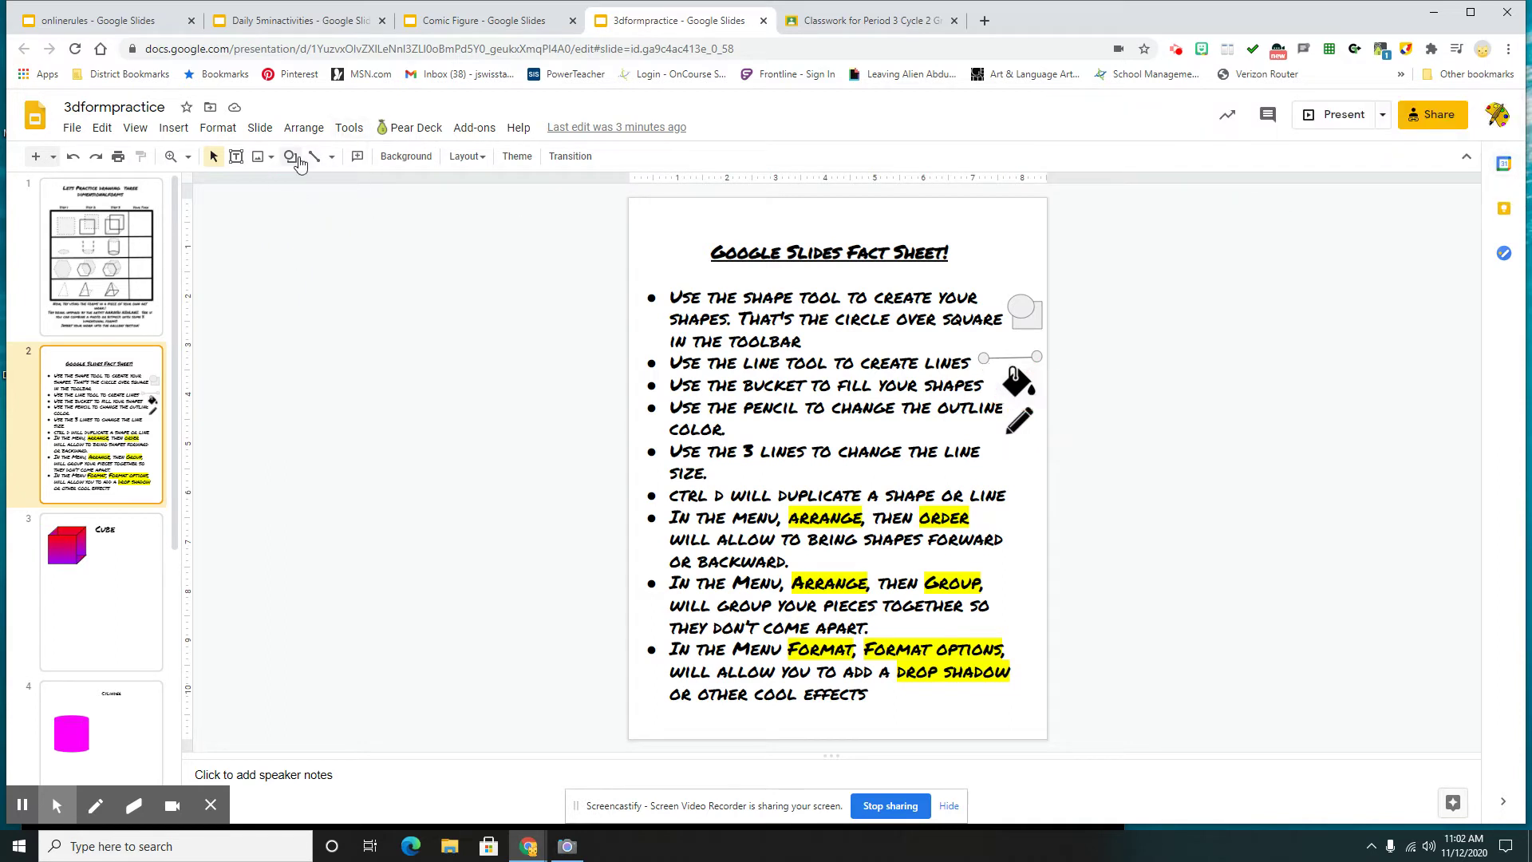
pyautogui.click(304, 129)
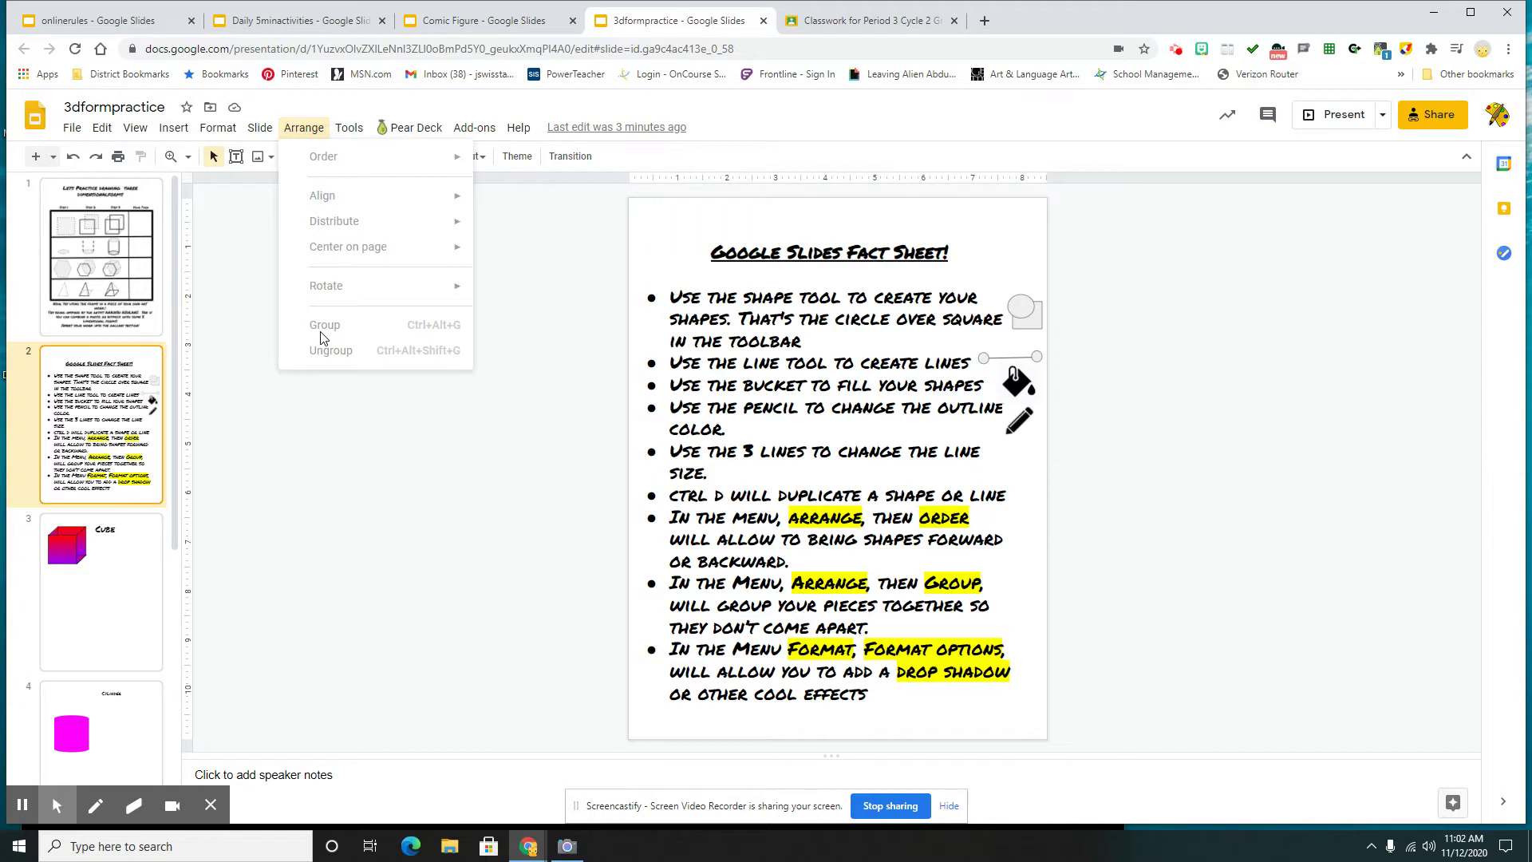
pyautogui.click(210, 138)
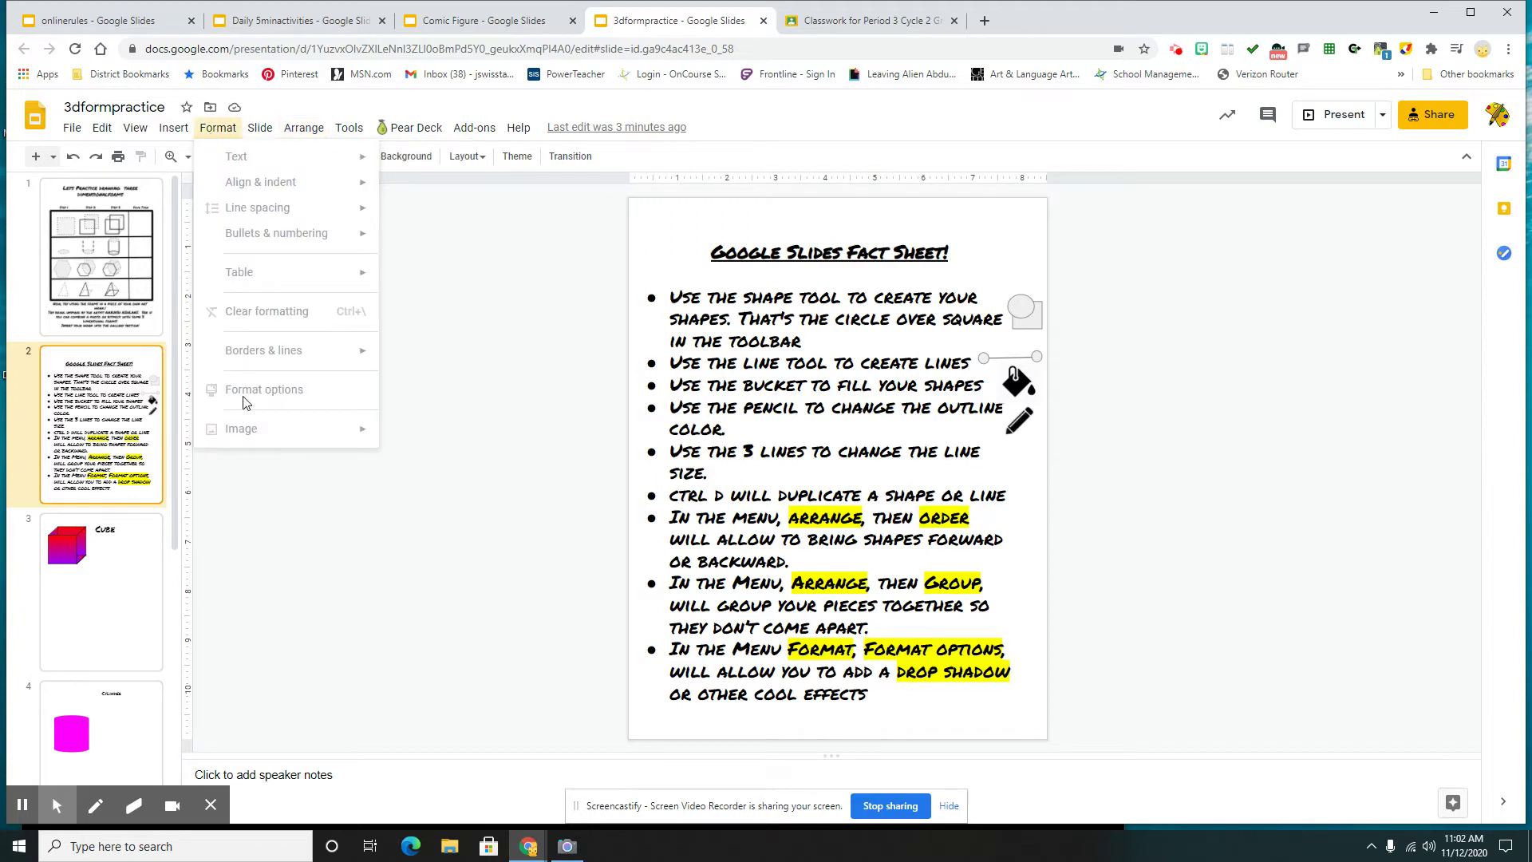
pyautogui.click(144, 626)
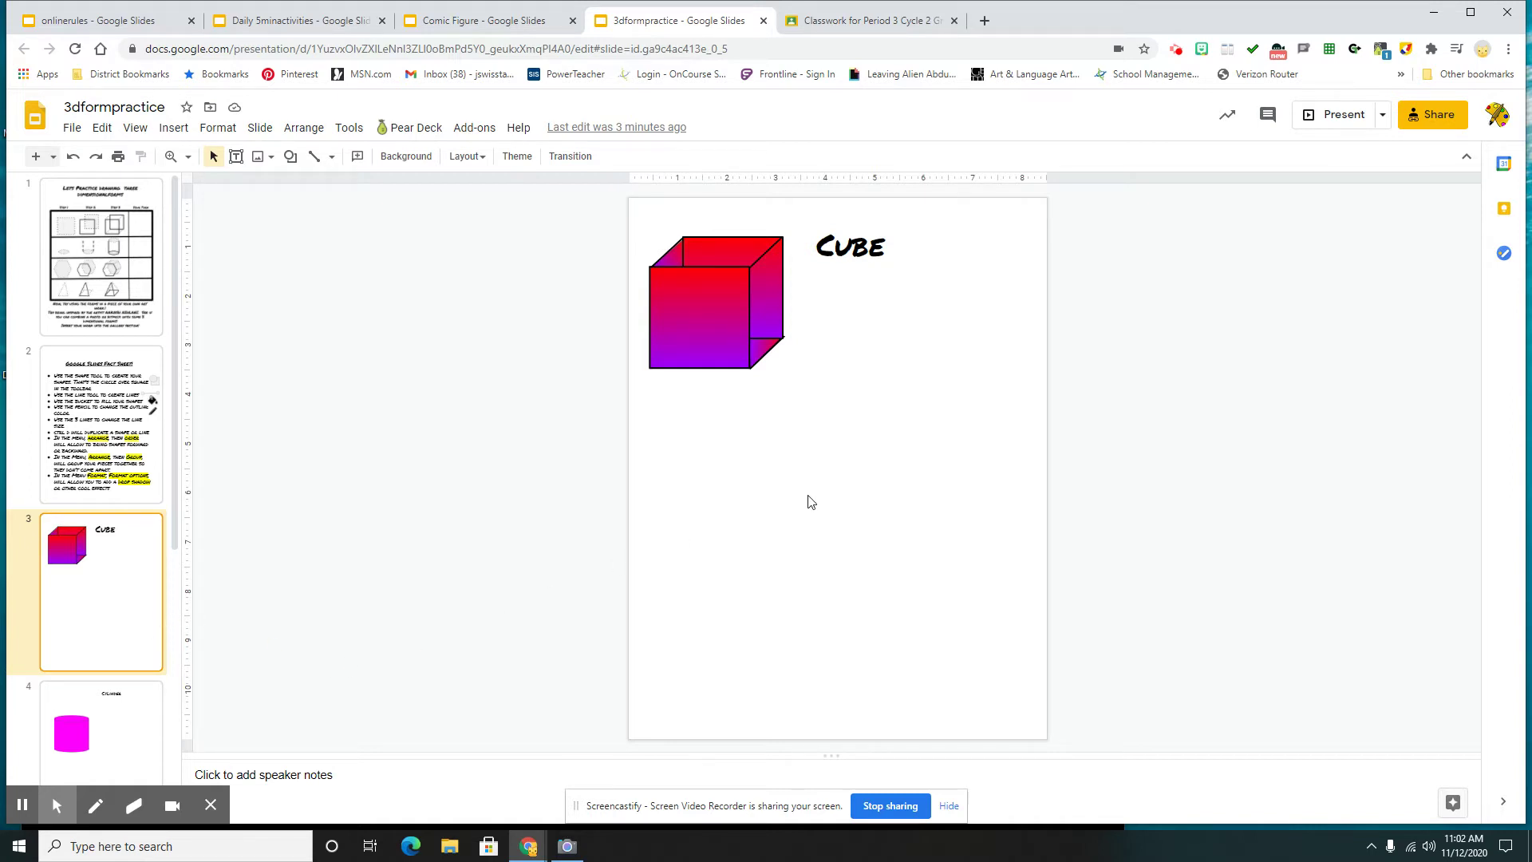
# Draw a rectangle below the cube on slide 3
pyautogui.click(293, 163)
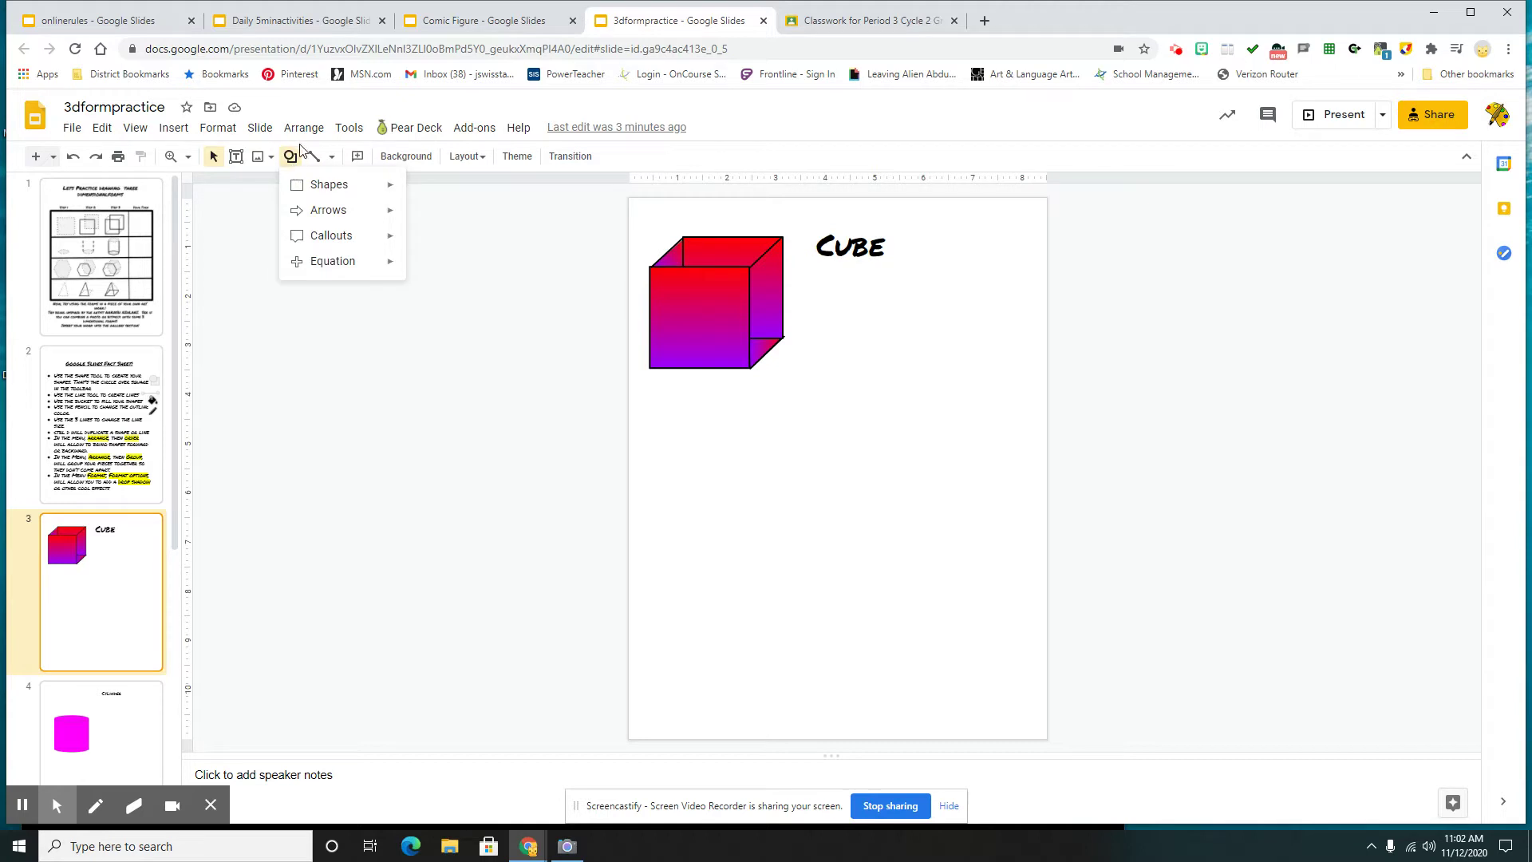
pyautogui.moveTo(299, 187)
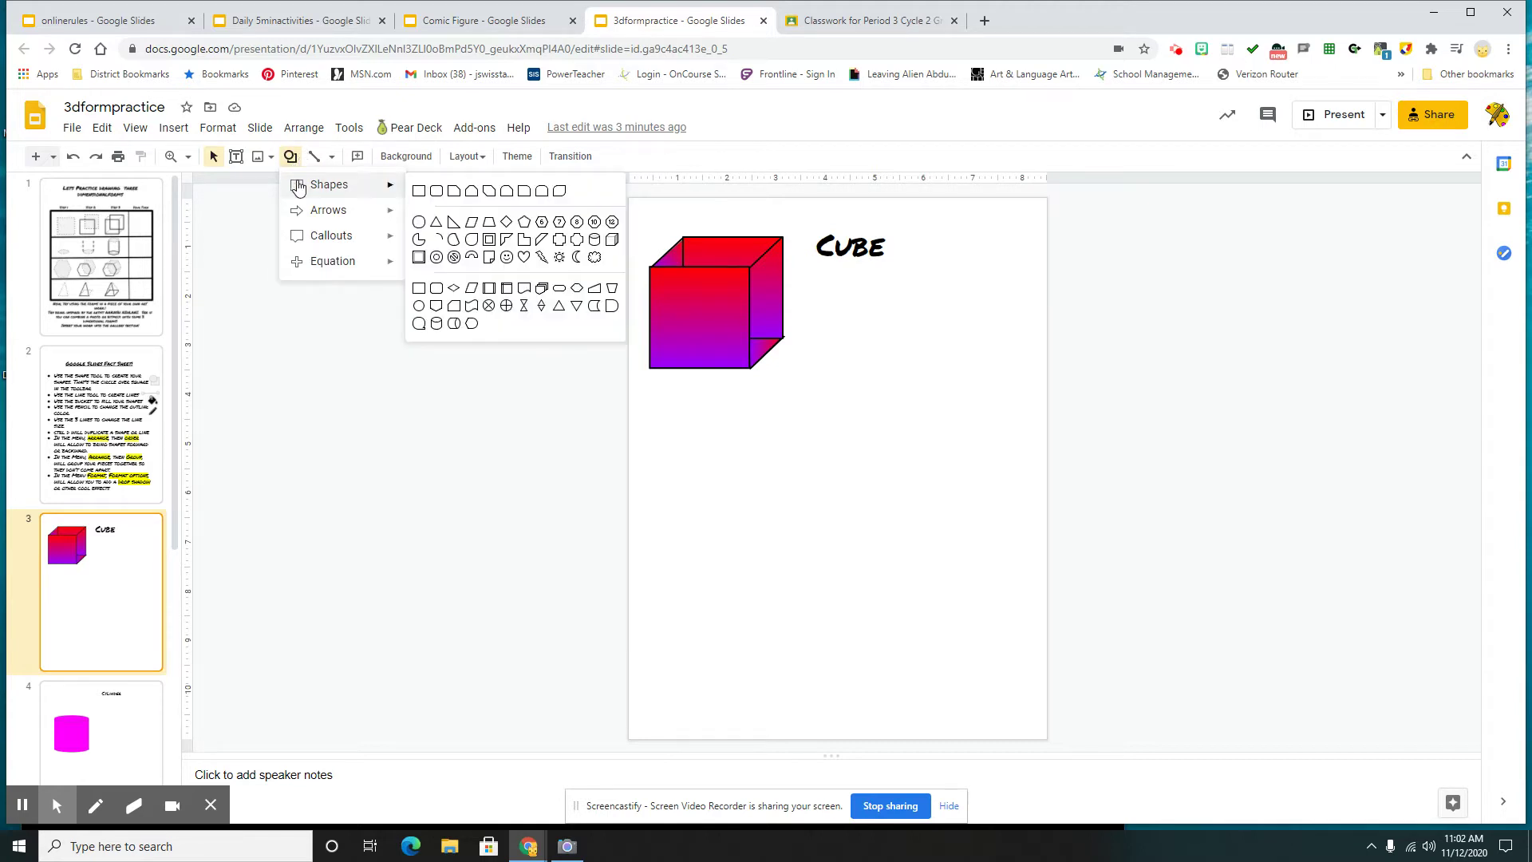
pyautogui.click(418, 191)
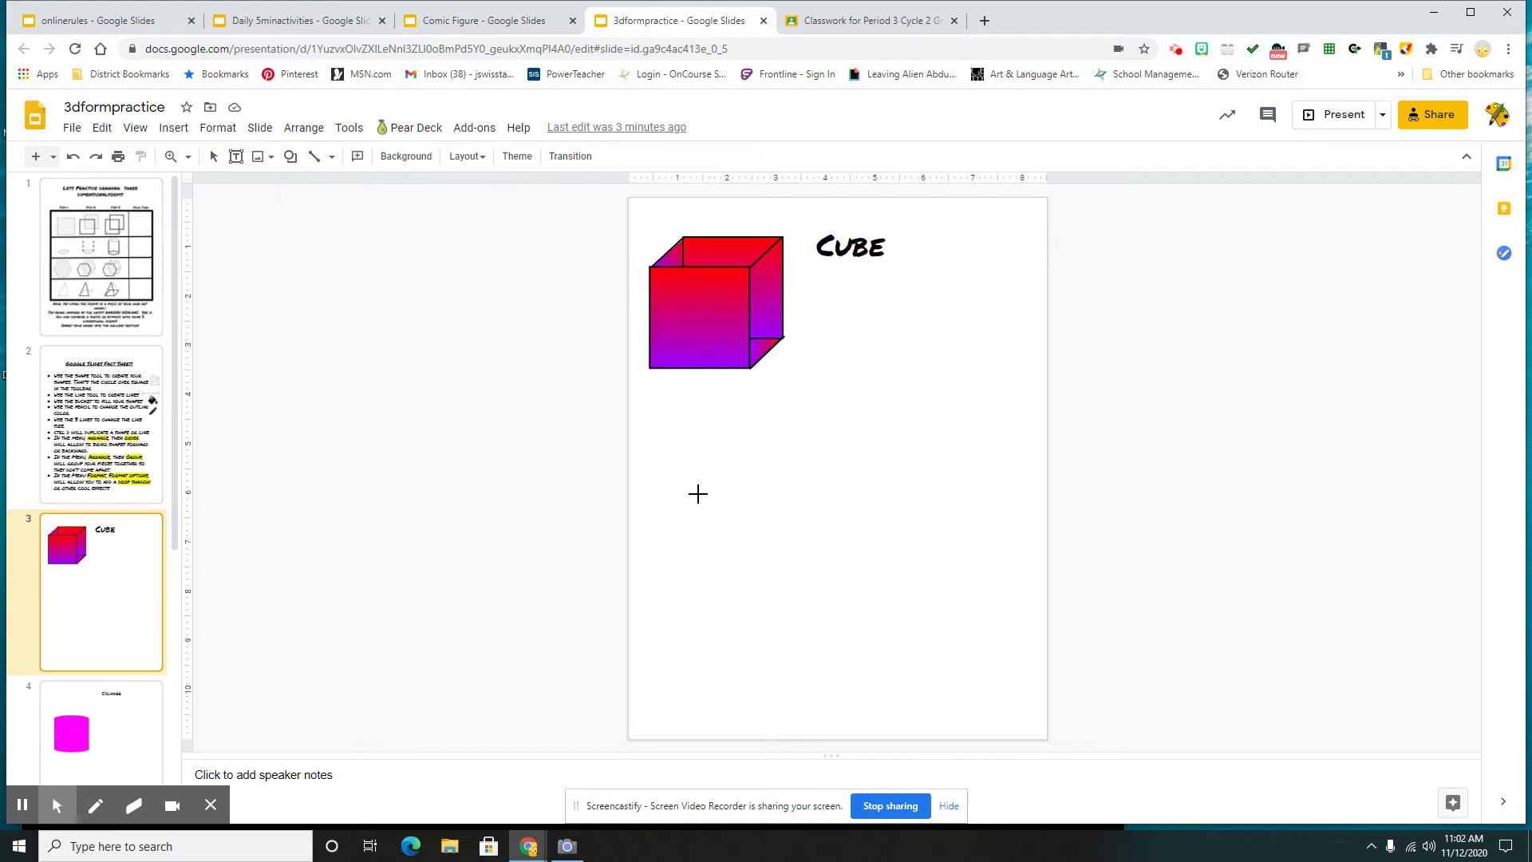
pyautogui.moveTo(780, 467); pyautogui.dragTo(908, 611)
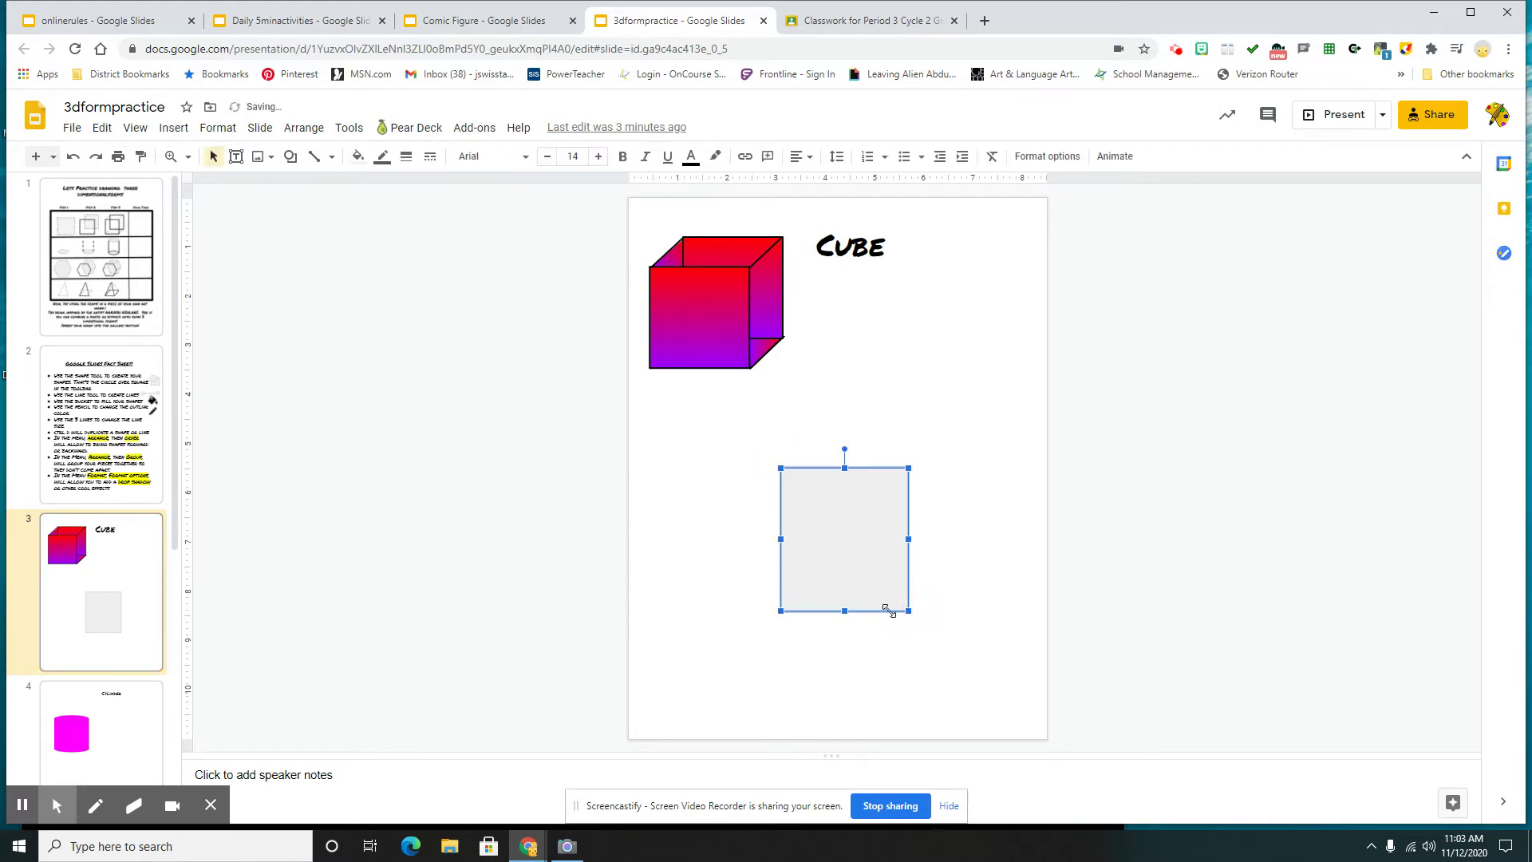
# Give the rectangle an orange fill and a 4px black border
pyautogui.click(358, 158)
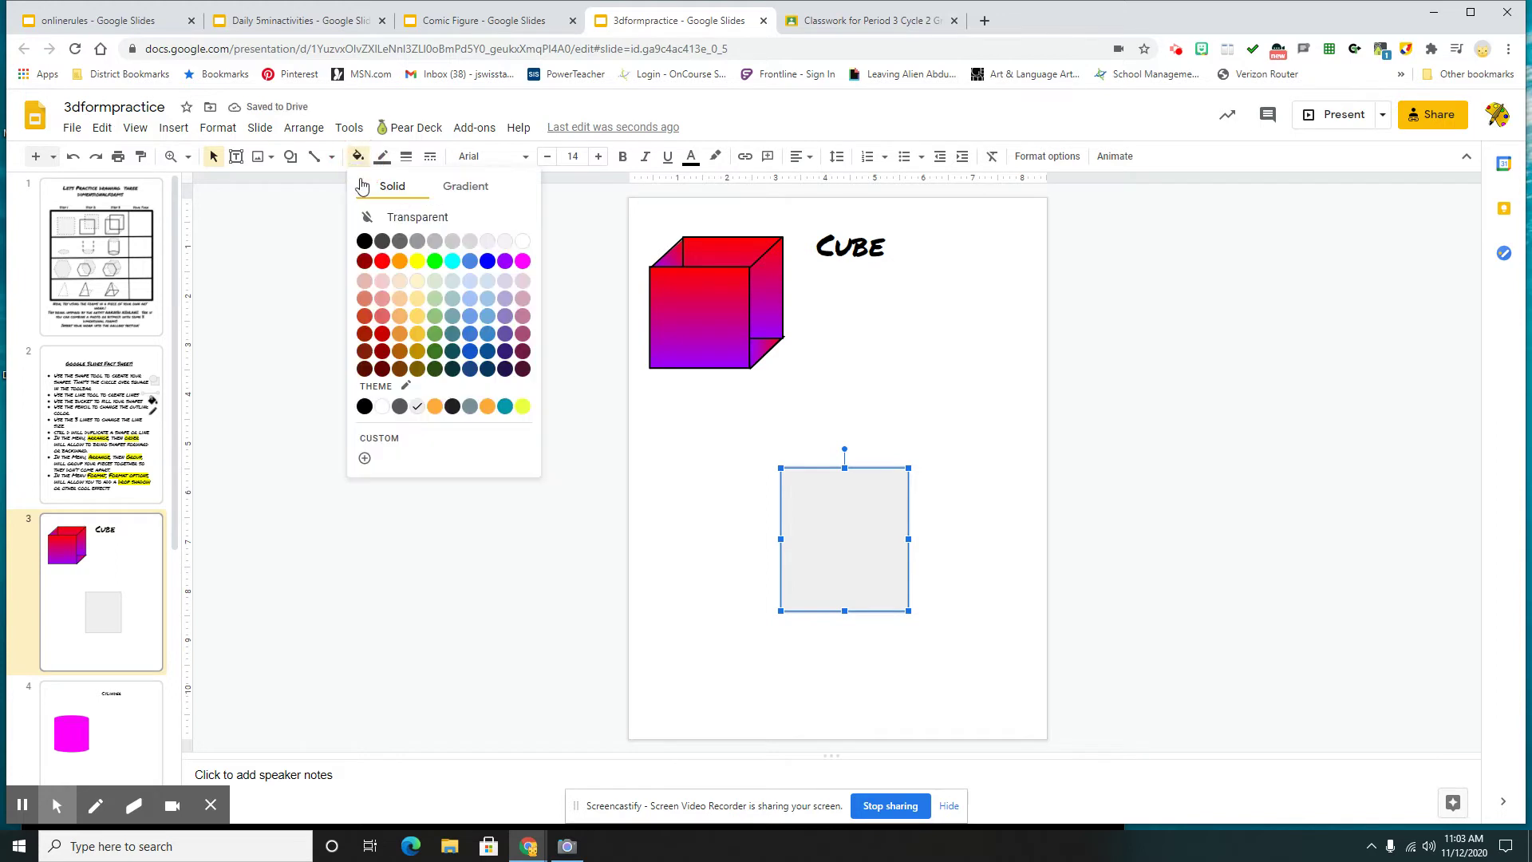
pyautogui.click(400, 262)
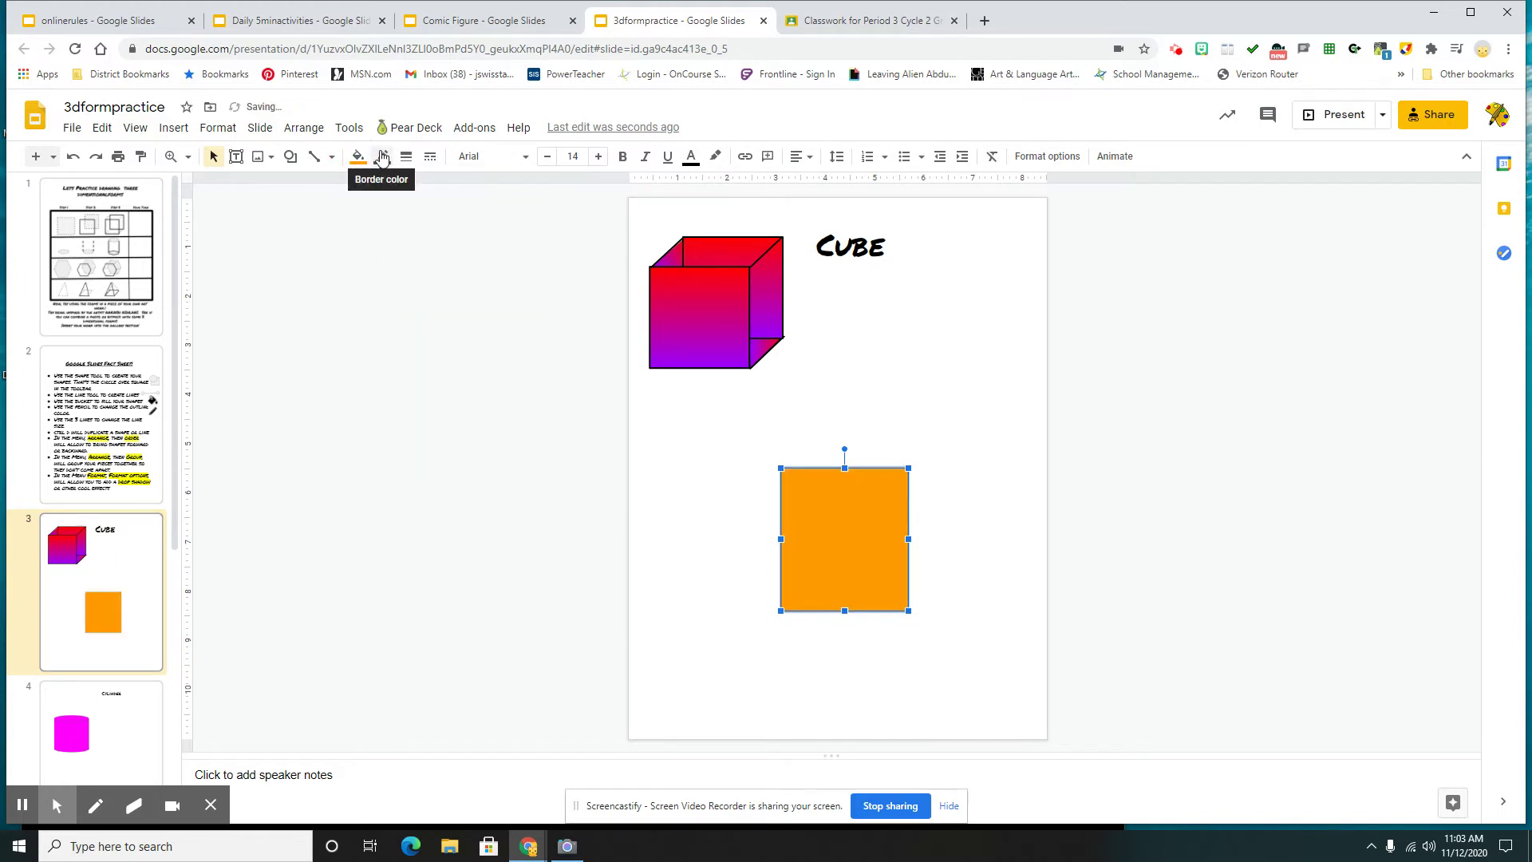
pyautogui.click(383, 157)
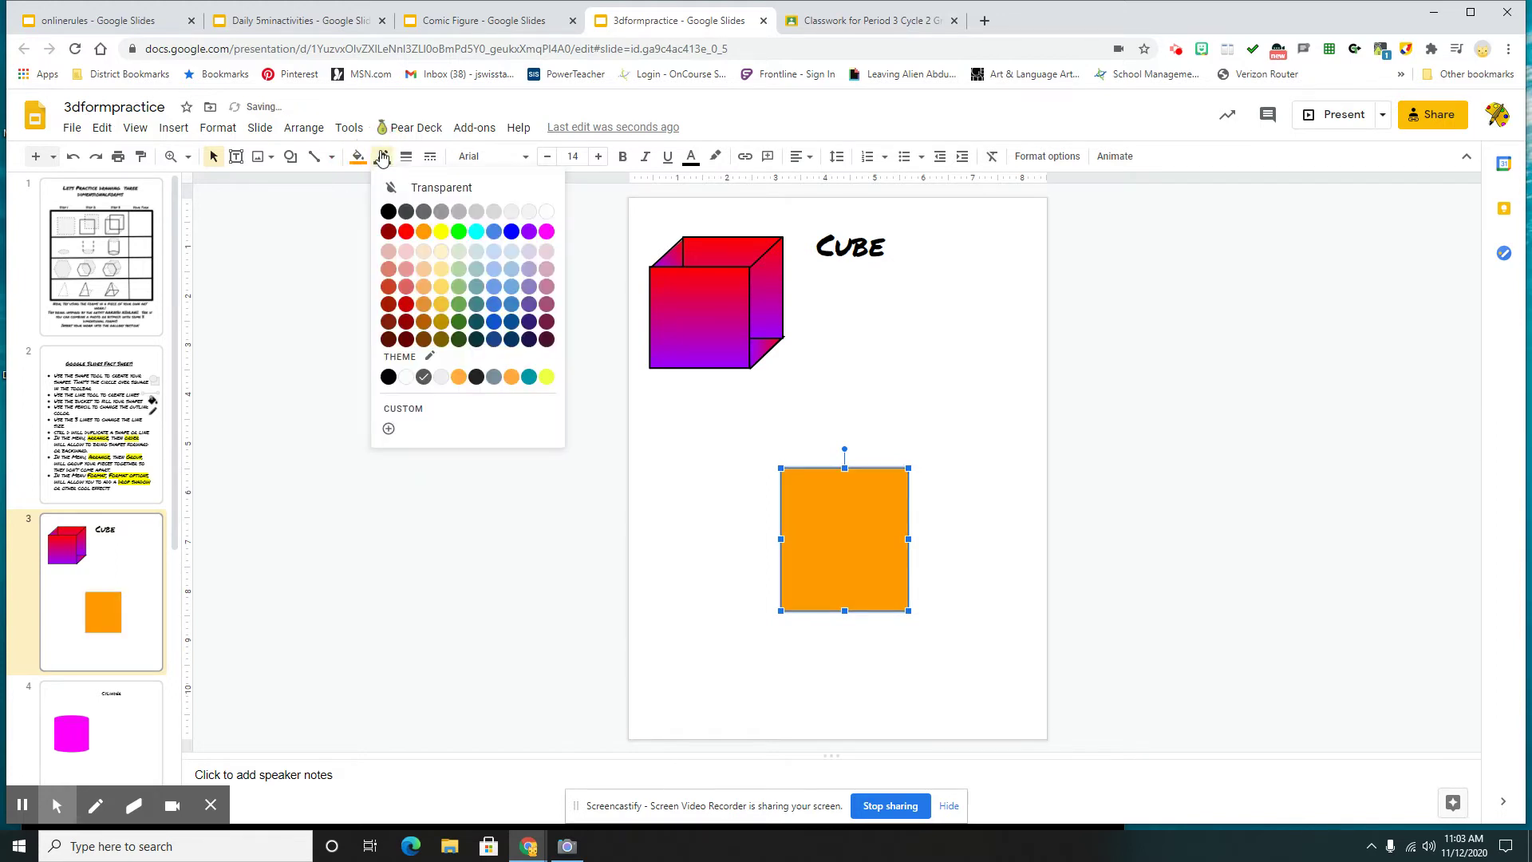
pyautogui.click(388, 212)
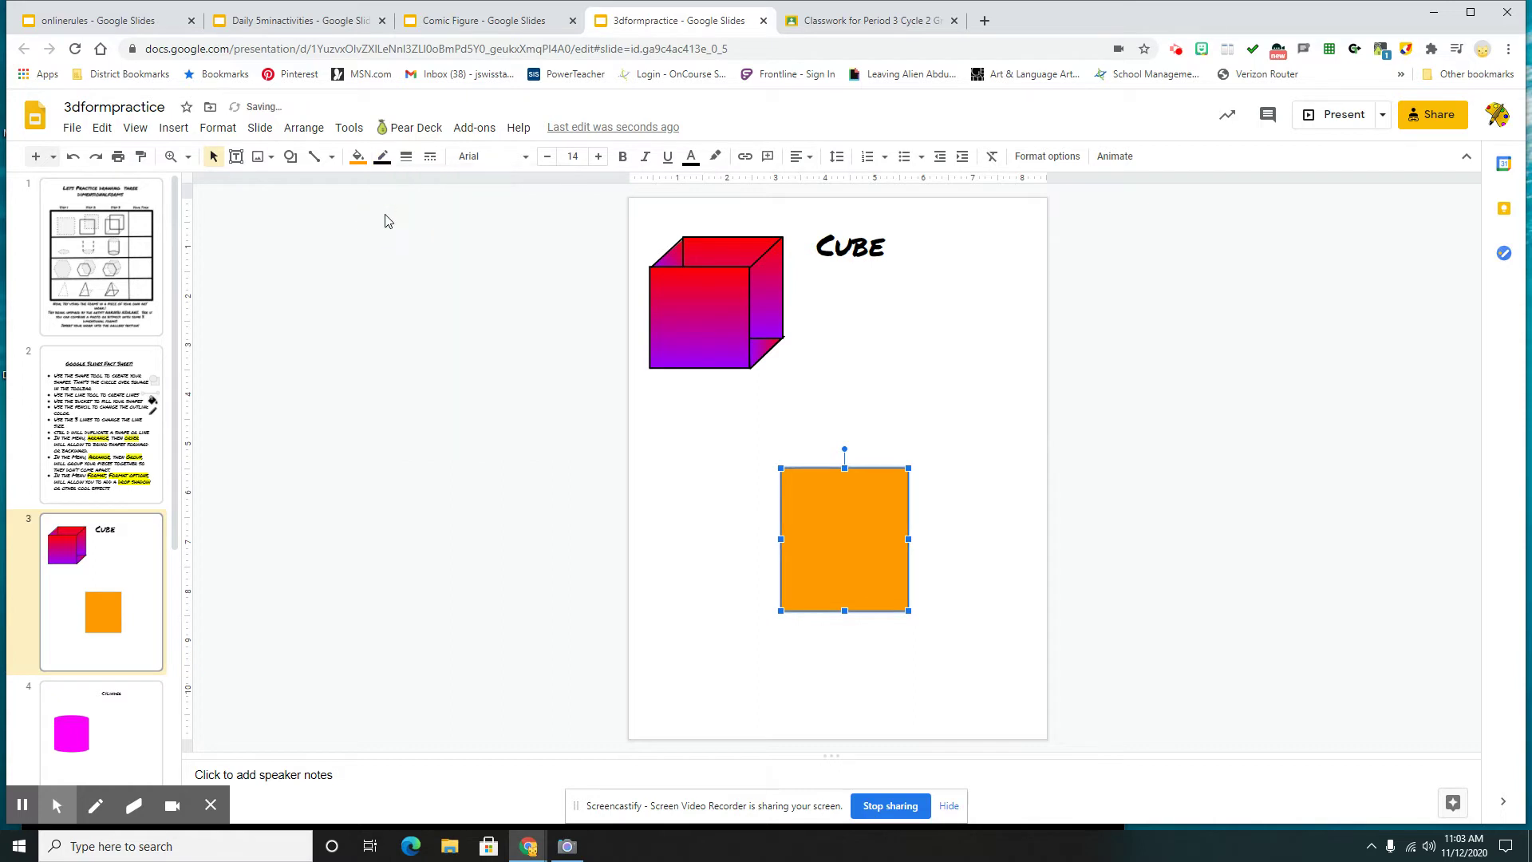
pyautogui.click(405, 157)
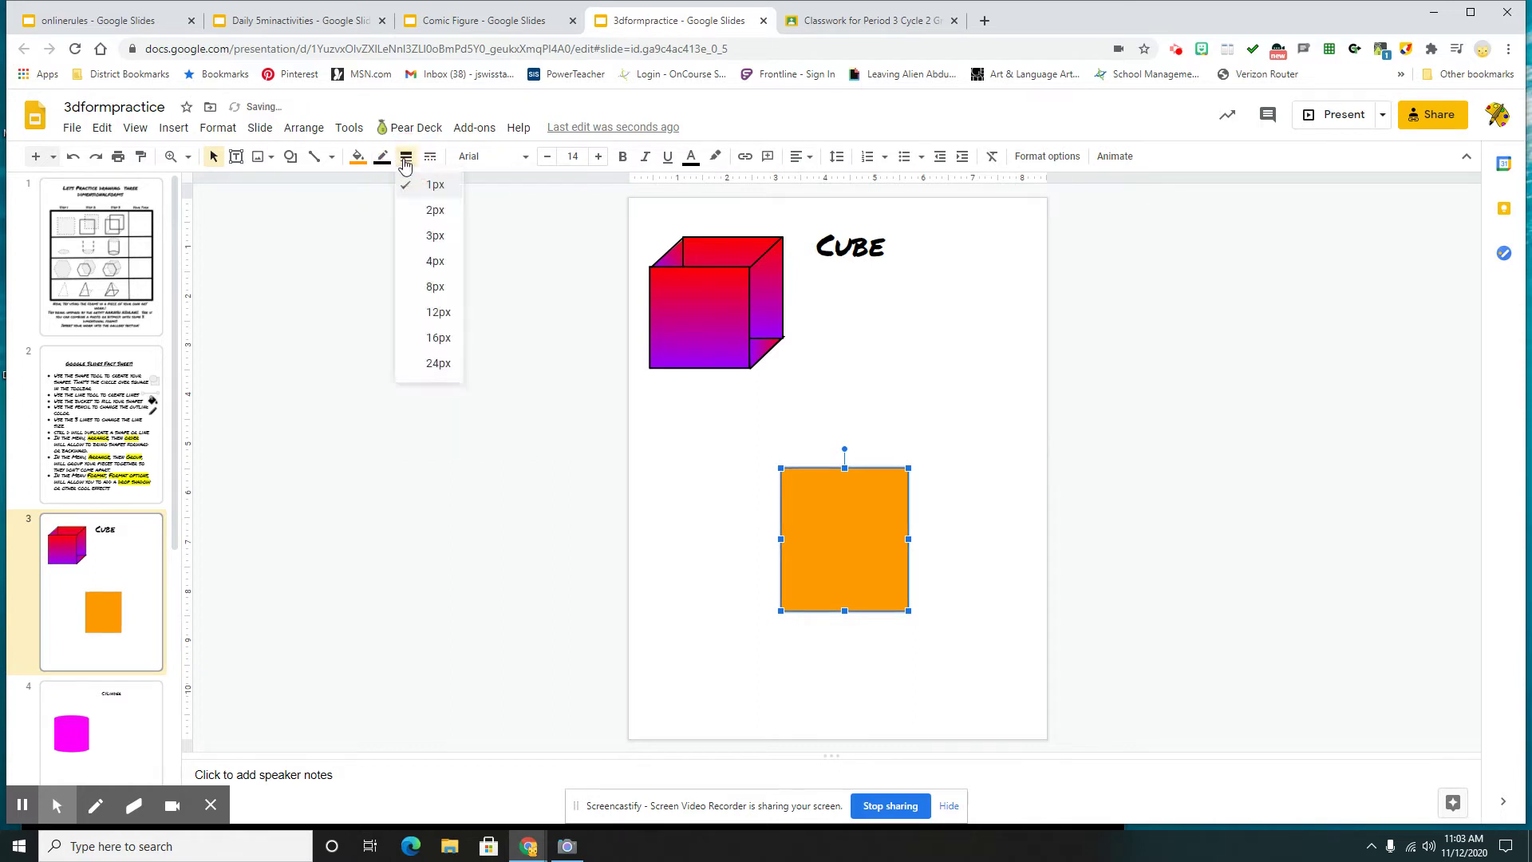
pyautogui.click(426, 264)
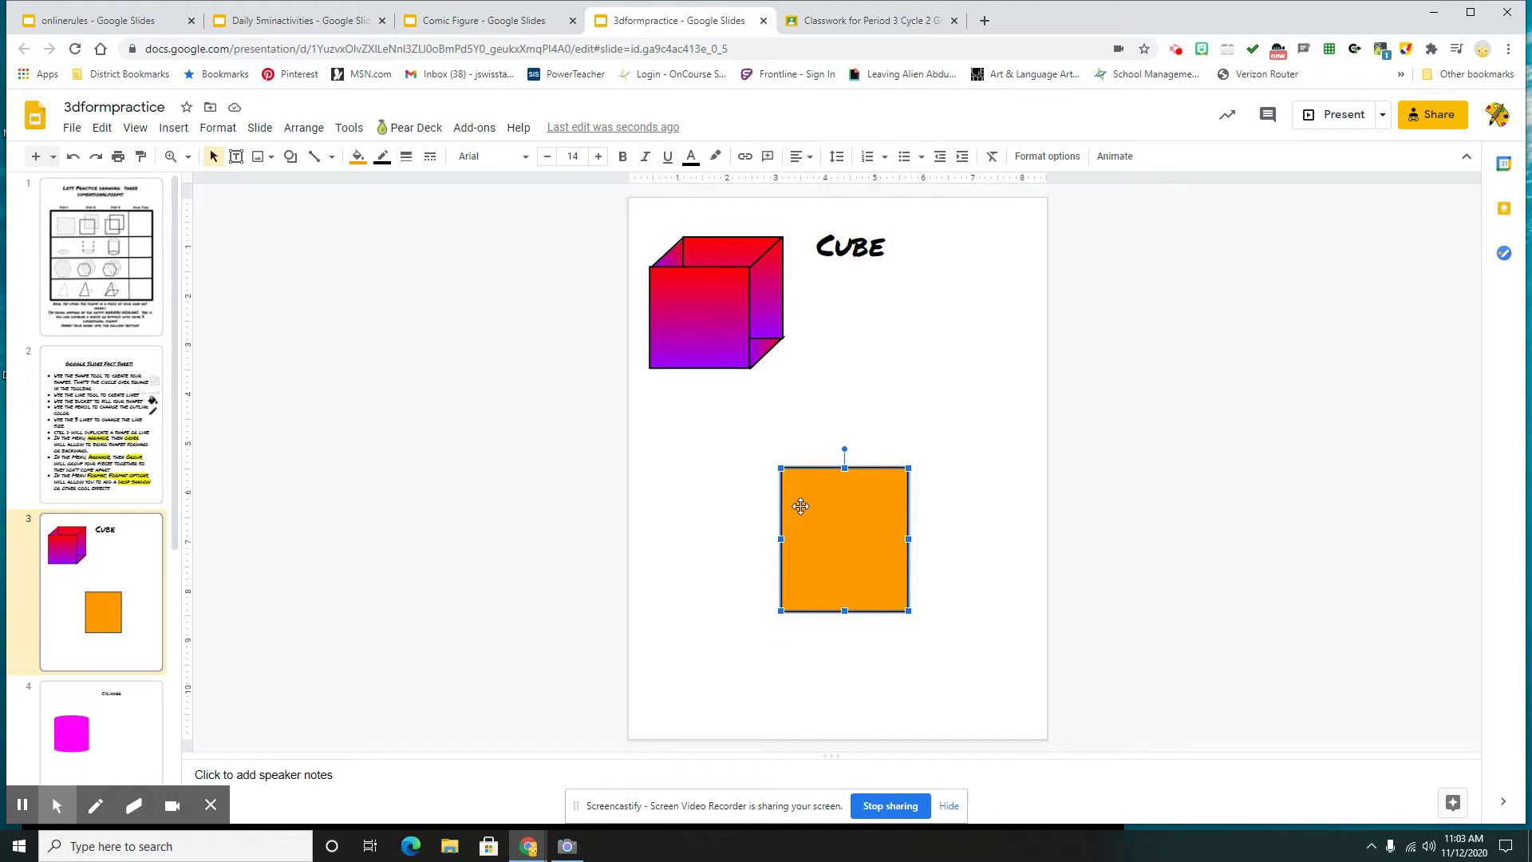
# Duplicate the orange square with Ctrl+D and offset the copy down-right so they overlap
pyautogui.click(99, 129)
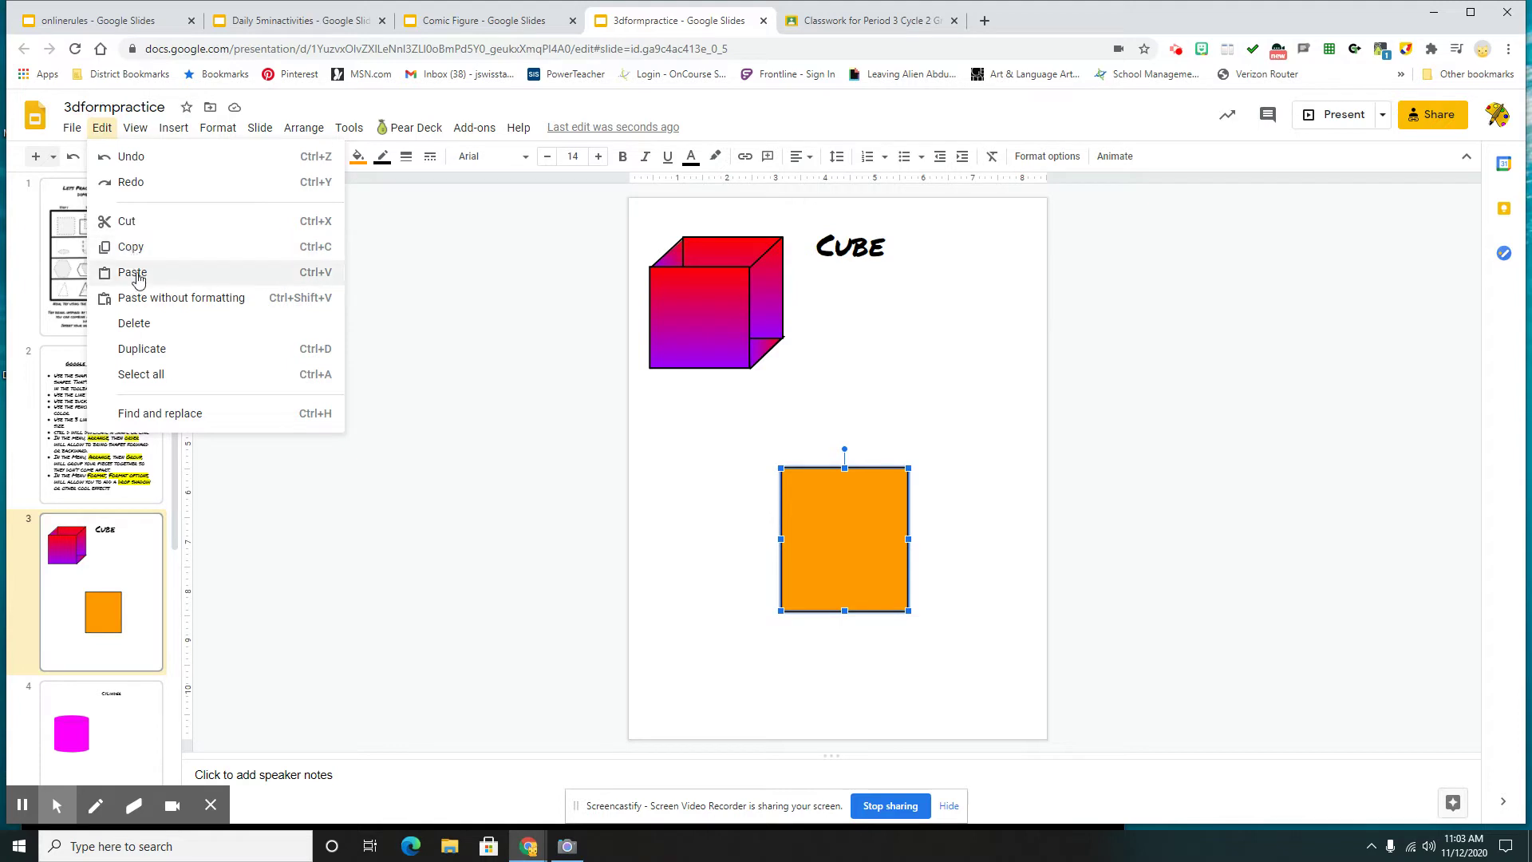
pyautogui.click(713, 561)
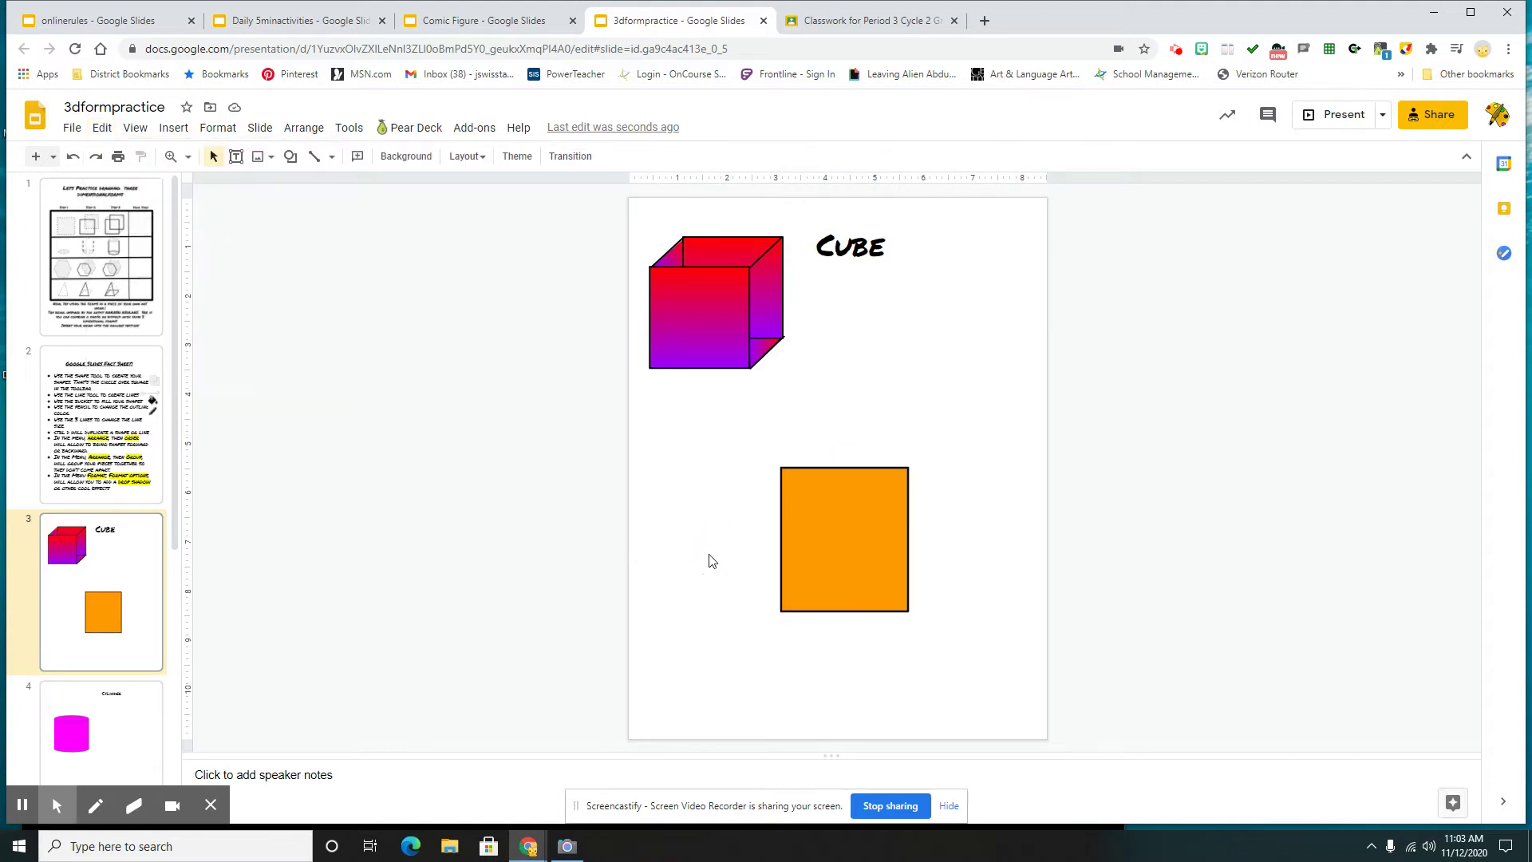
pyautogui.click(857, 583)
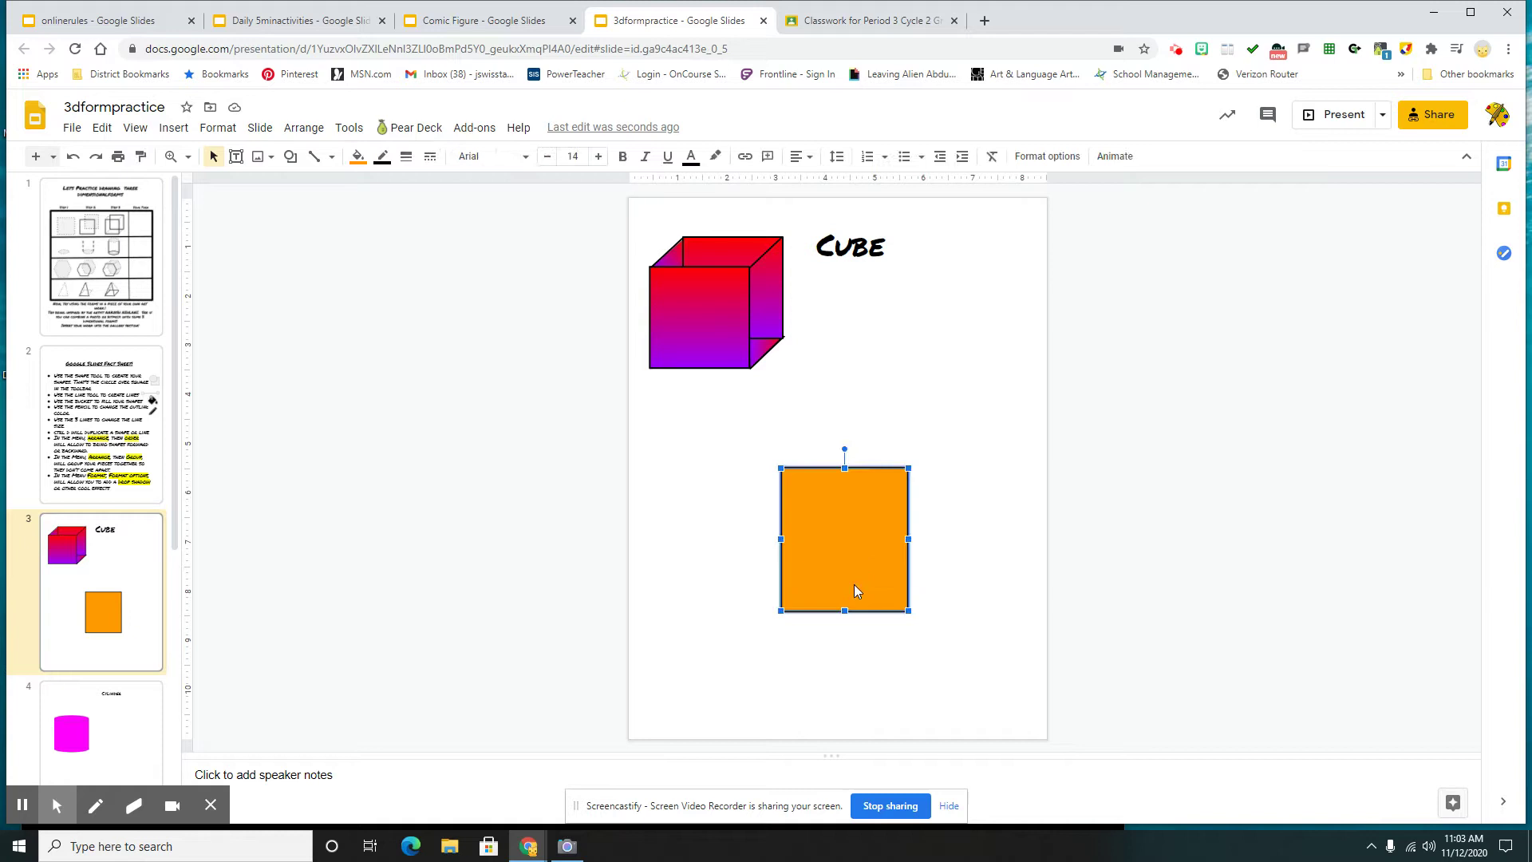
pyautogui.hotkey('ctrl', 'd')
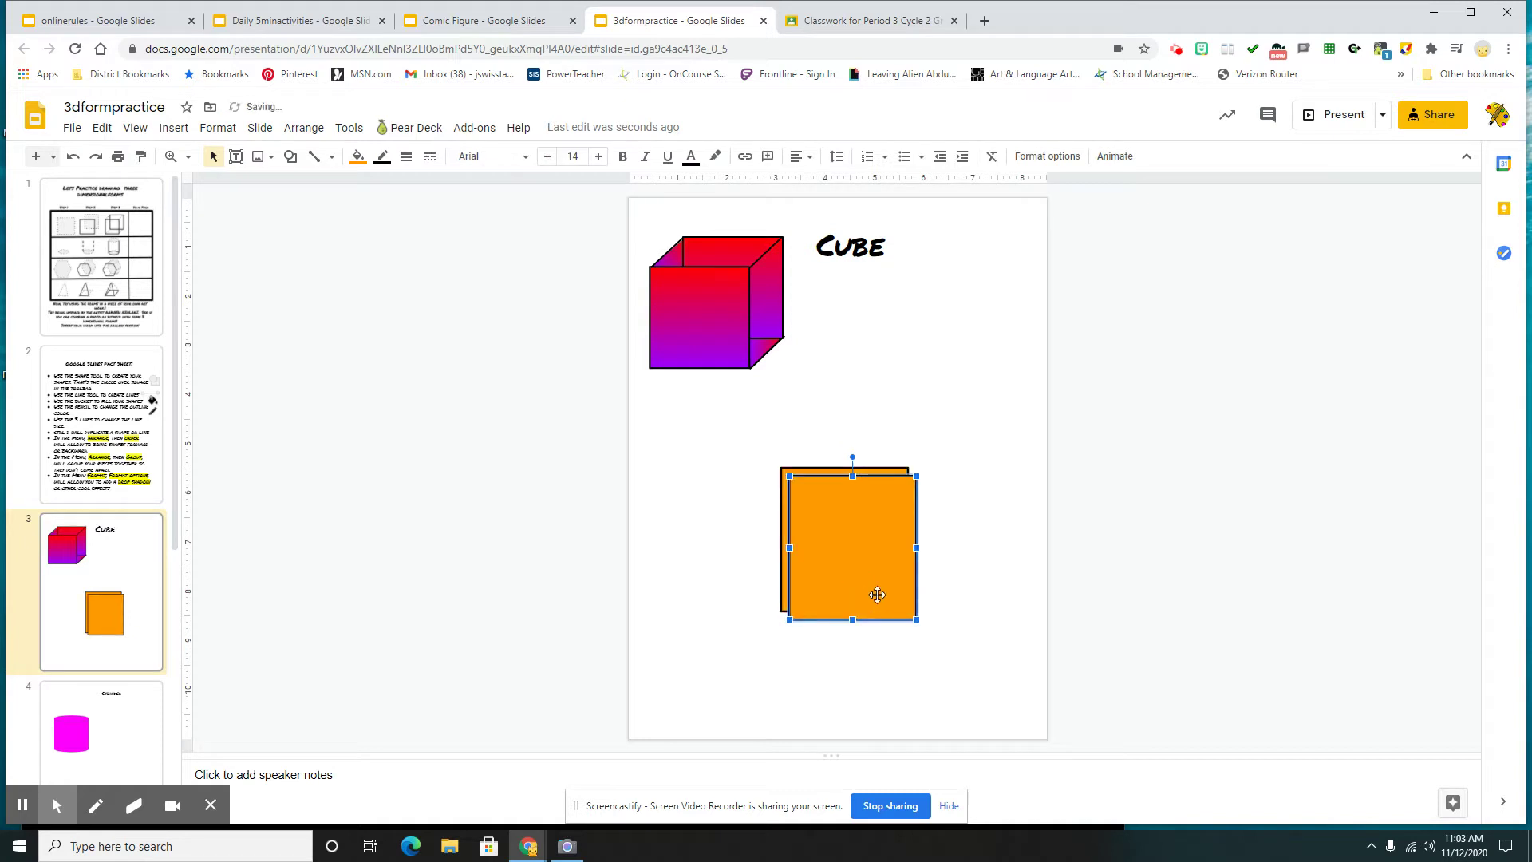
pyautogui.moveTo(861, 550); pyautogui.dragTo(913, 595)
pyautogui.click(913, 595)
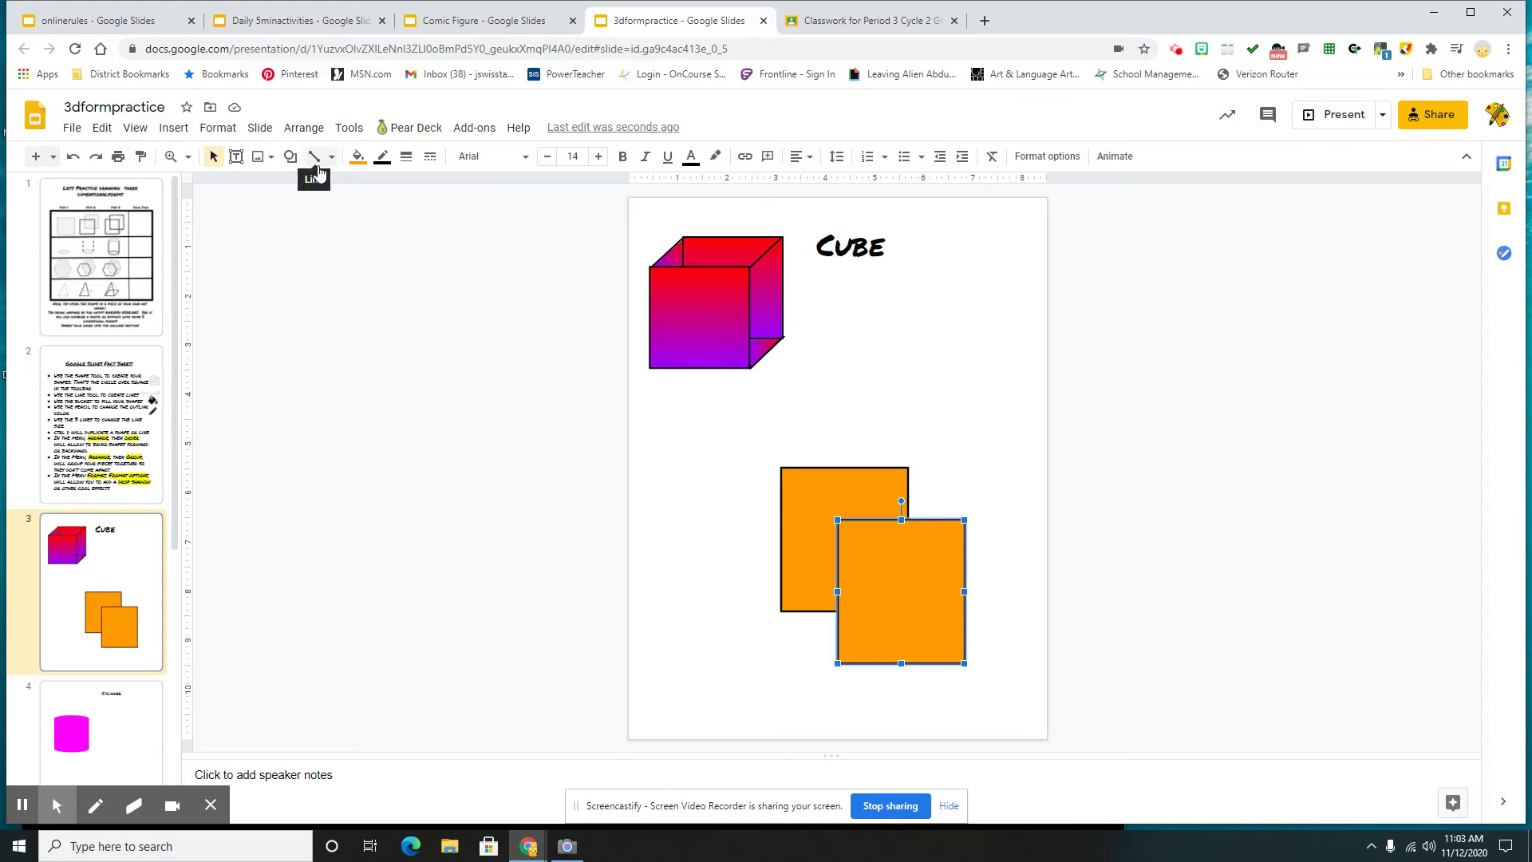
# Draw a black 4px diagonal line joining the squares' bottom-left corners
pyautogui.click(316, 164)
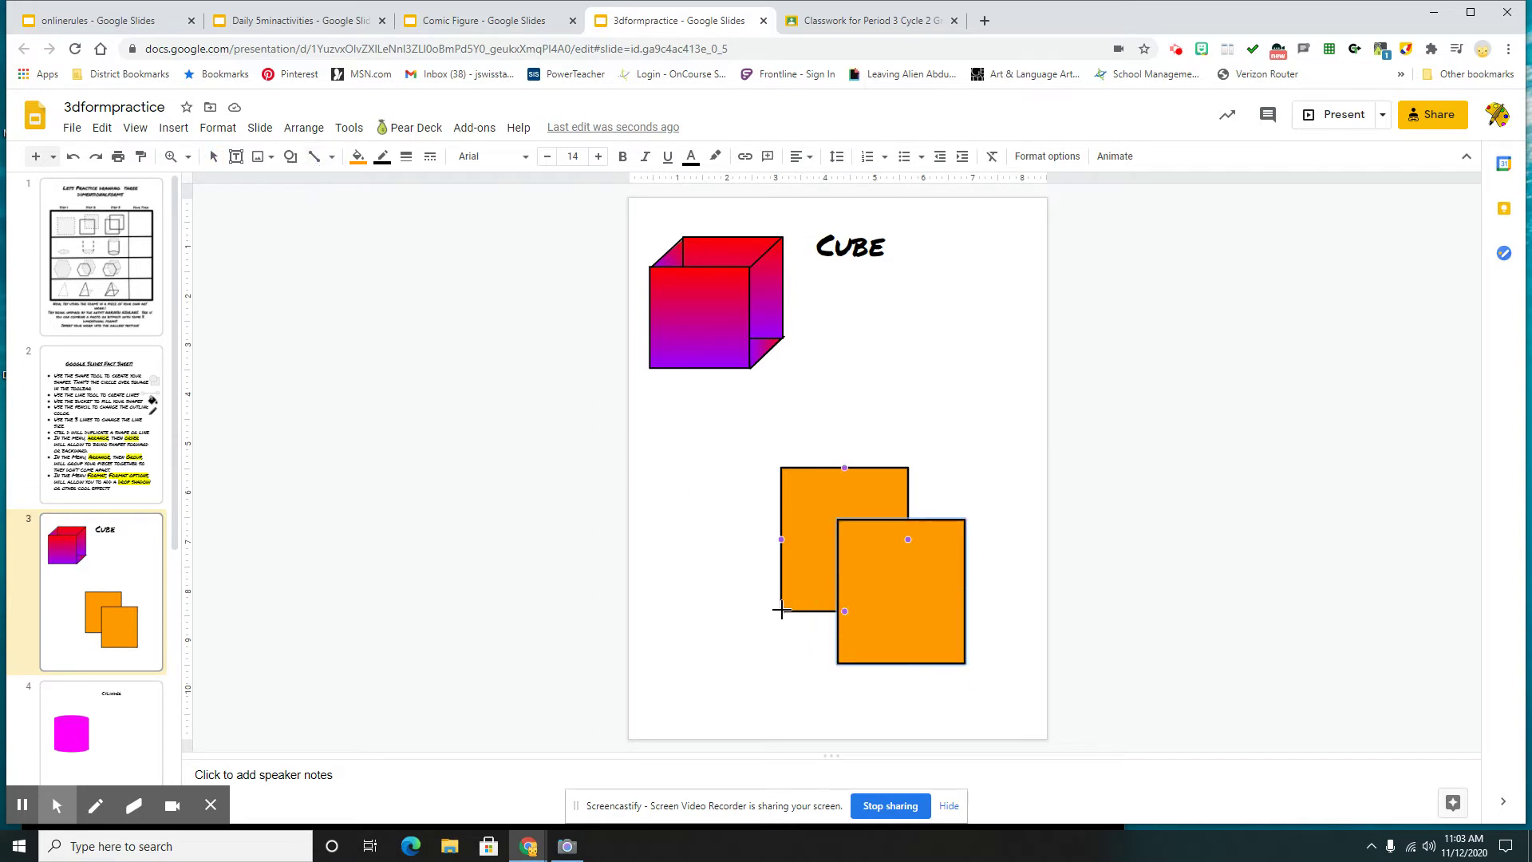
pyautogui.moveTo(781, 611); pyautogui.dragTo(838, 663)
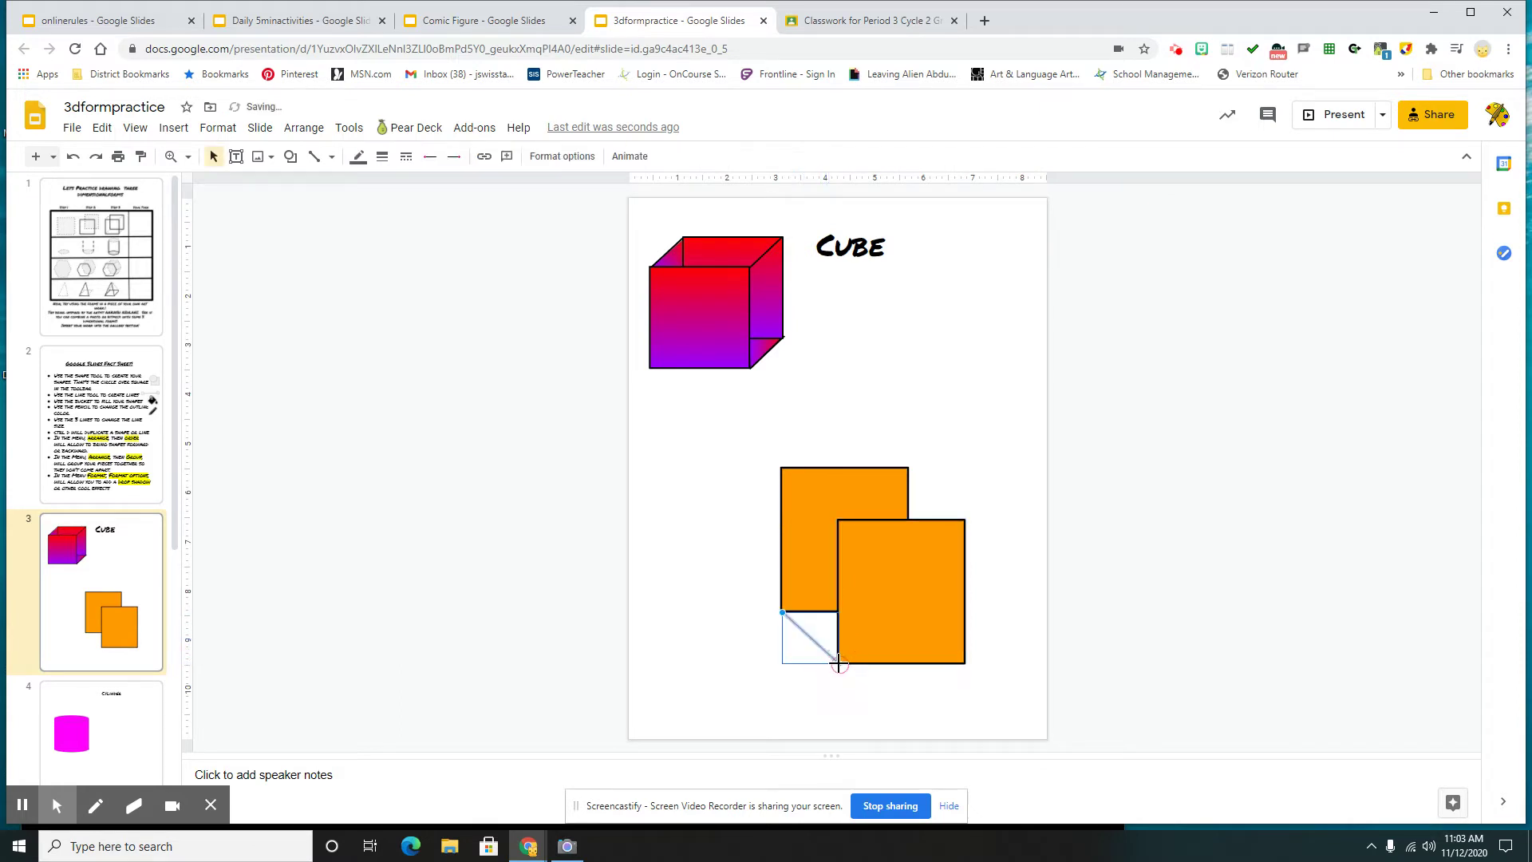
pyautogui.click(356, 164)
pyautogui.click(366, 209)
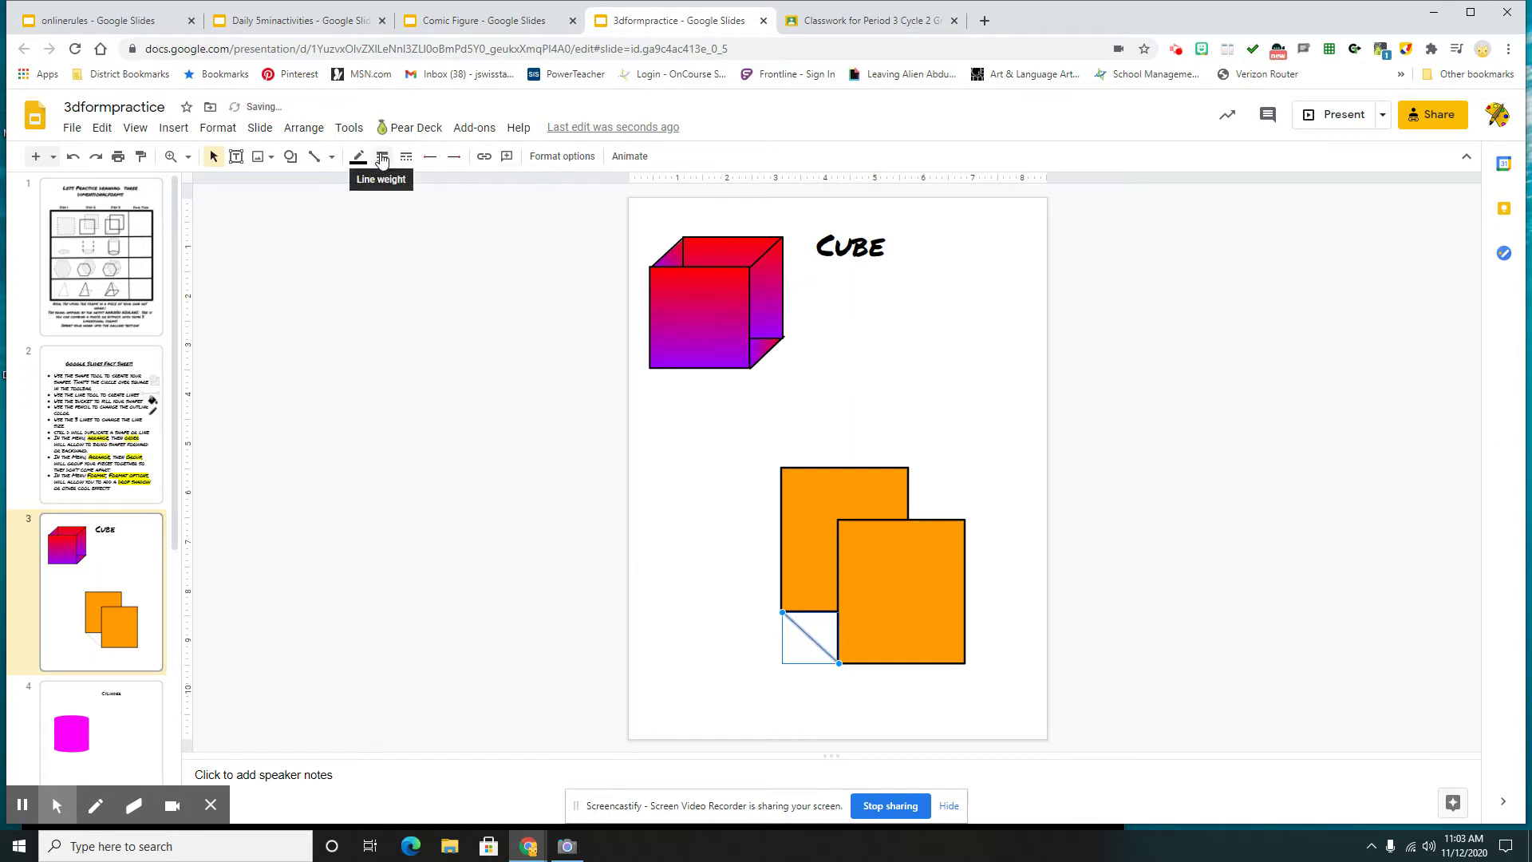
pyautogui.click(383, 158)
pyautogui.click(407, 260)
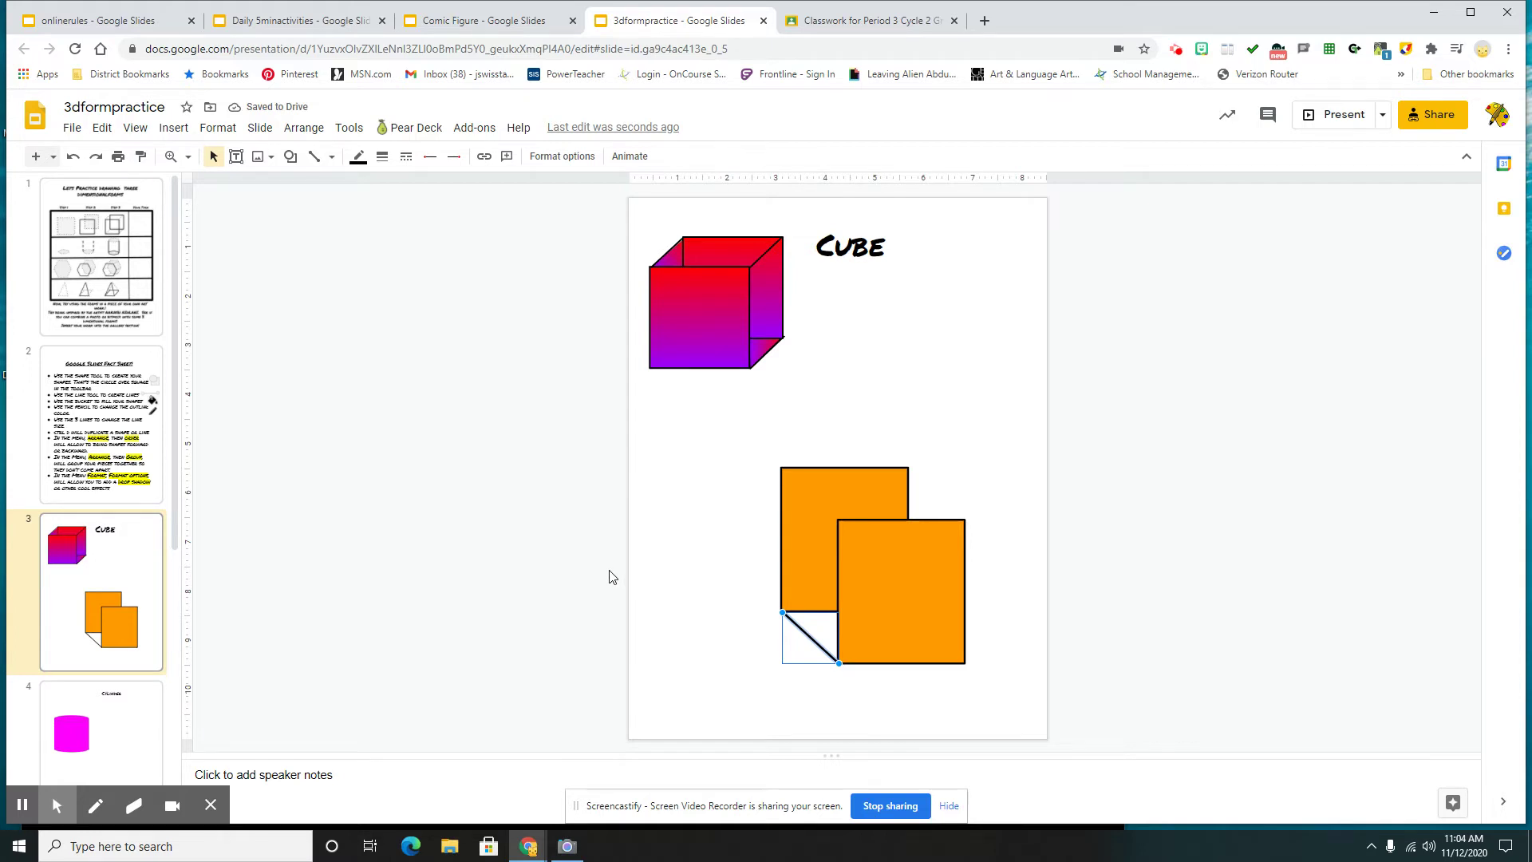
# Duplicate the diagonal and place copies joining the top-left and top-right corners
pyautogui.hotkey('ctrl', 'd')
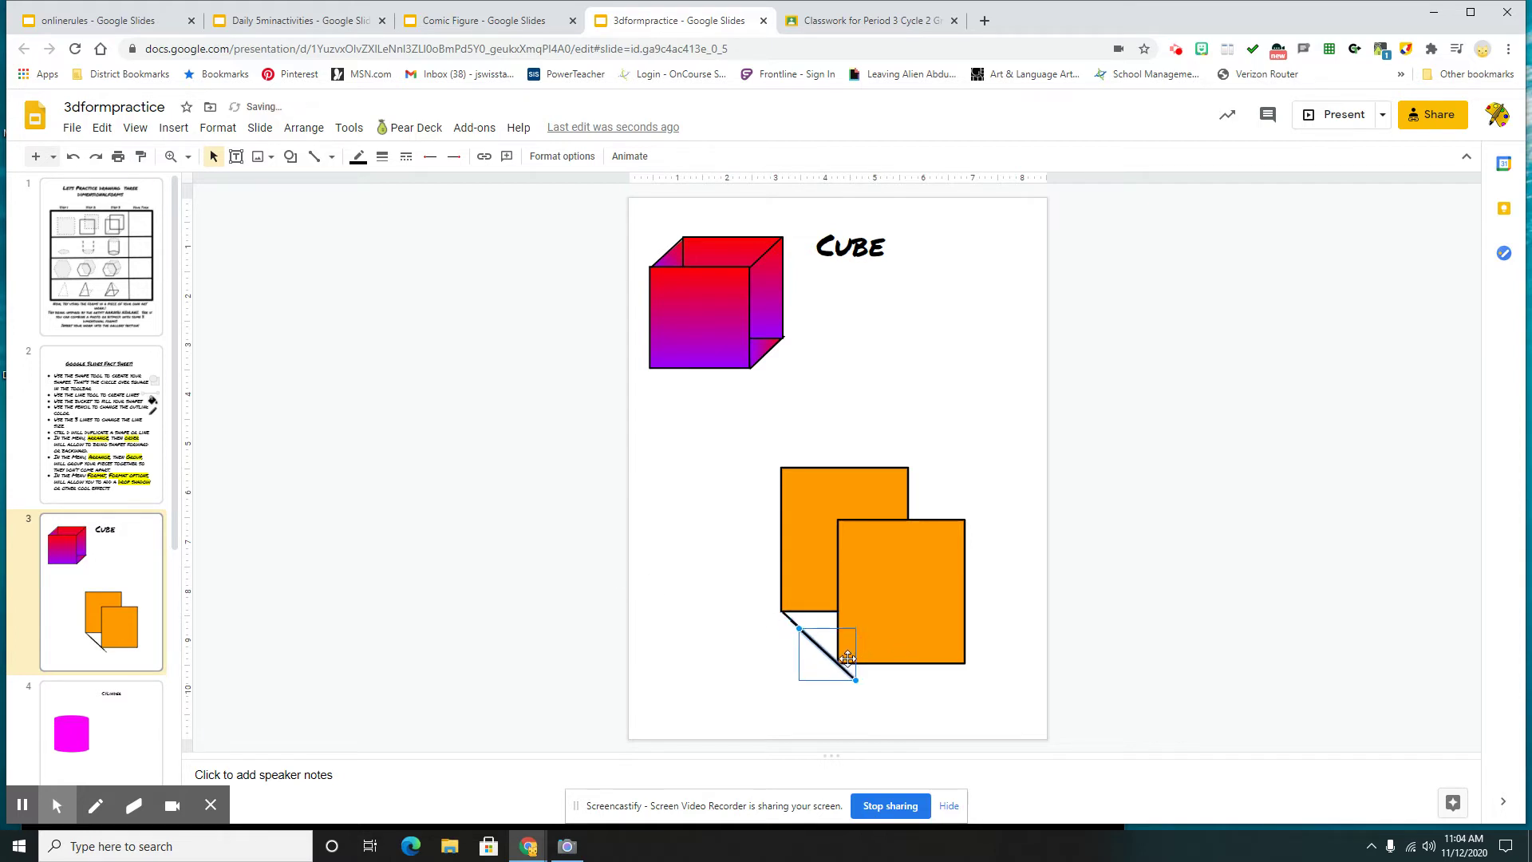
pyautogui.click(832, 526)
pyautogui.moveTo(833, 527); pyautogui.dragTo(809, 494)
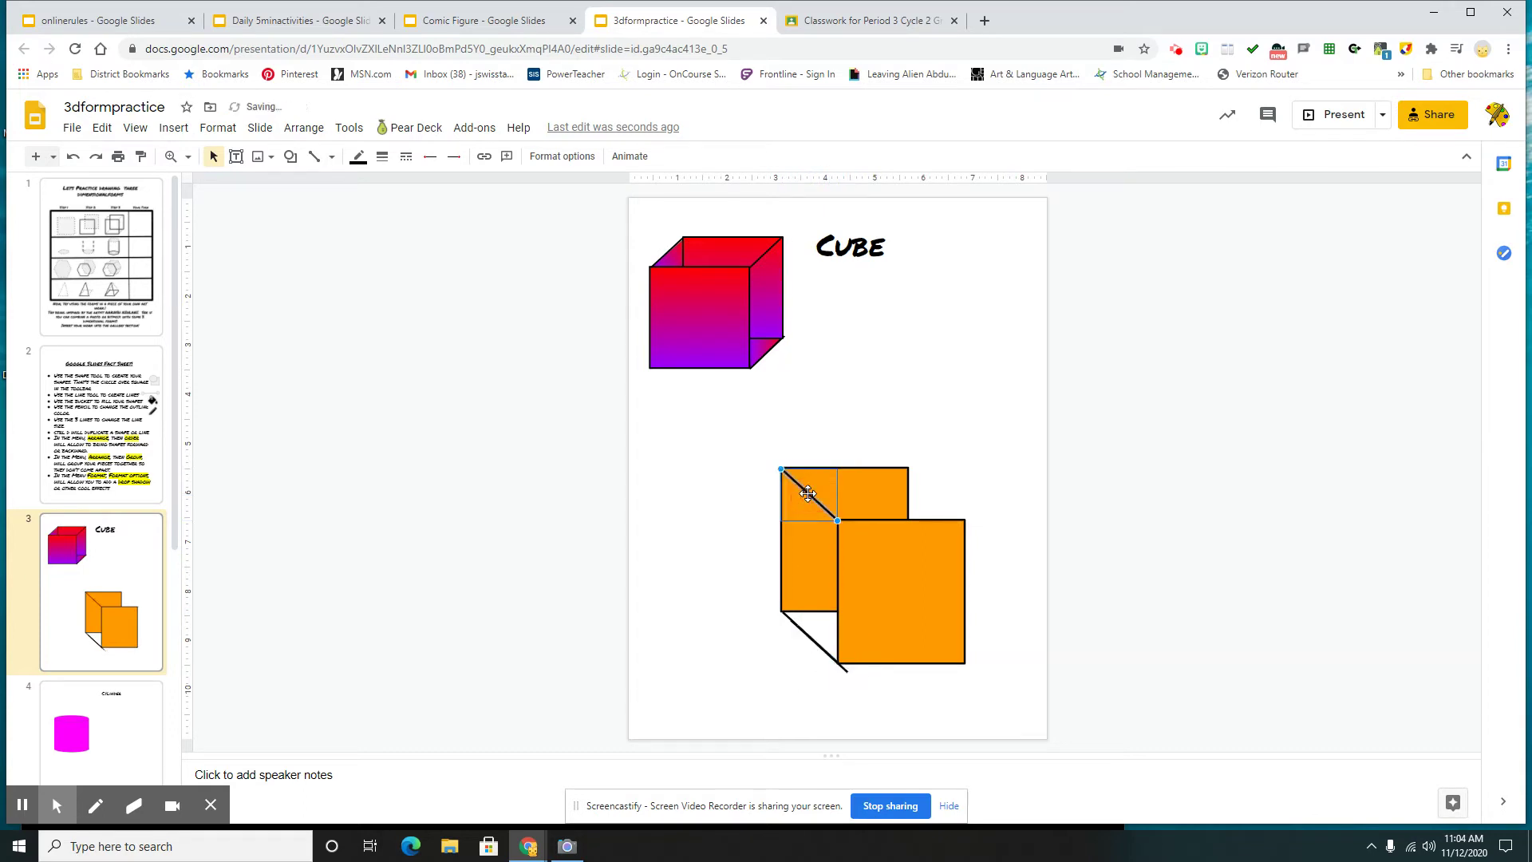
pyautogui.moveTo(842, 672); pyautogui.dragTo(960, 520)
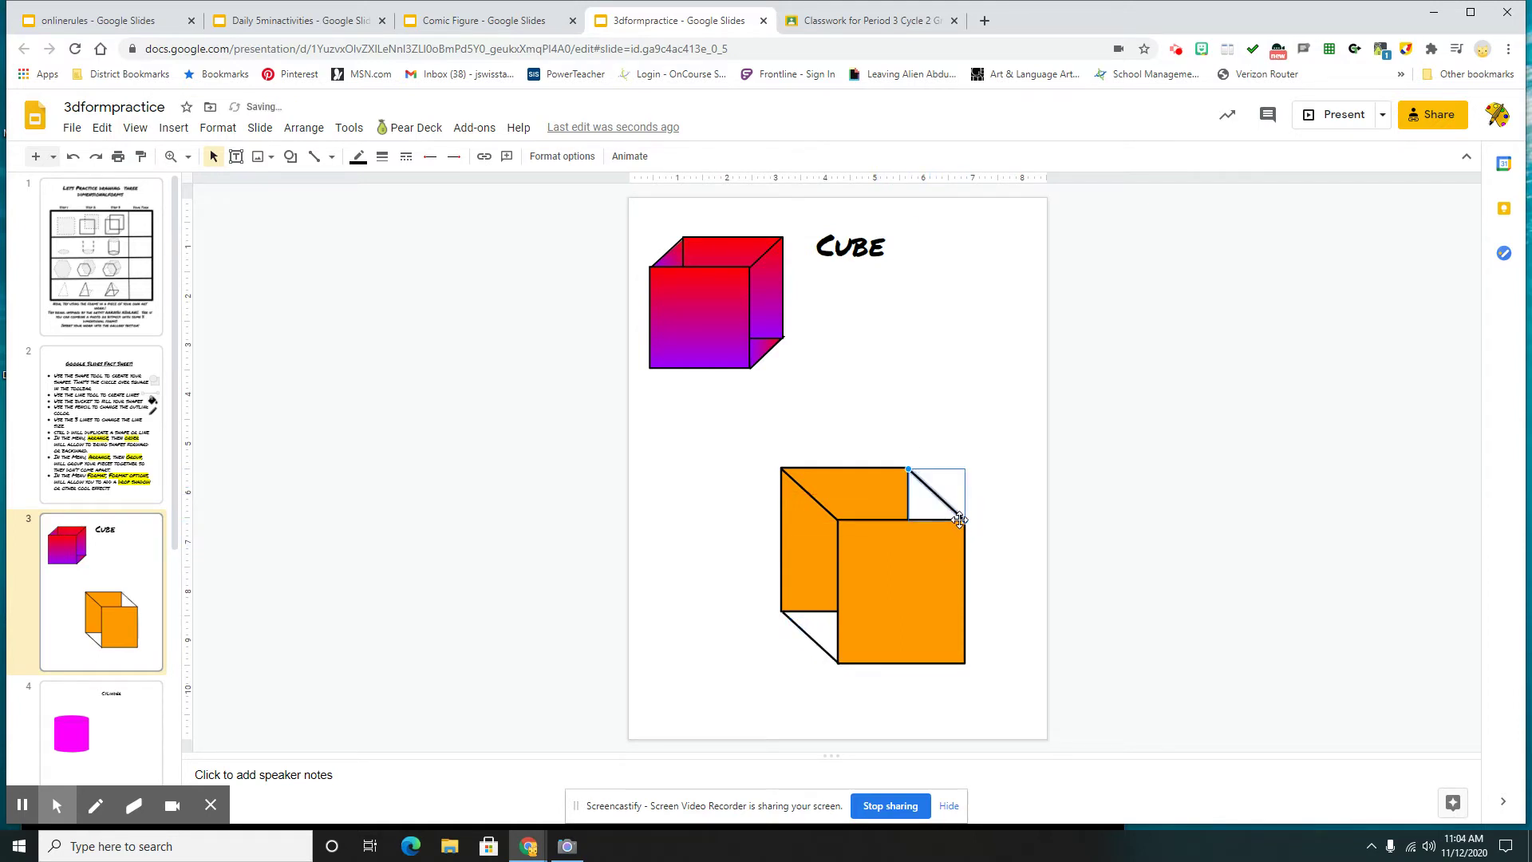
pyautogui.click(671, 687)
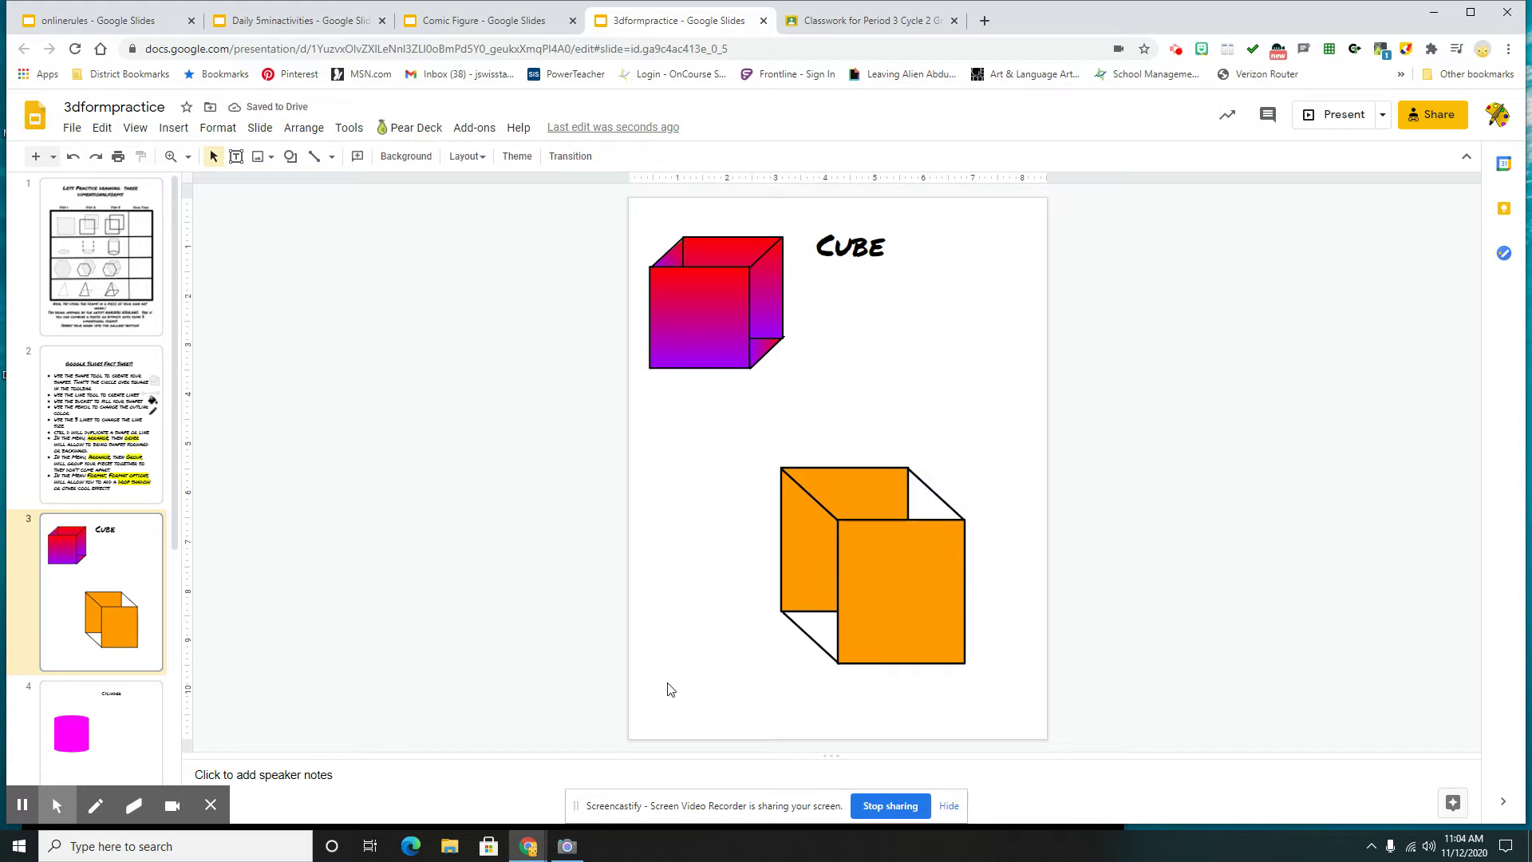
# Box-select the squares and diagonal edges, group them, and shift the group slightly
pyautogui.click(212, 156)
pyautogui.moveTo(735, 428); pyautogui.dragTo(994, 733)
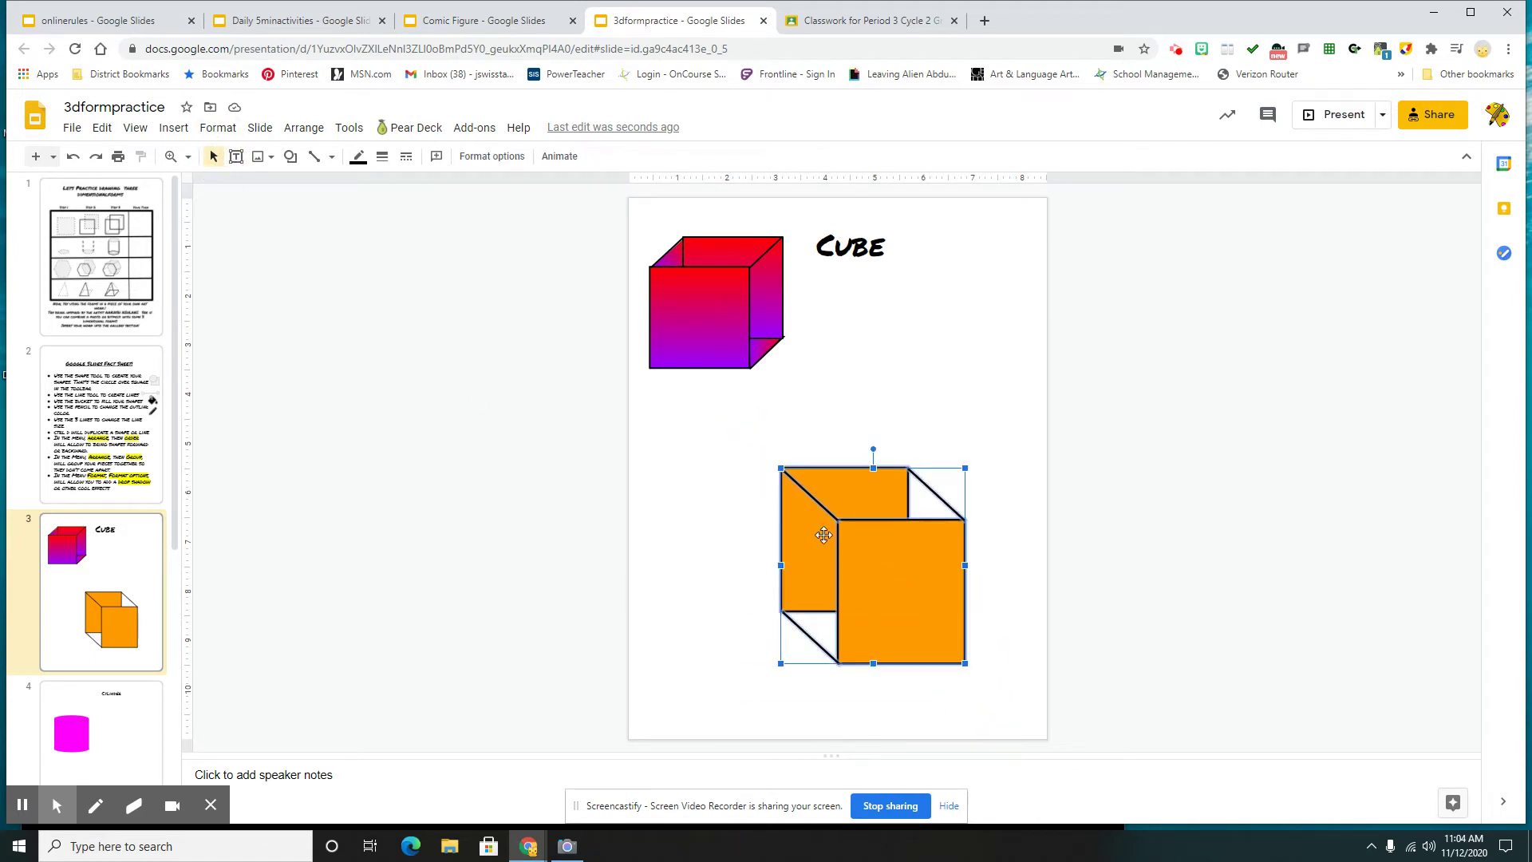
pyautogui.click(306, 130)
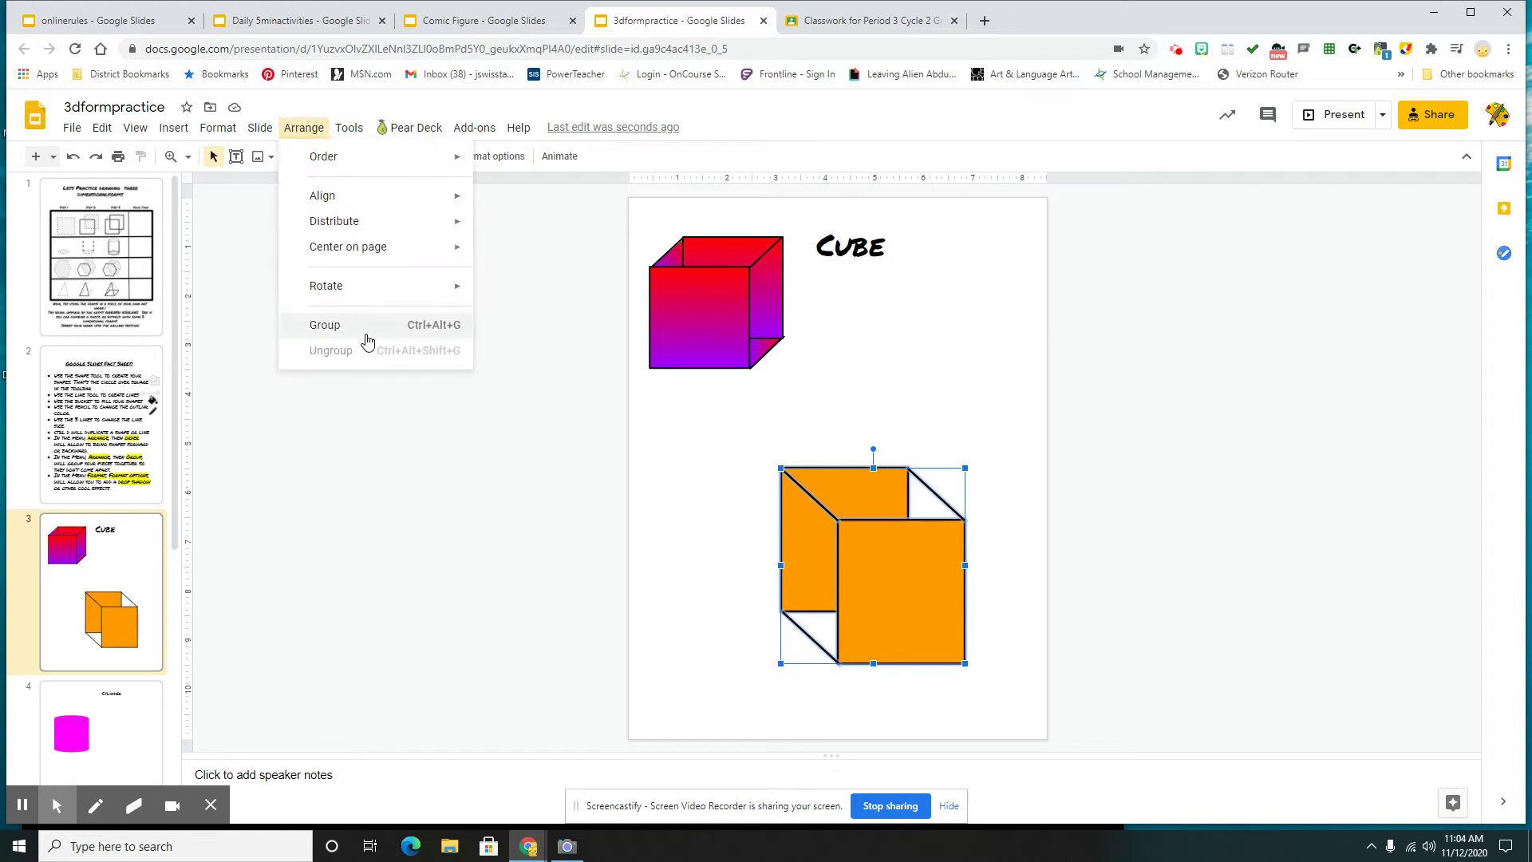
pyautogui.click(364, 333)
pyautogui.moveTo(868, 572)
pyautogui.mouseDown()
pyautogui.moveTo(892, 464)
pyautogui.moveTo(884, 594)
pyautogui.moveTo(857, 589)
pyautogui.mouseUp()
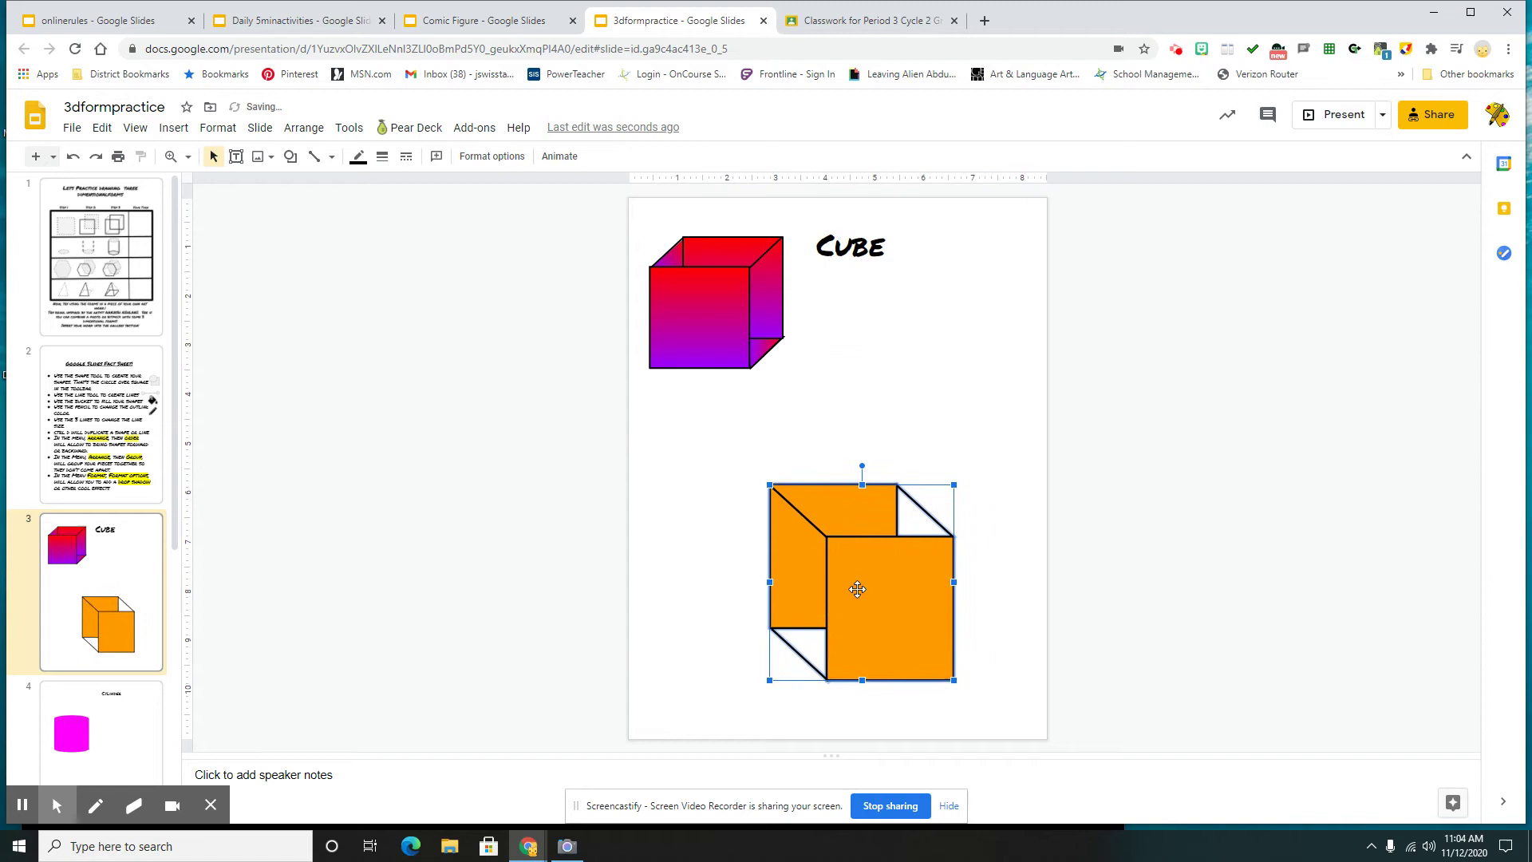
pyautogui.click(709, 476)
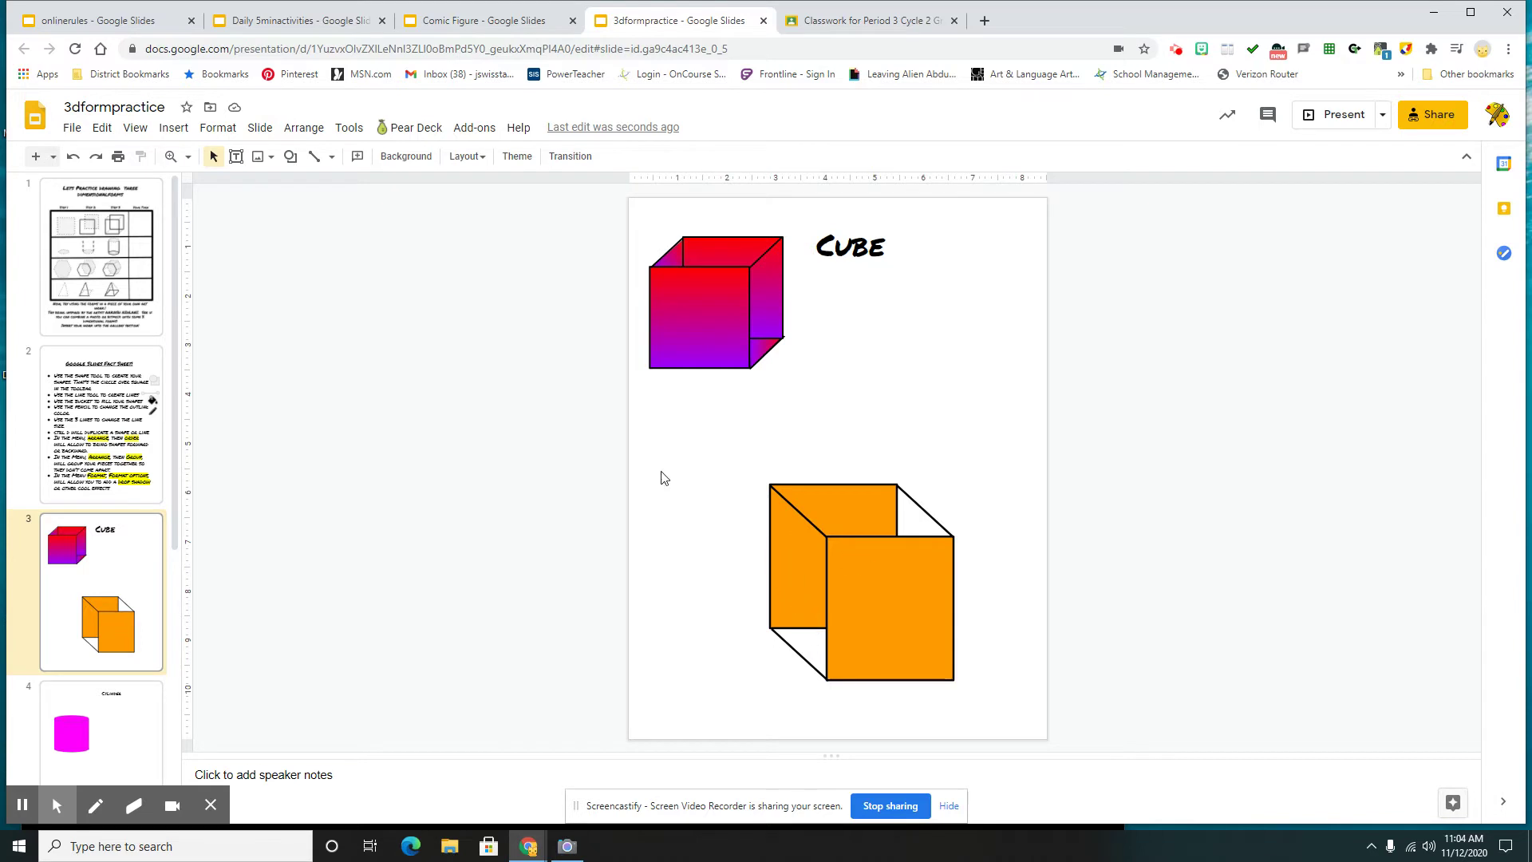
# Draw a triangle with orange fill and a transparent outline
pyautogui.click(290, 165)
pyautogui.moveTo(294, 188)
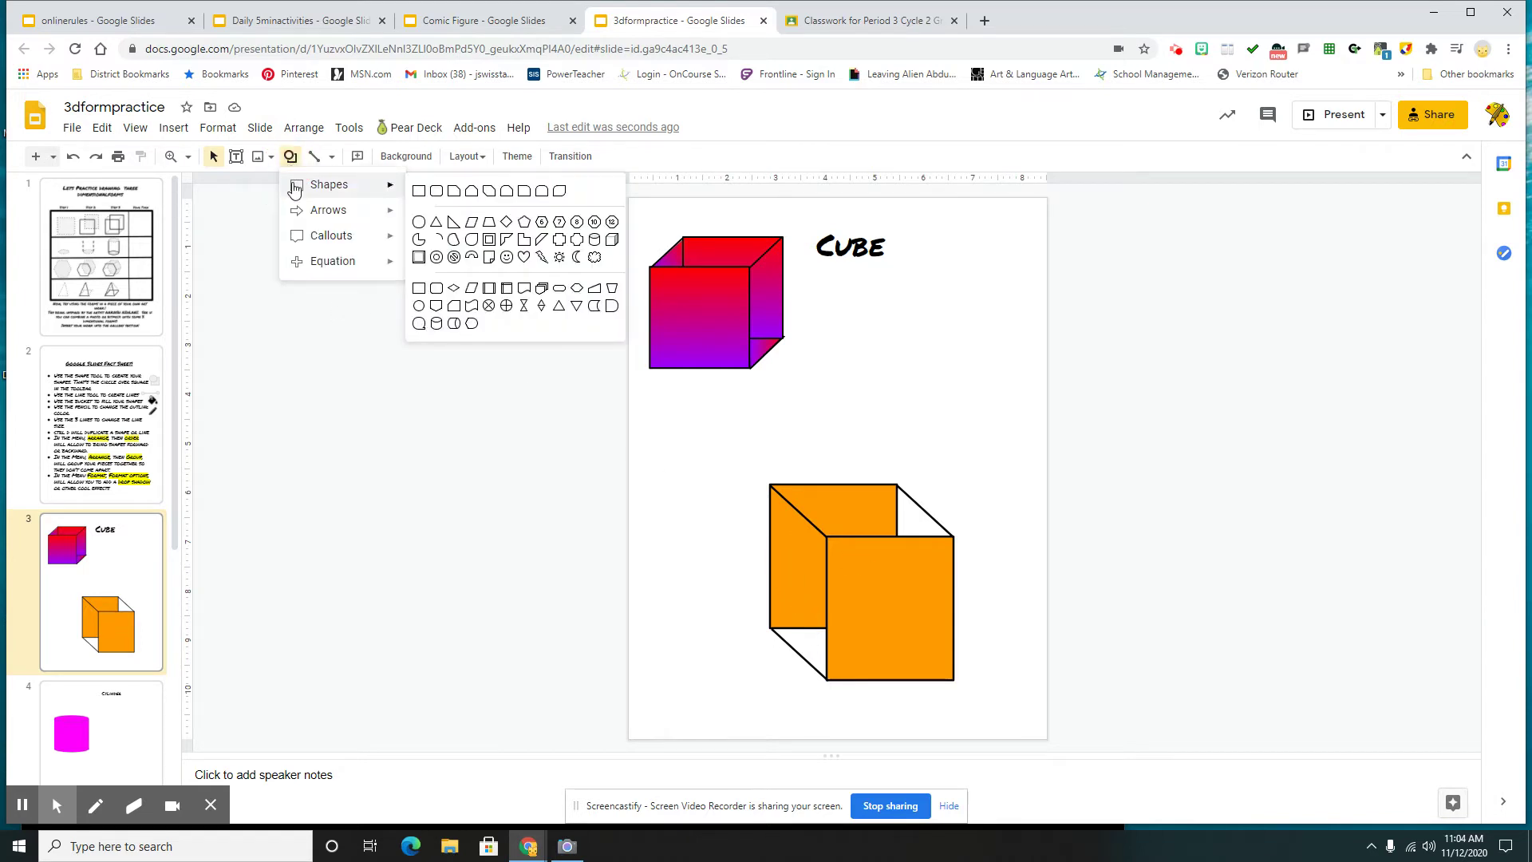
pyautogui.click(436, 223)
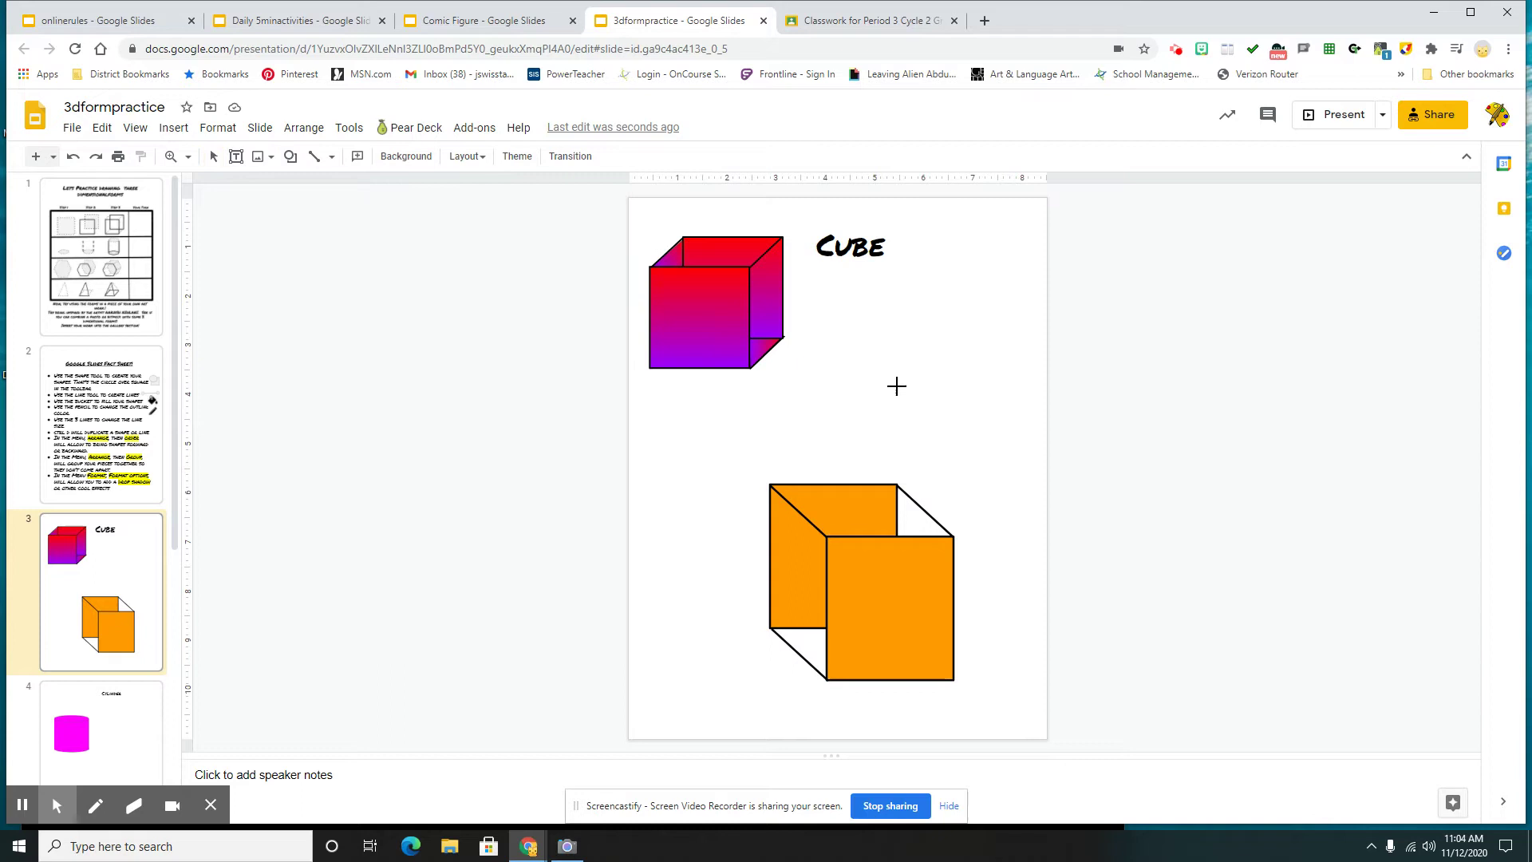
pyautogui.moveTo(897, 386); pyautogui.dragTo(984, 447)
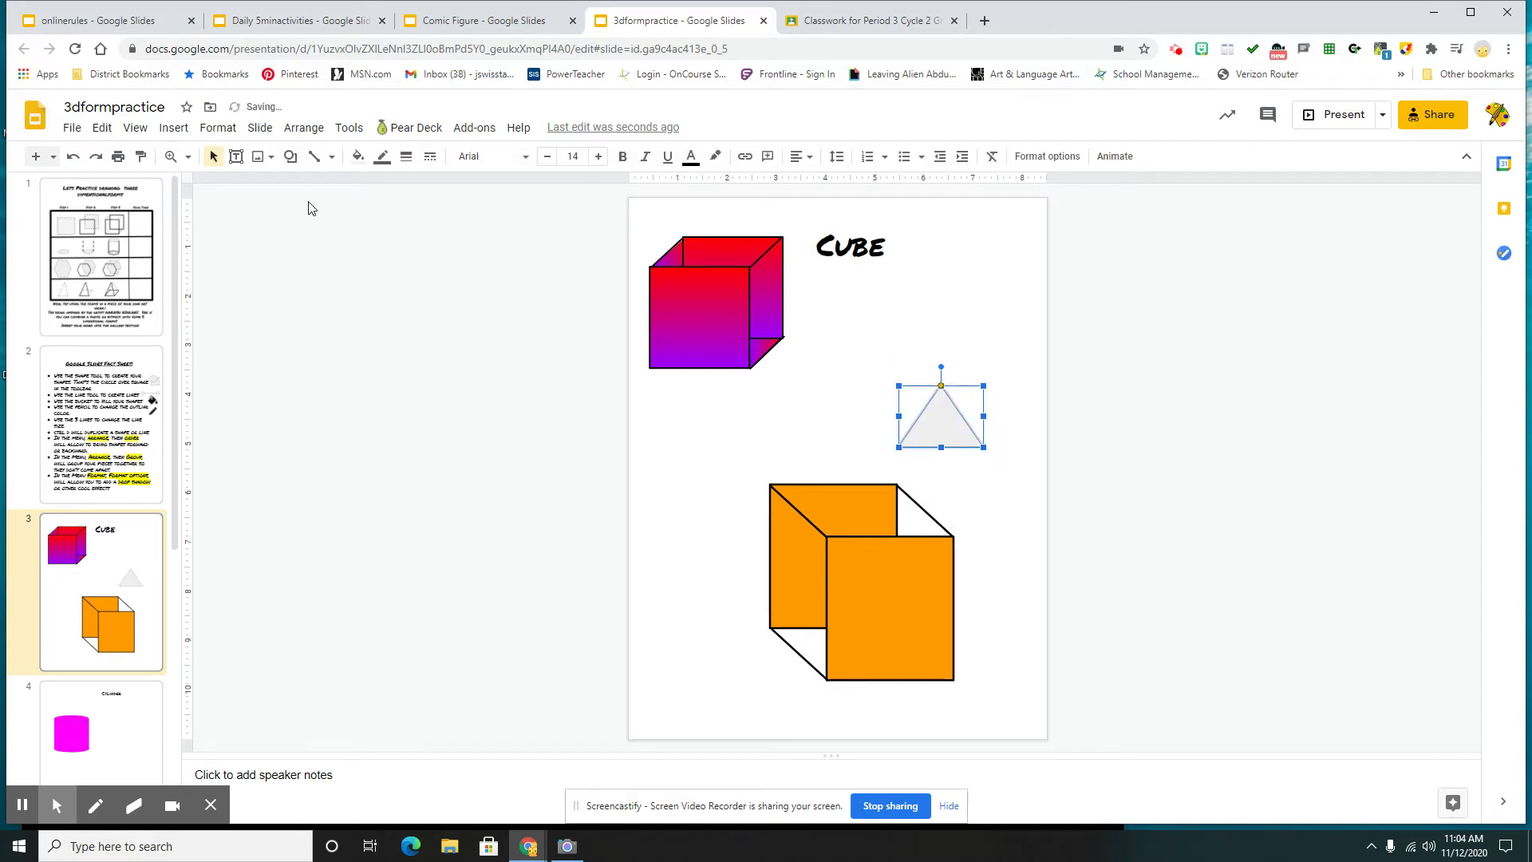
pyautogui.click(358, 157)
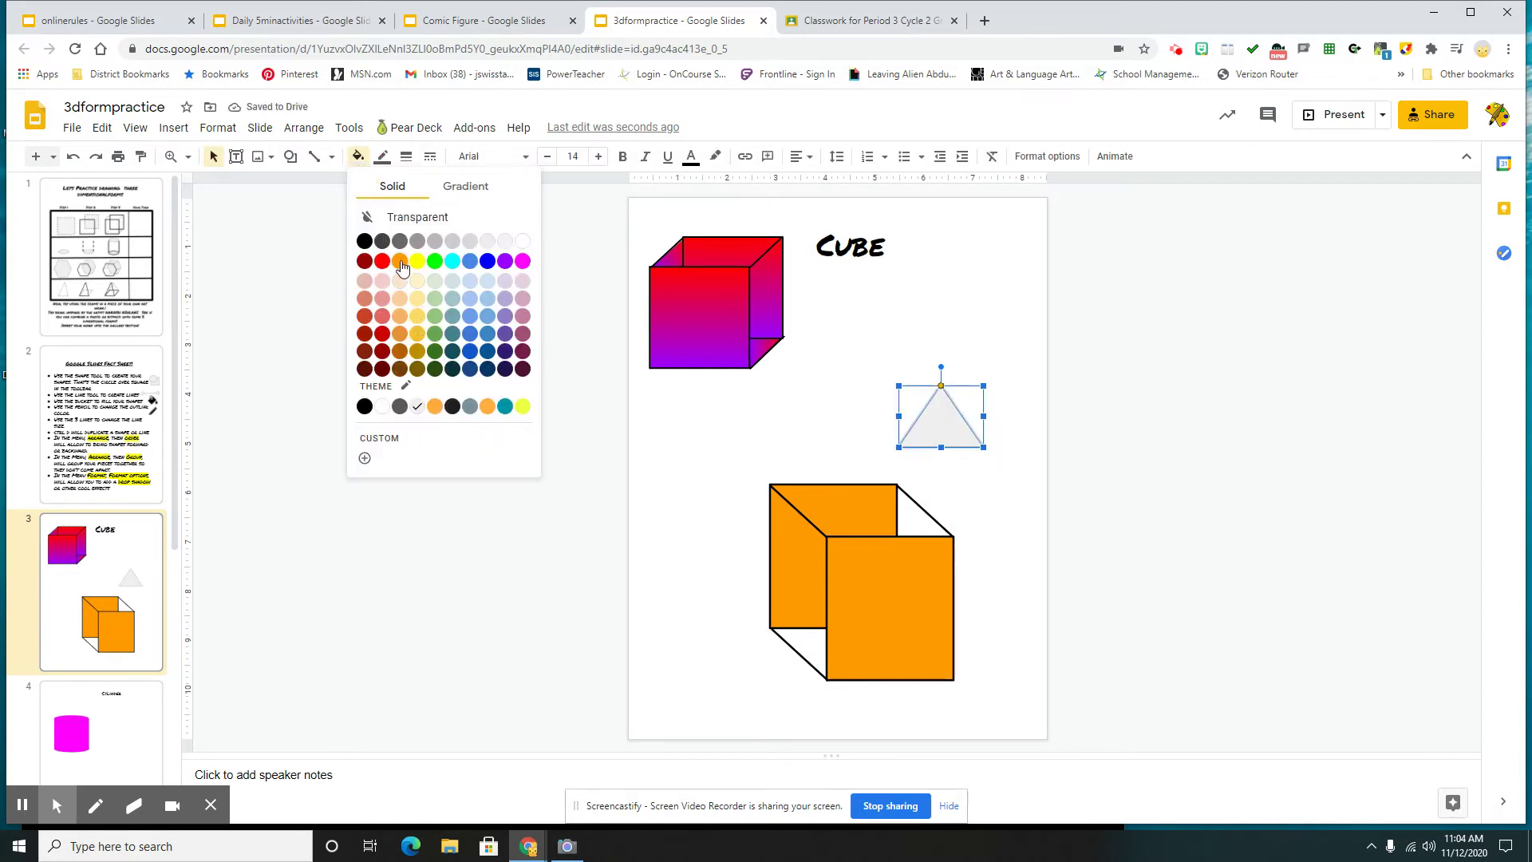
pyautogui.click(403, 265)
pyautogui.click(383, 158)
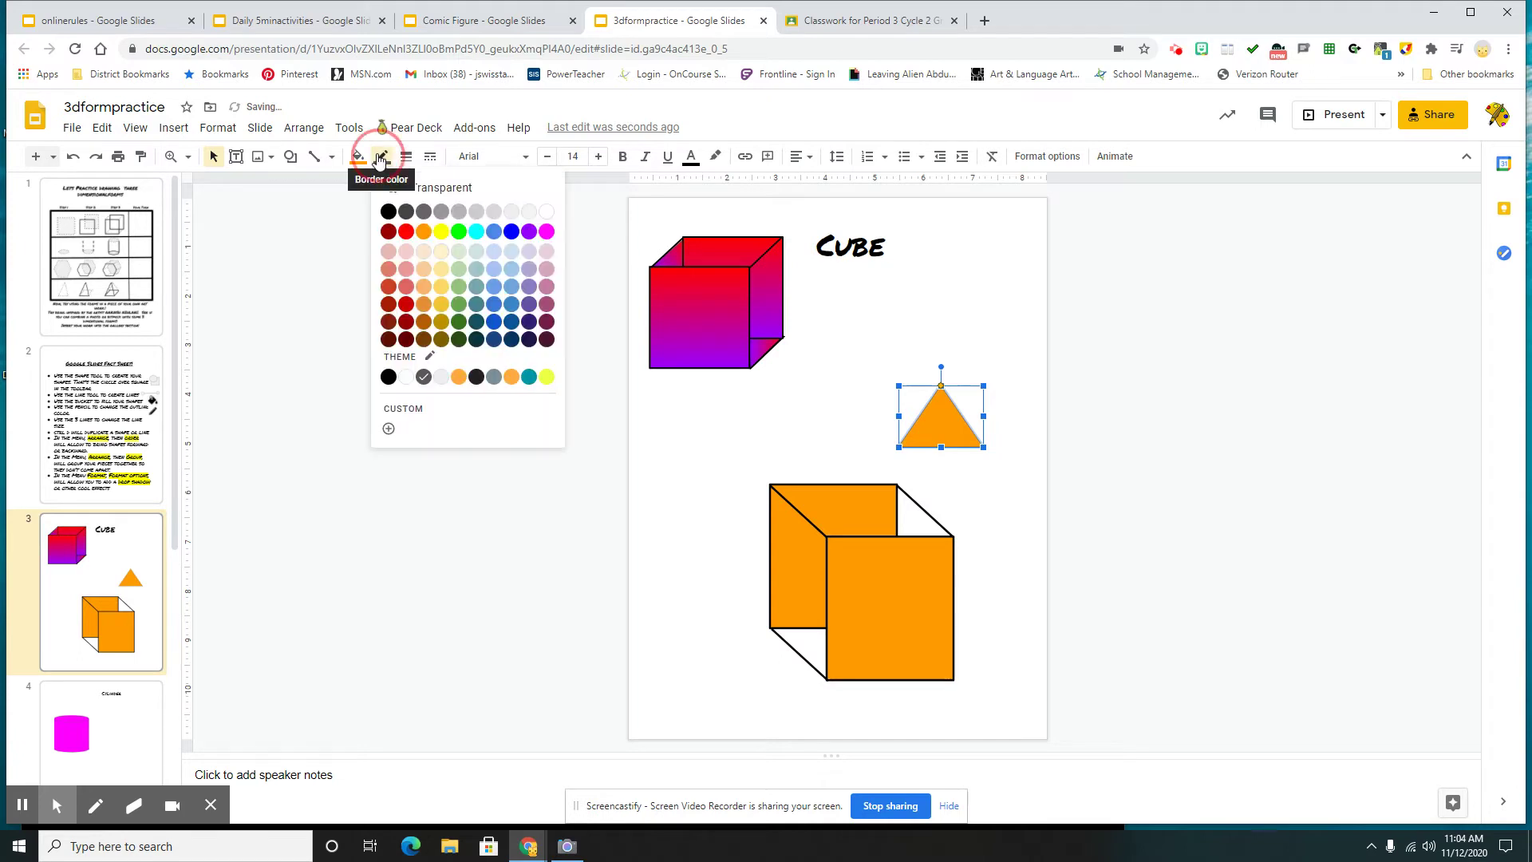
pyautogui.click(429, 188)
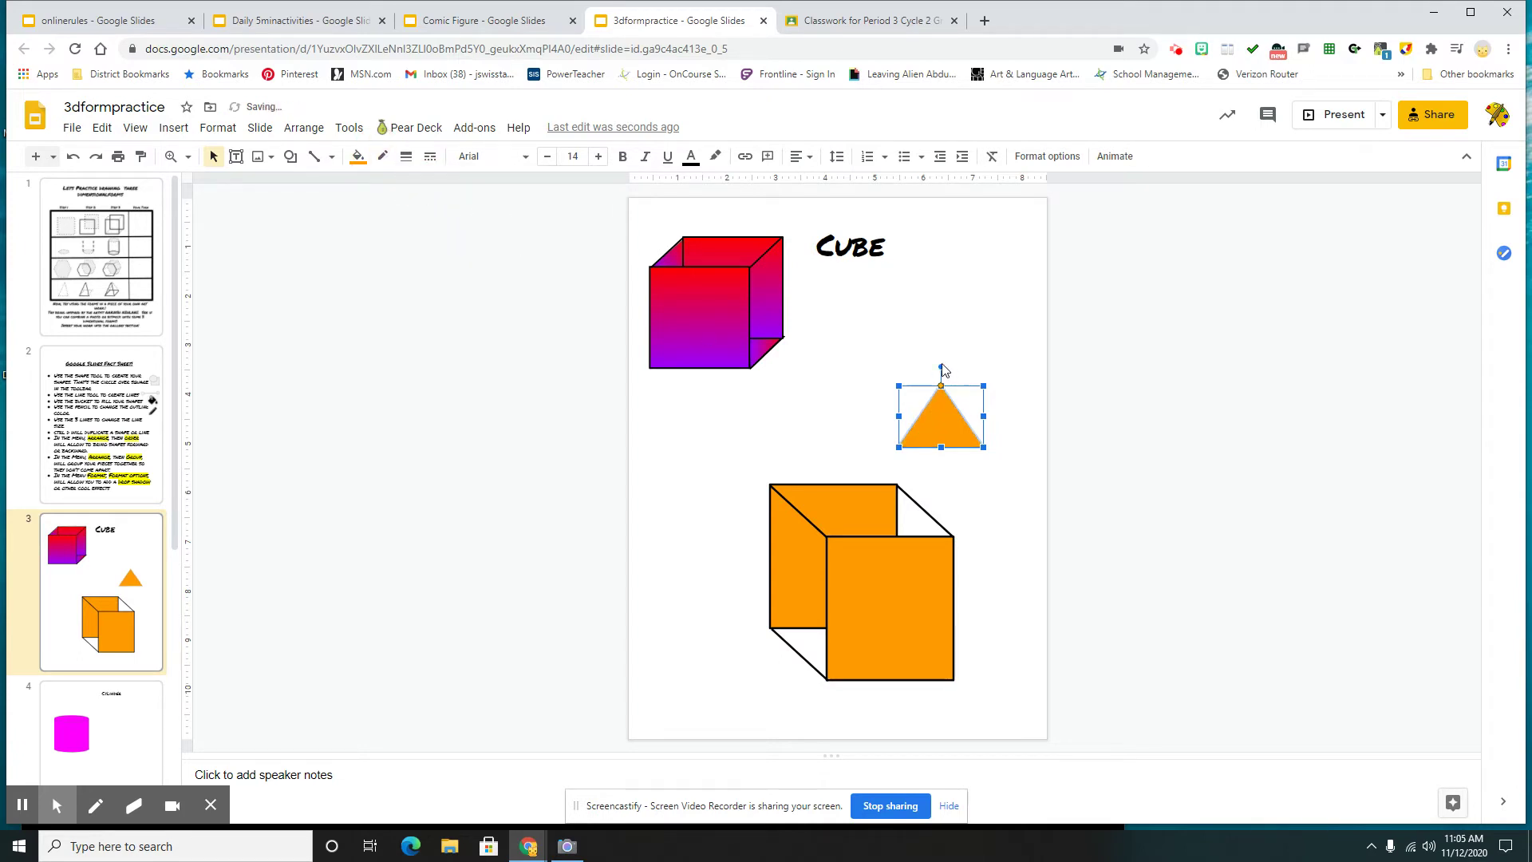
# Rotate and position the triangle to fill the cube's lower-left corner
pyautogui.moveTo(942, 368); pyautogui.dragTo(962, 377)
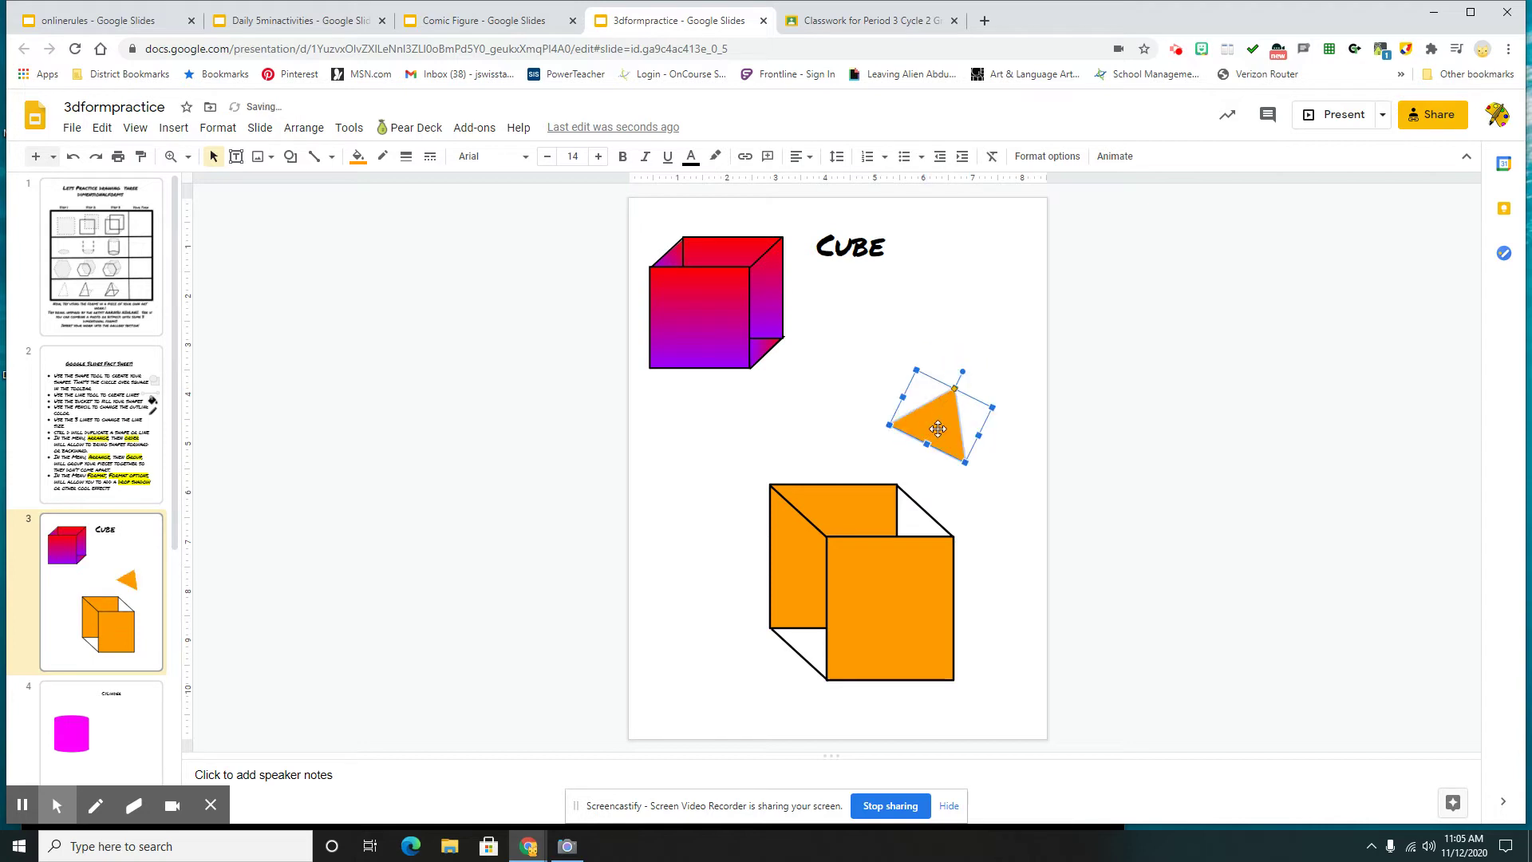
pyautogui.moveTo(938, 429); pyautogui.dragTo(802, 644)
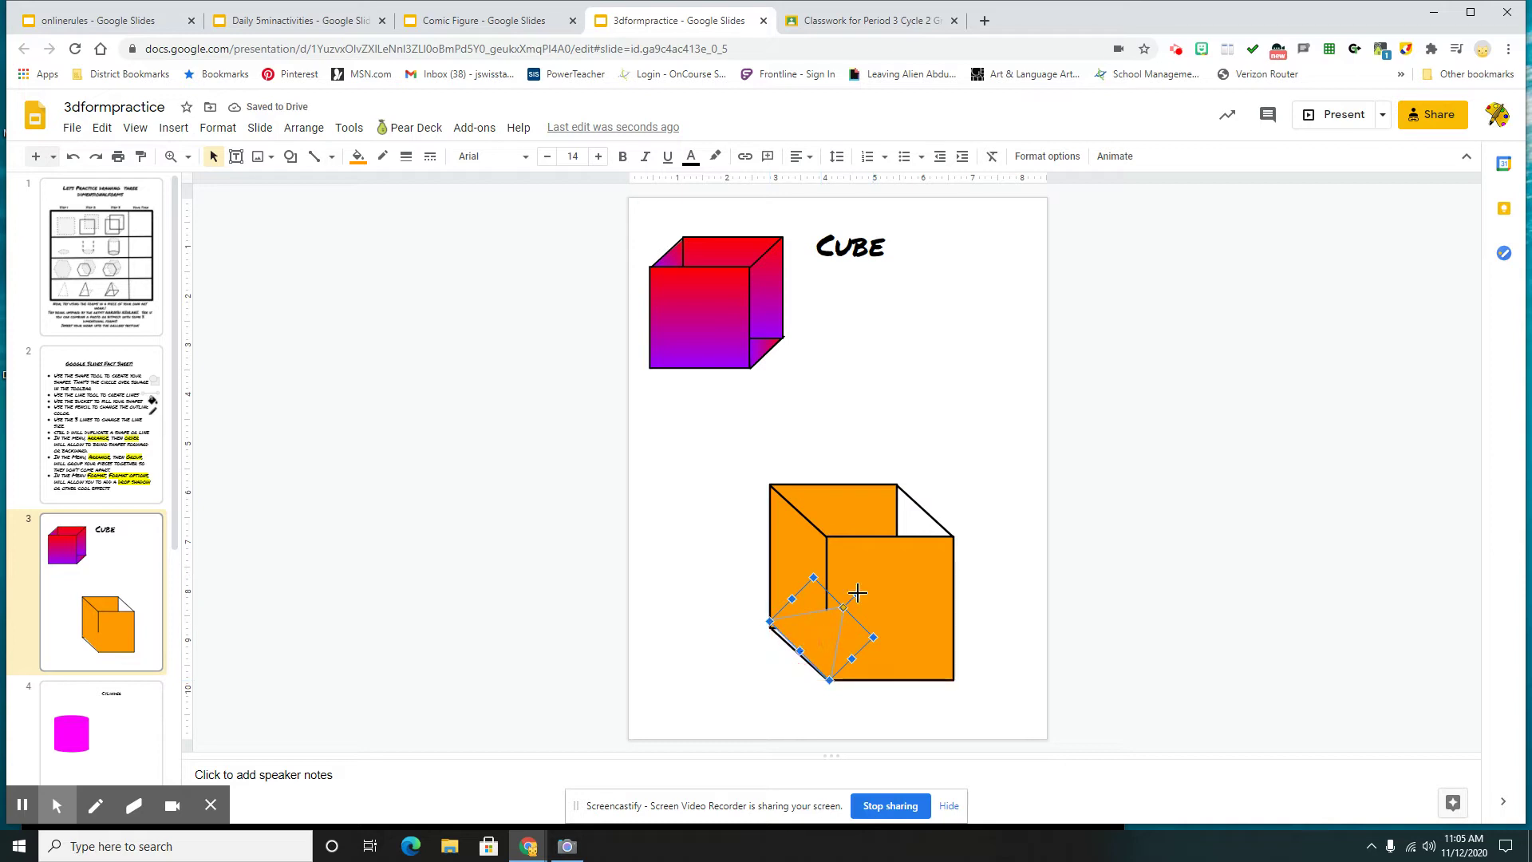
pyautogui.moveTo(856, 592); pyautogui.dragTo(853, 593)
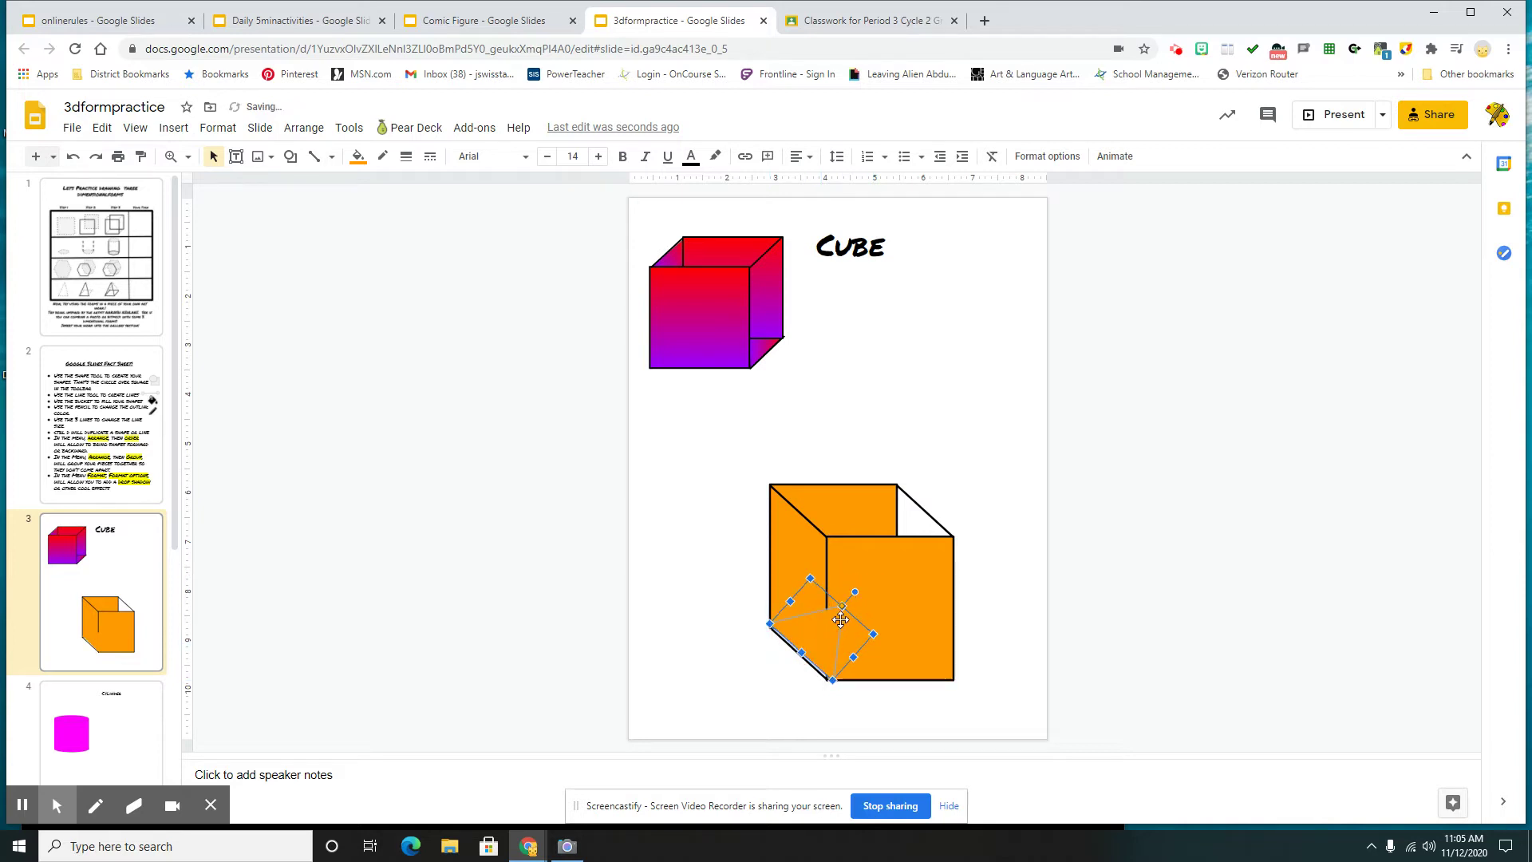
pyautogui.click(853, 592)
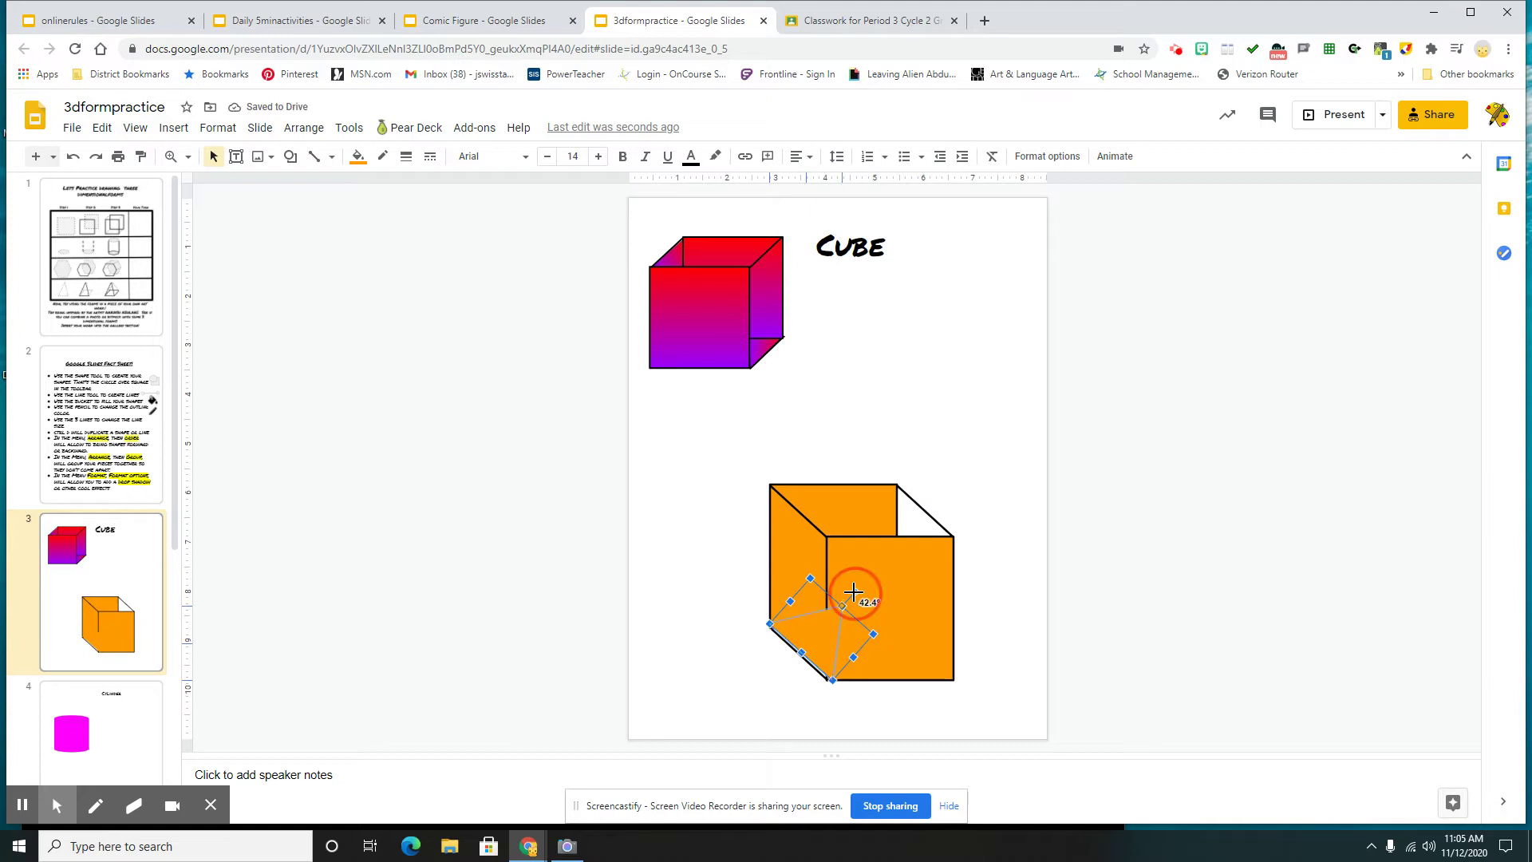
pyautogui.moveTo(853, 593); pyautogui.dragTo(855, 594)
pyautogui.click(810, 650)
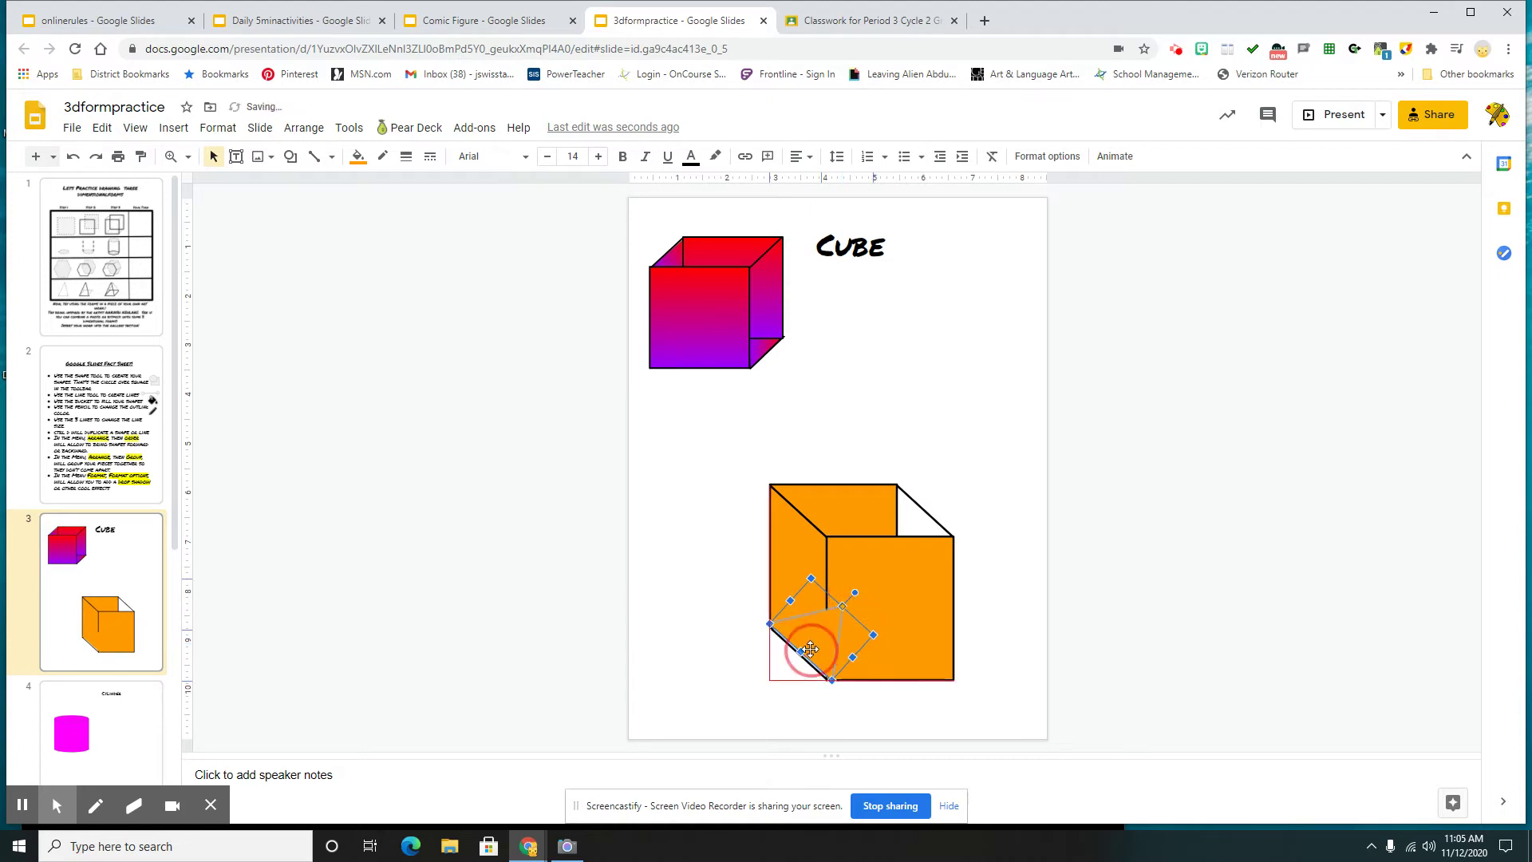
pyautogui.click(812, 645)
pyautogui.moveTo(811, 644); pyautogui.dragTo(808, 645)
pyautogui.click(992, 567)
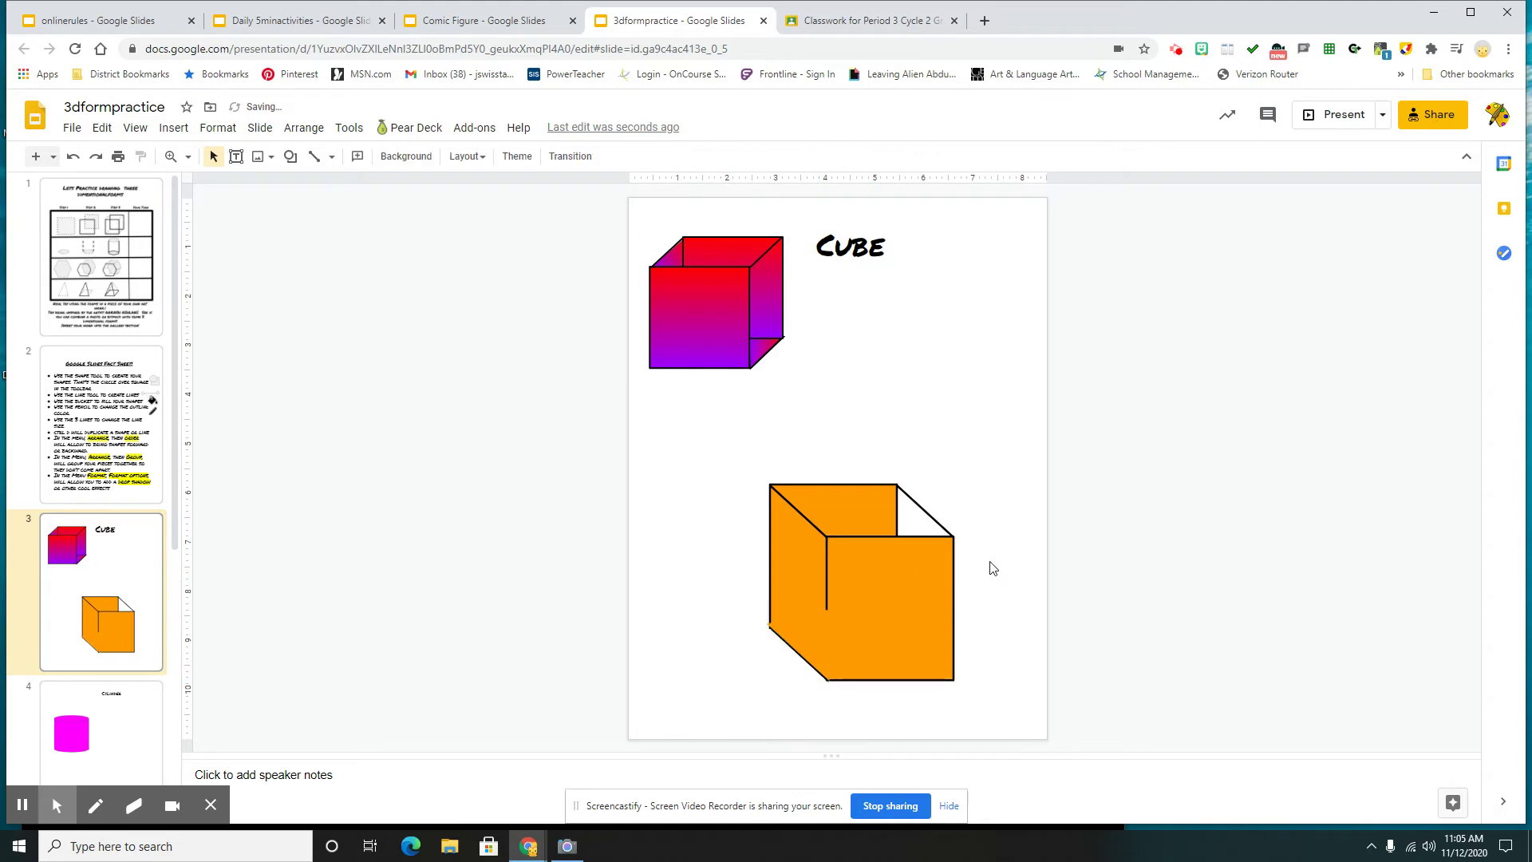
pyautogui.click(811, 650)
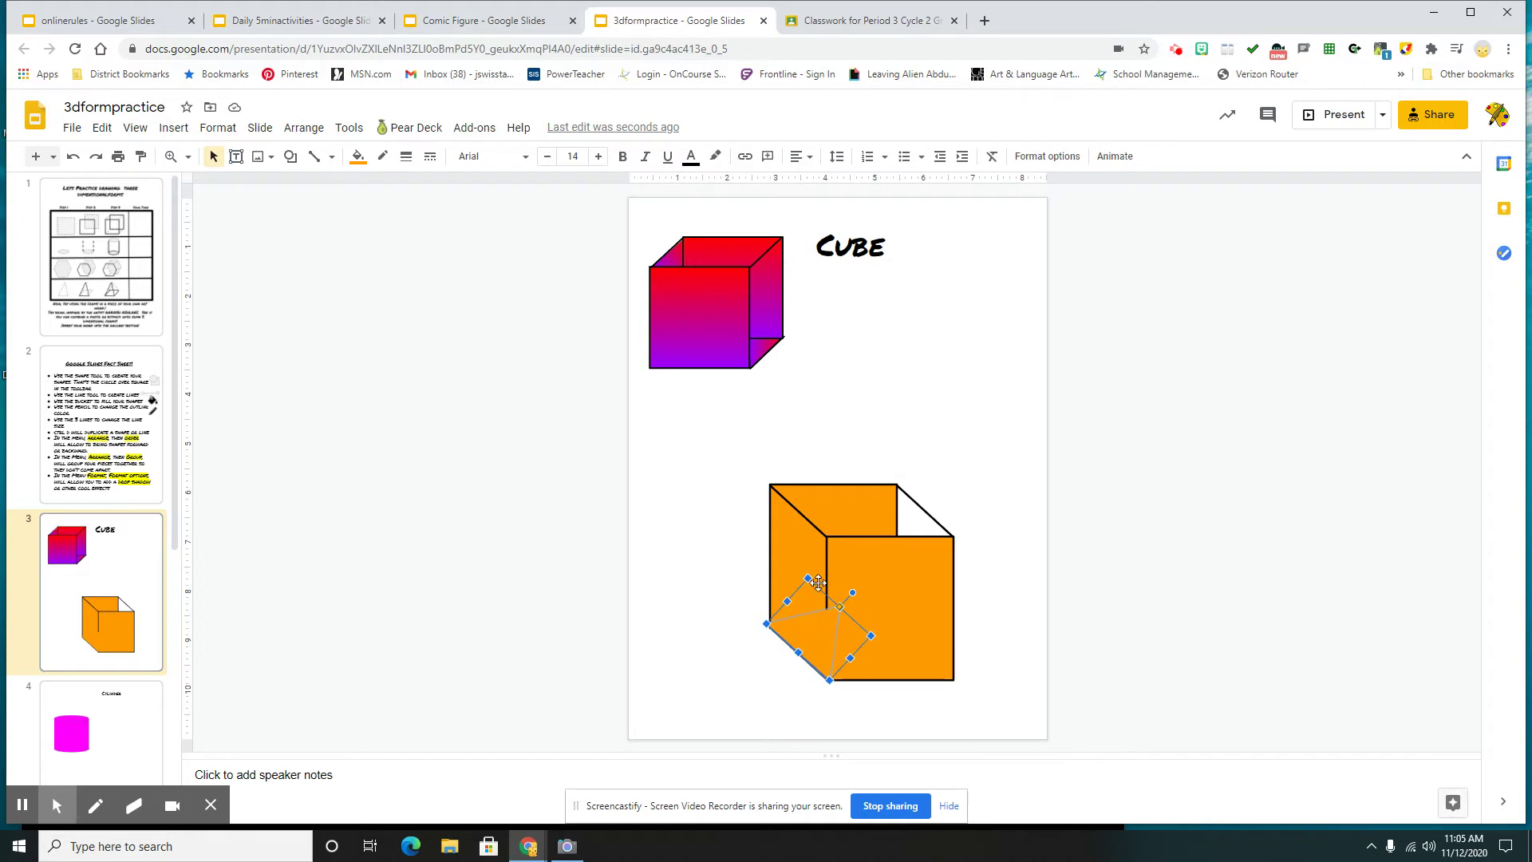
# Send the triangle to the back, behind the cube's faces
pyautogui.click(304, 129)
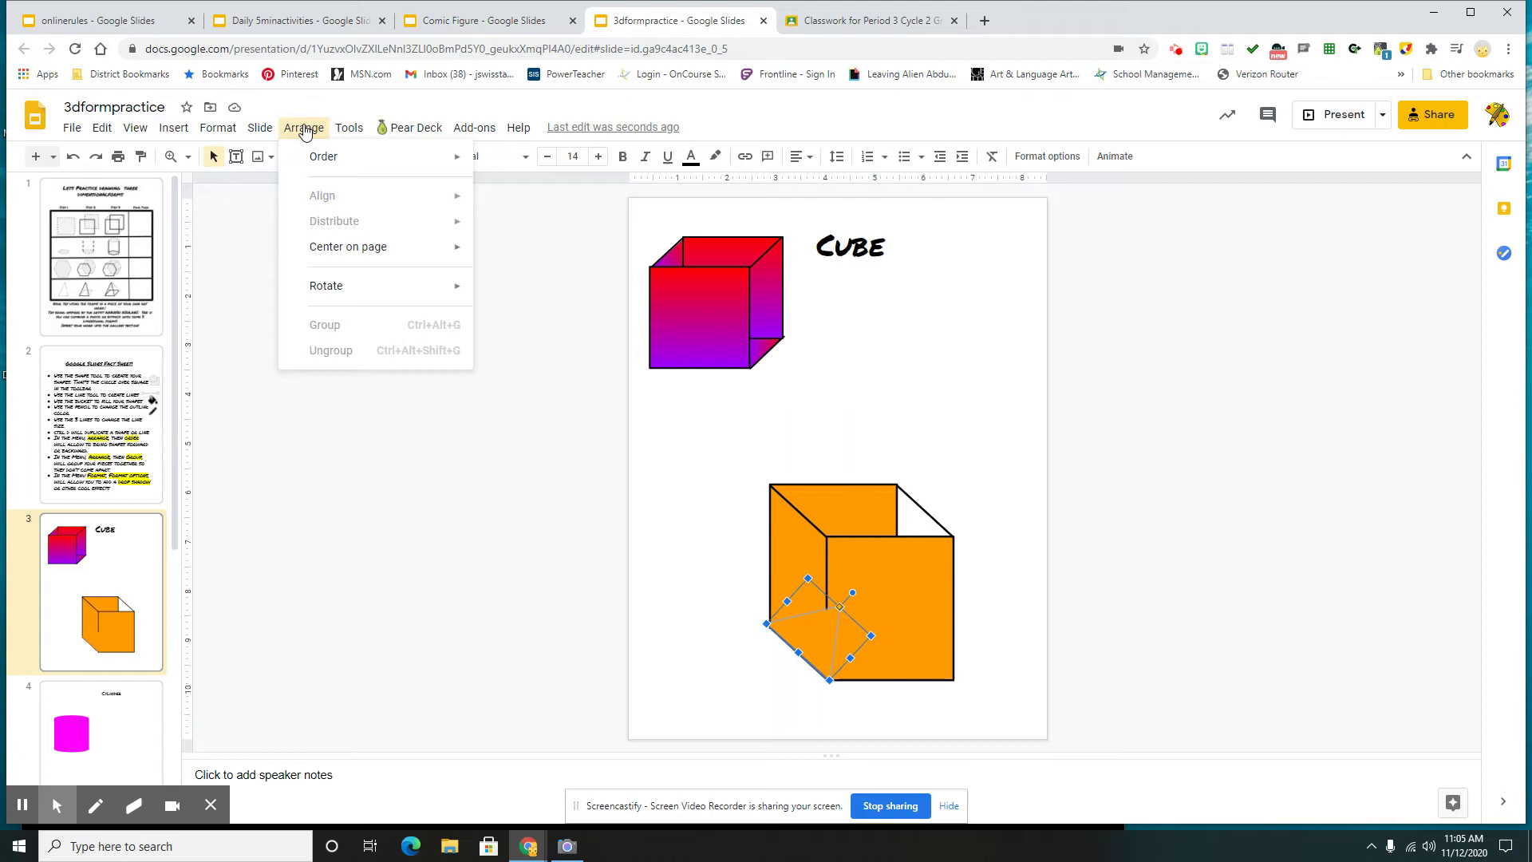
pyautogui.moveTo(301, 157)
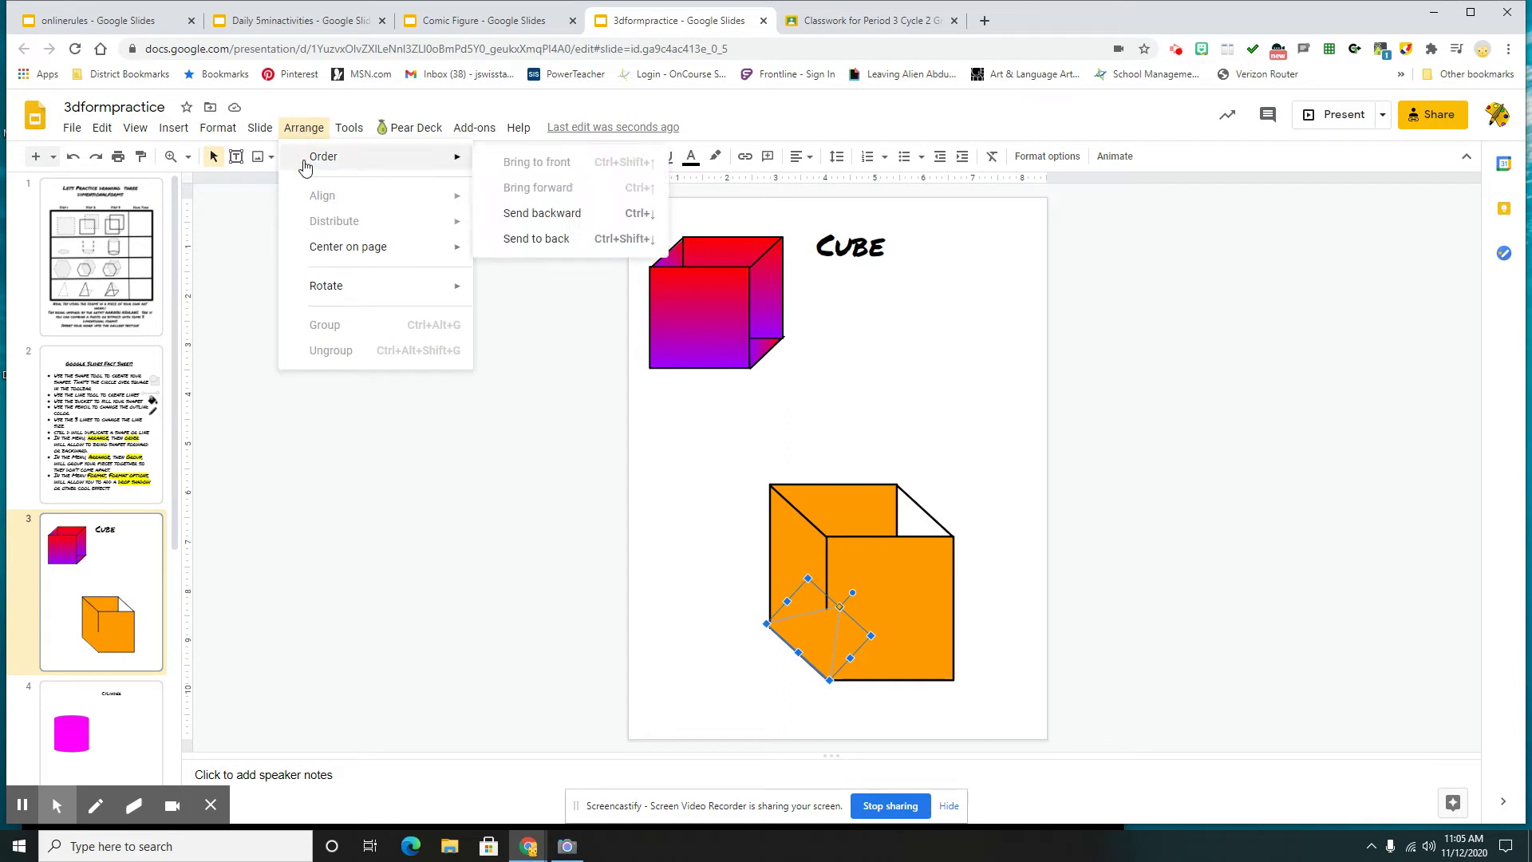
pyautogui.click(565, 247)
pyautogui.click(705, 490)
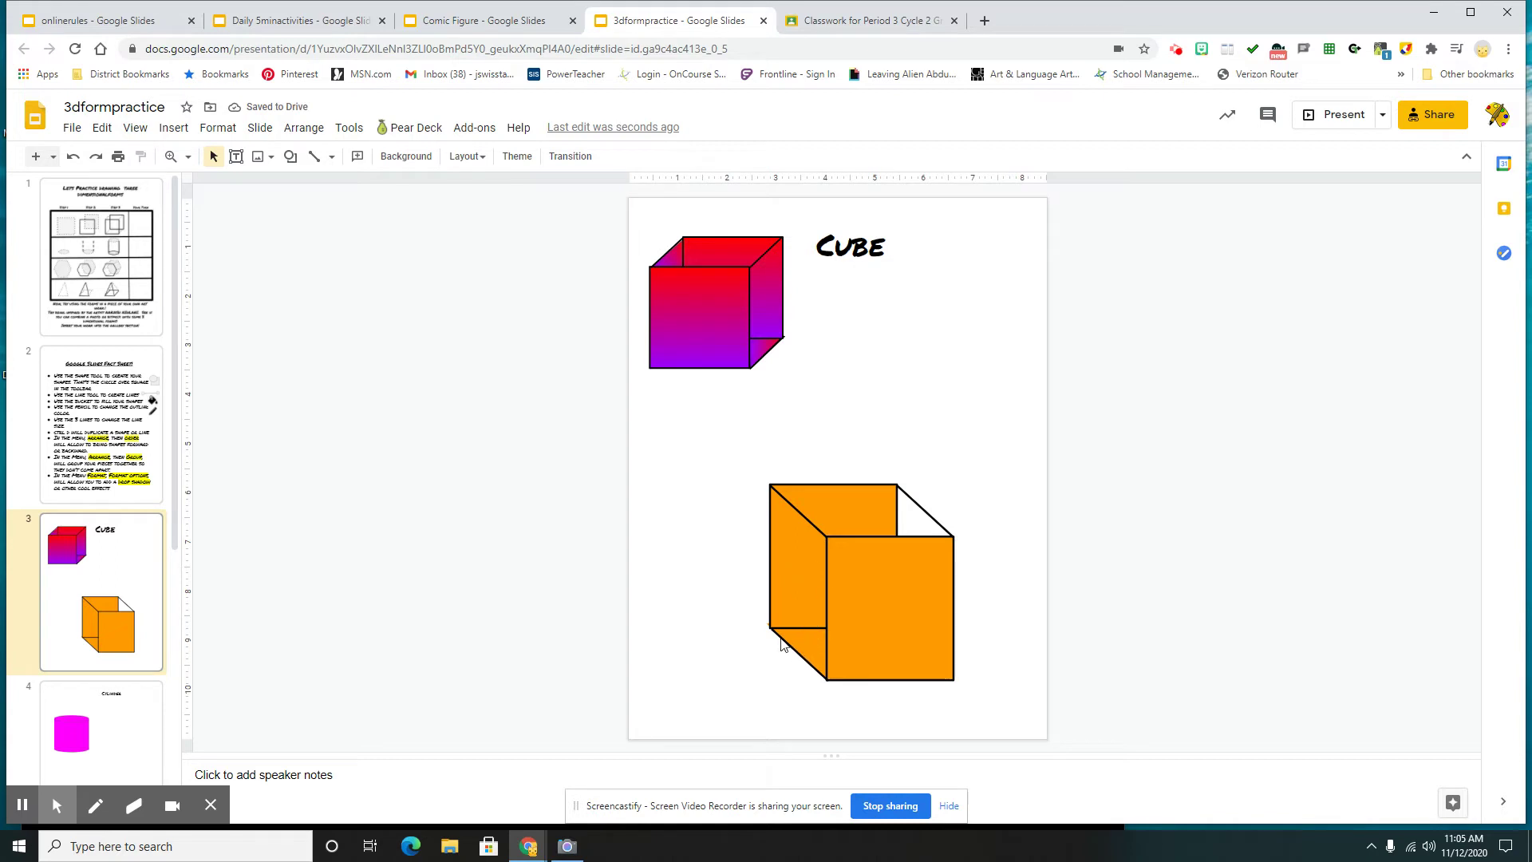
# Move the triangle to the cube's top corner and rotate it to about 217 degrees
pyautogui.click(815, 650)
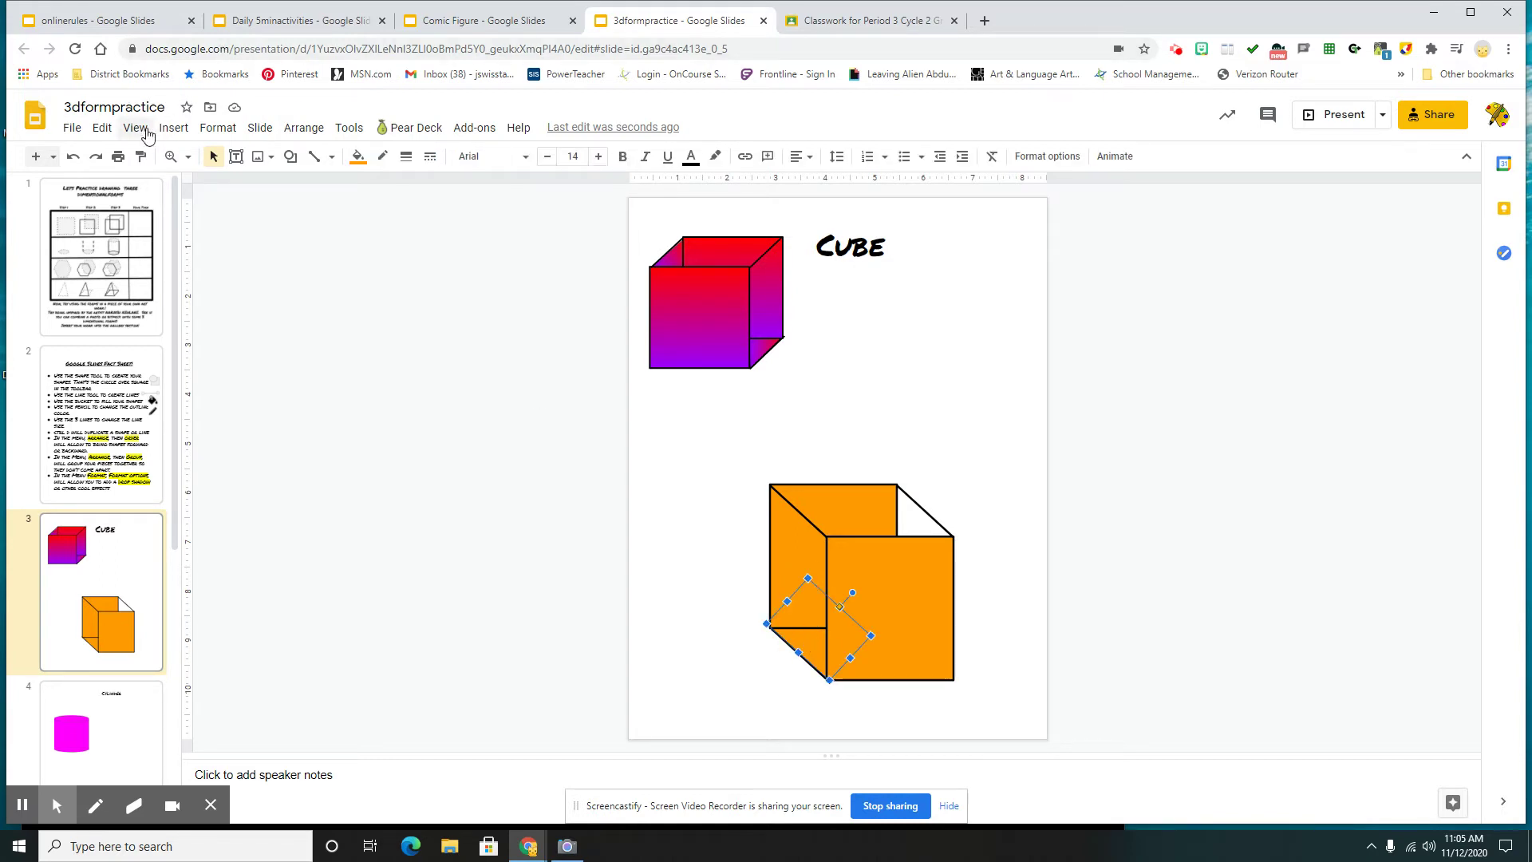
pyautogui.press('Right')
pyautogui.press('Down')
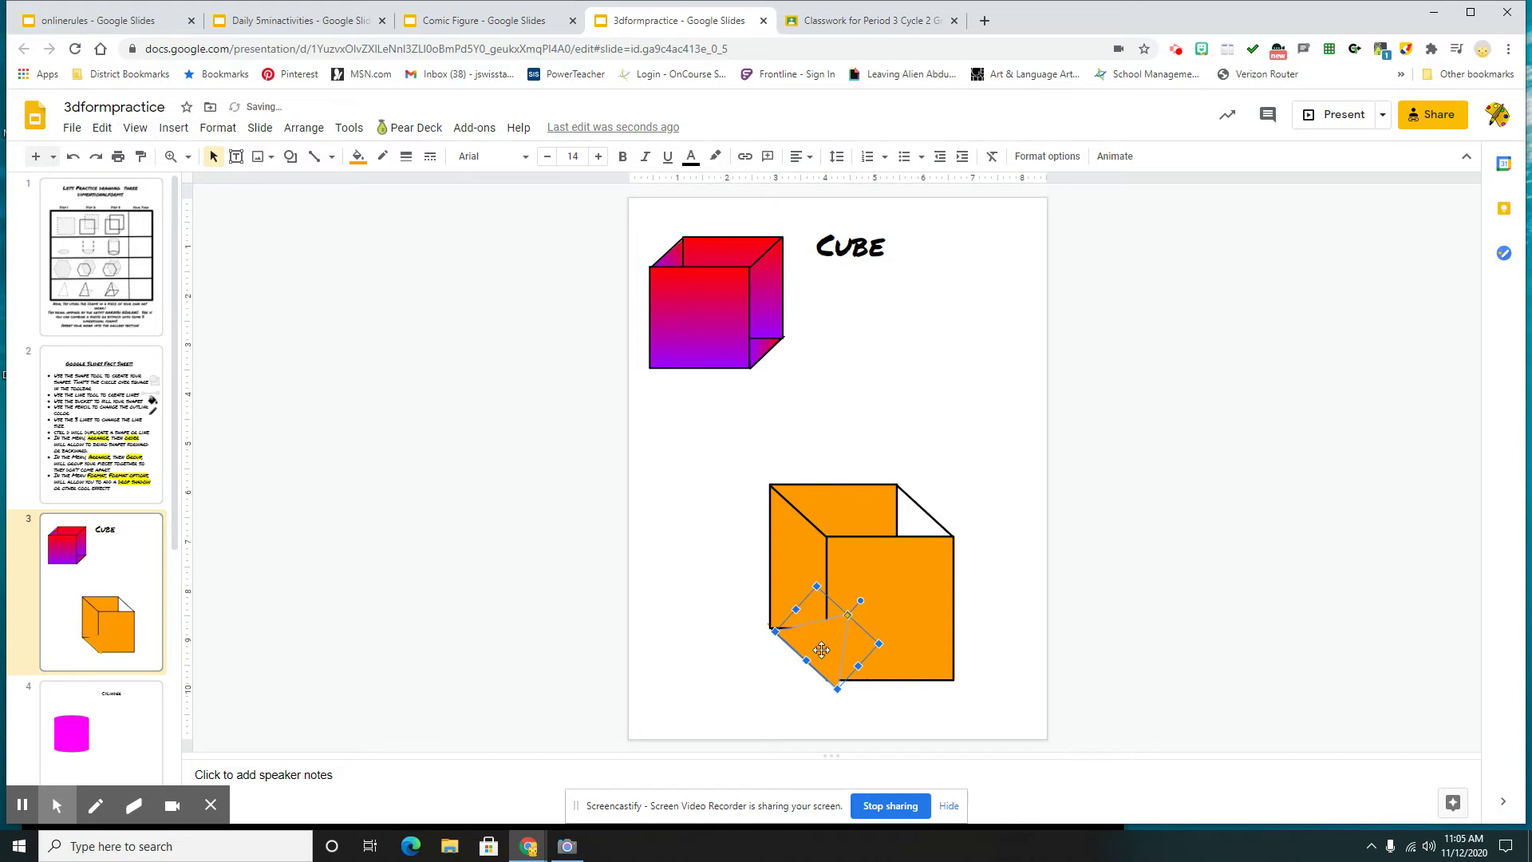
pyautogui.moveTo(821, 650); pyautogui.dragTo(893, 483)
pyautogui.click(912, 522)
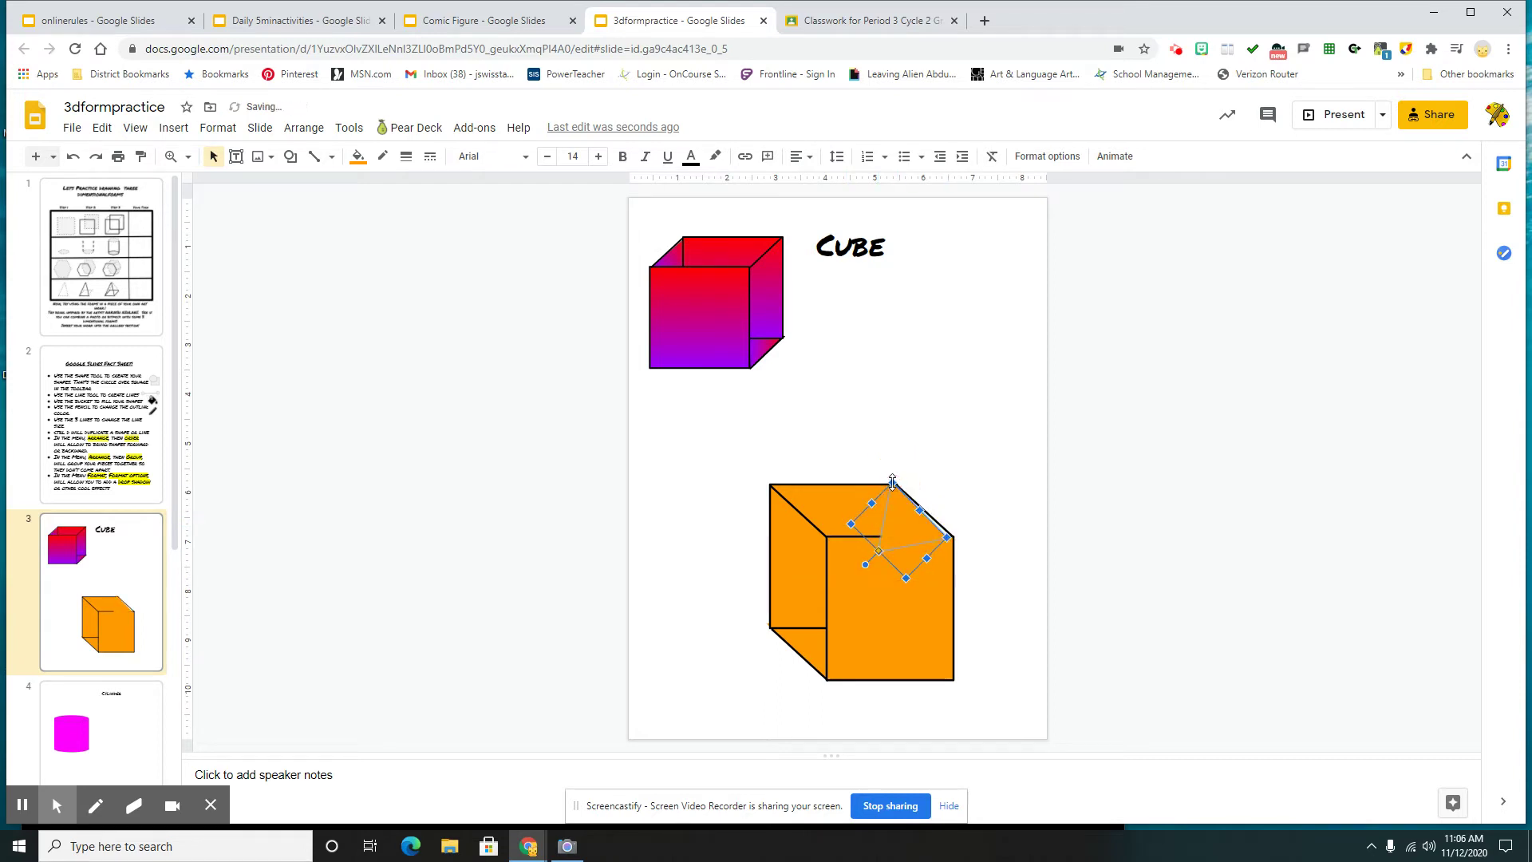
pyautogui.moveTo(866, 565); pyautogui.dragTo(898, 536)
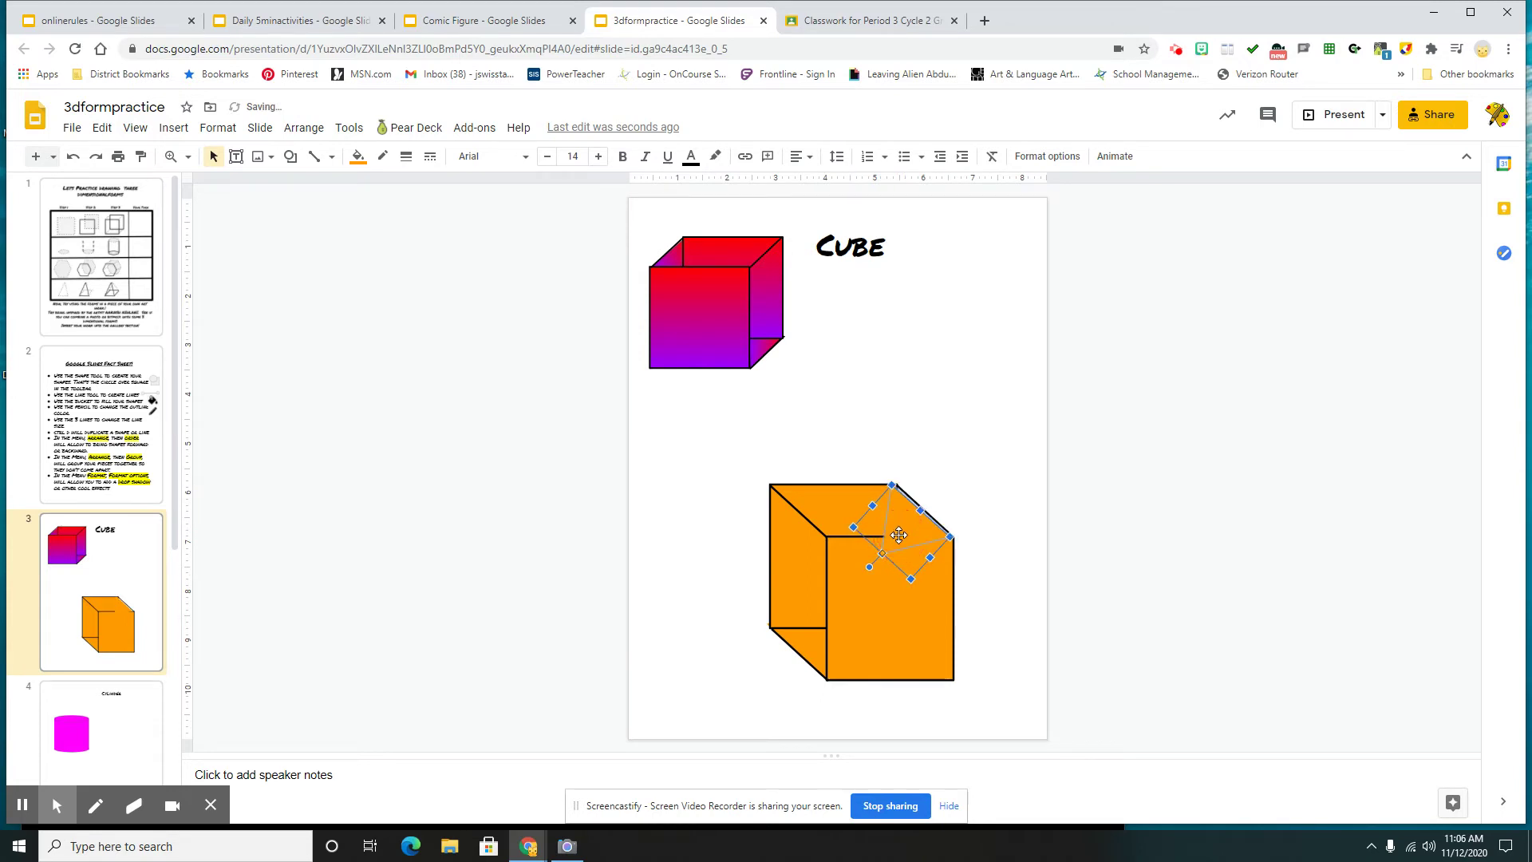
pyautogui.click(950, 496)
pyautogui.click(908, 530)
pyautogui.moveTo(907, 524); pyautogui.dragTo(912, 522)
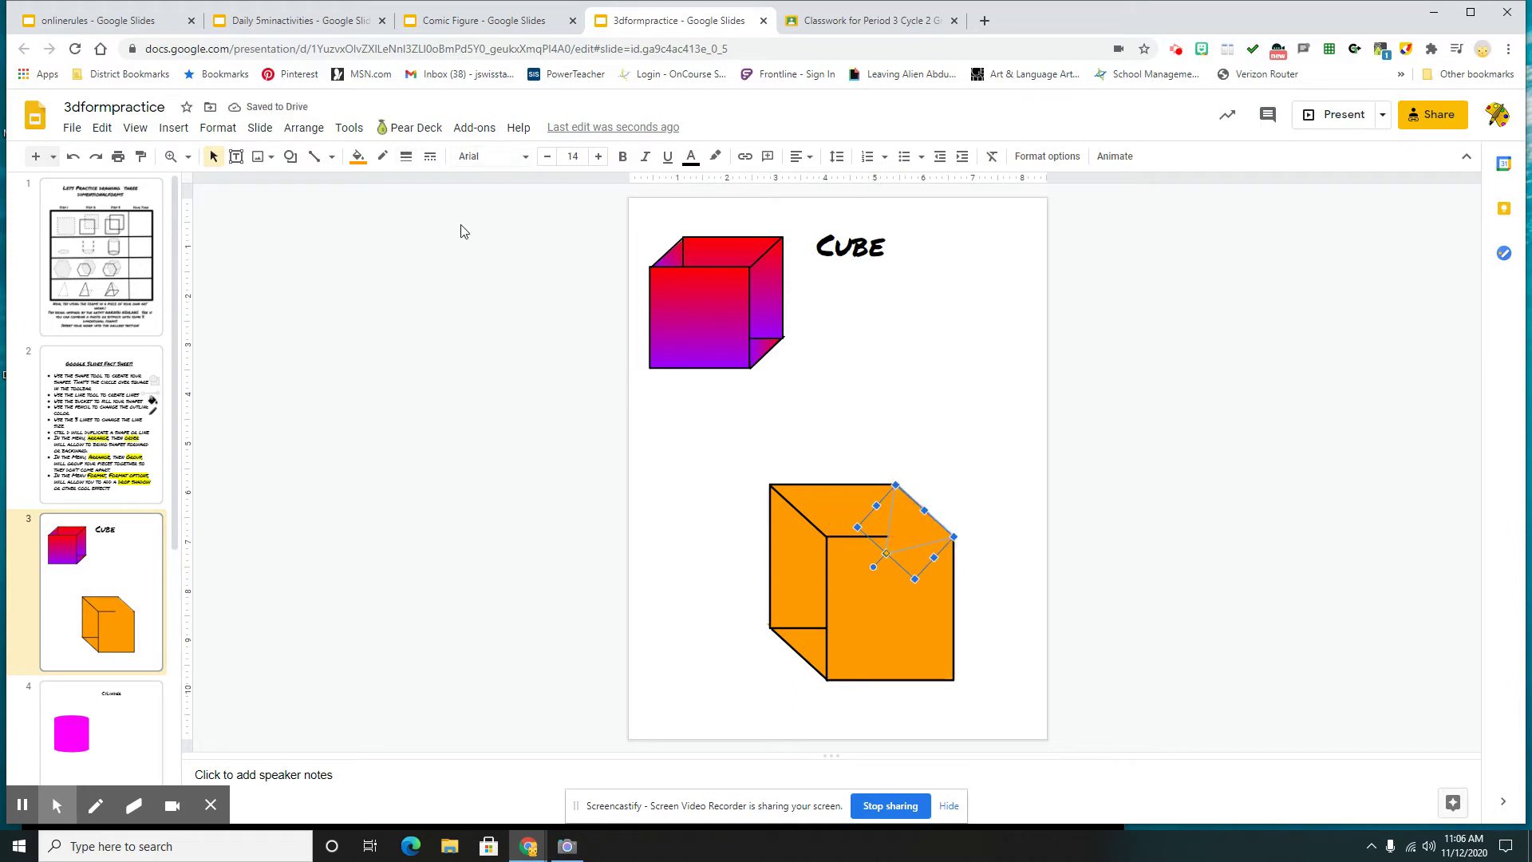
# Send the triangle behind the cube's edge lines
pyautogui.click(303, 129)
pyautogui.moveTo(306, 162)
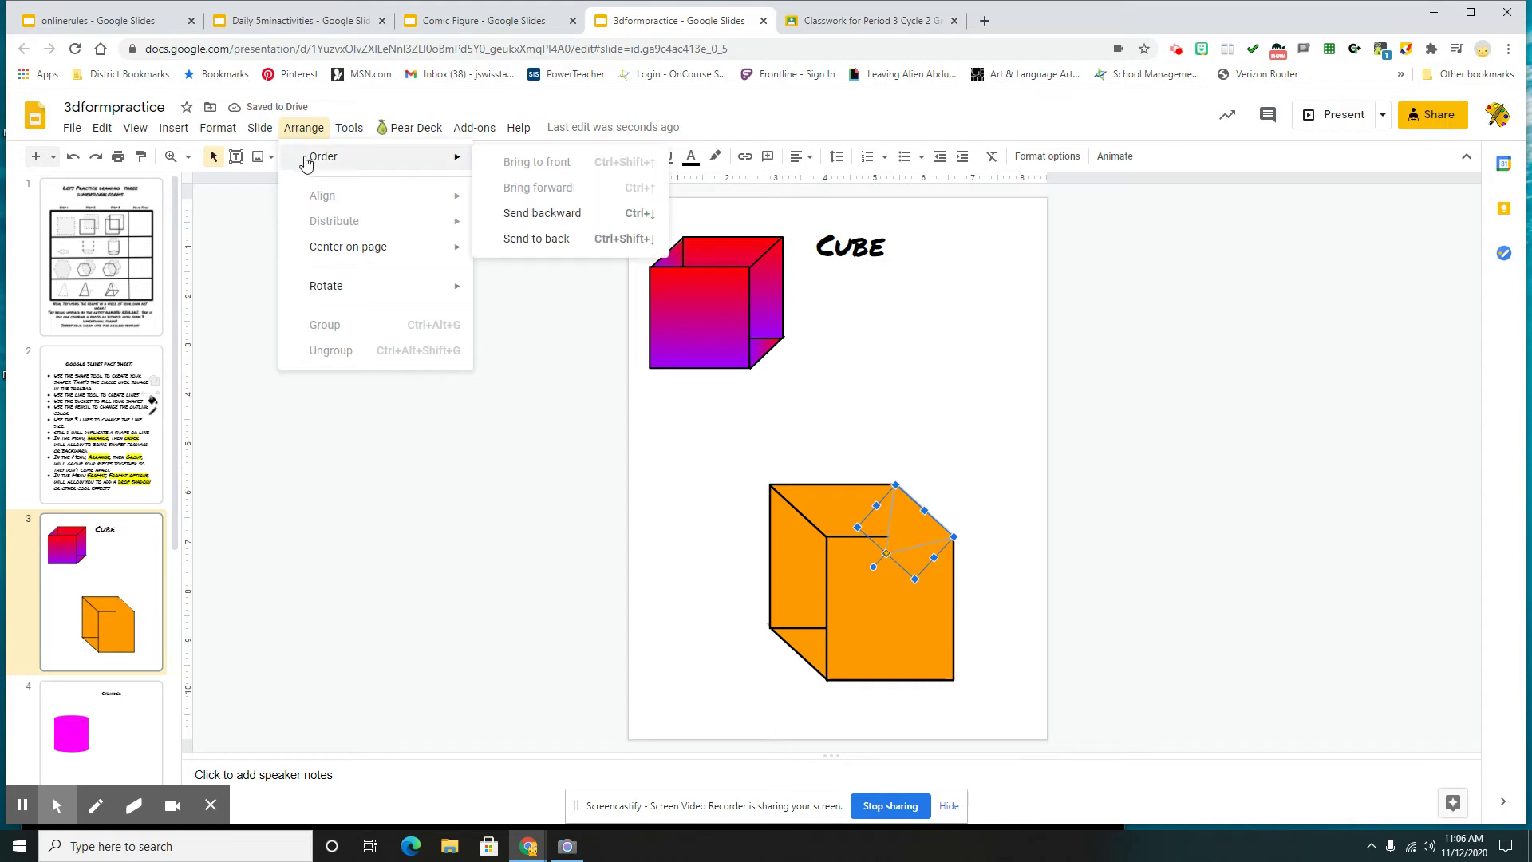
pyautogui.click(517, 240)
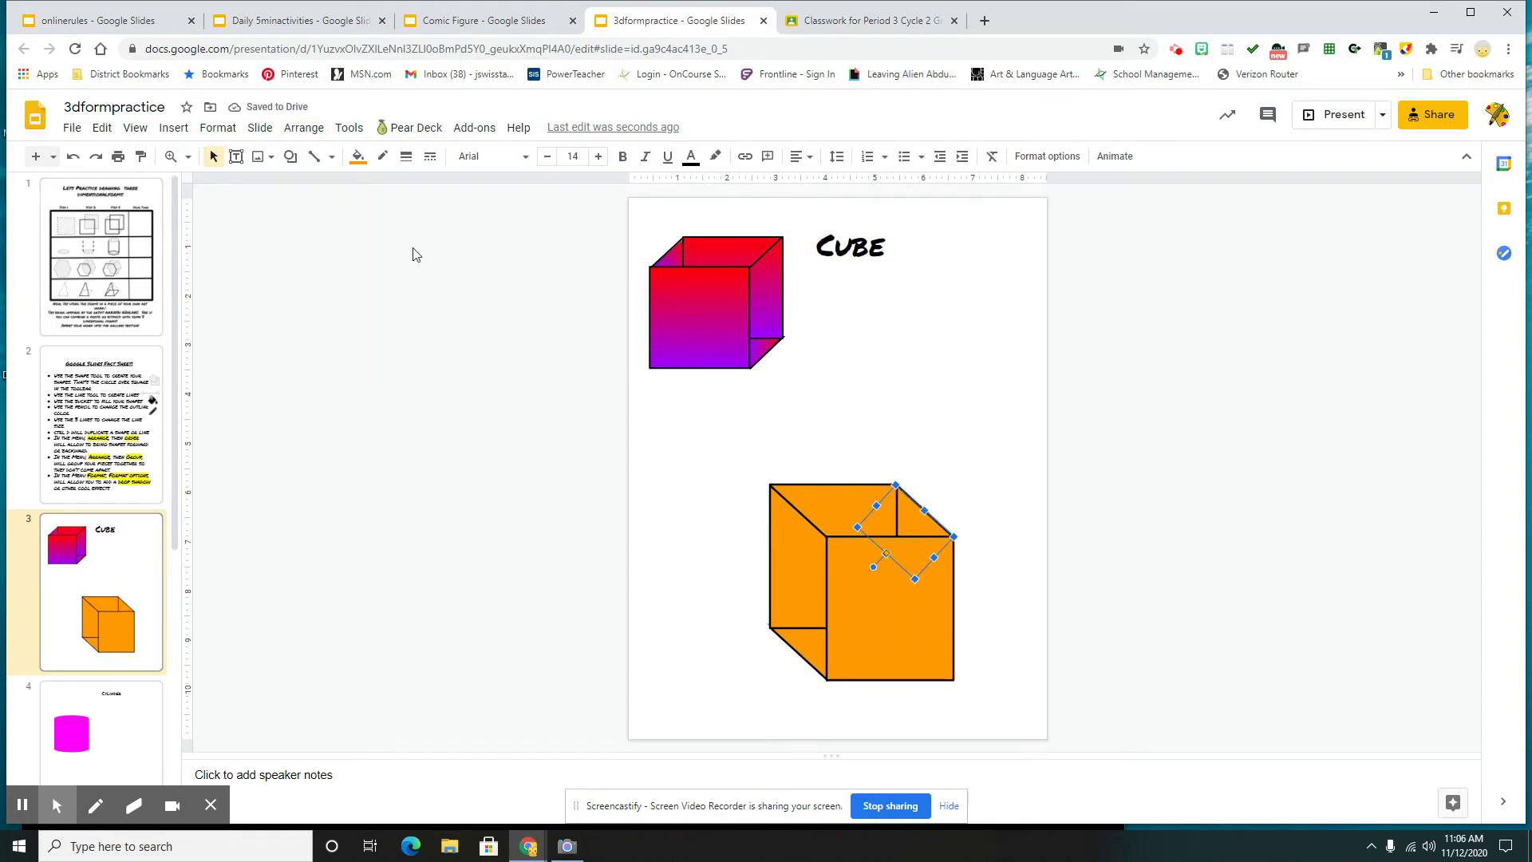
pyautogui.click(743, 499)
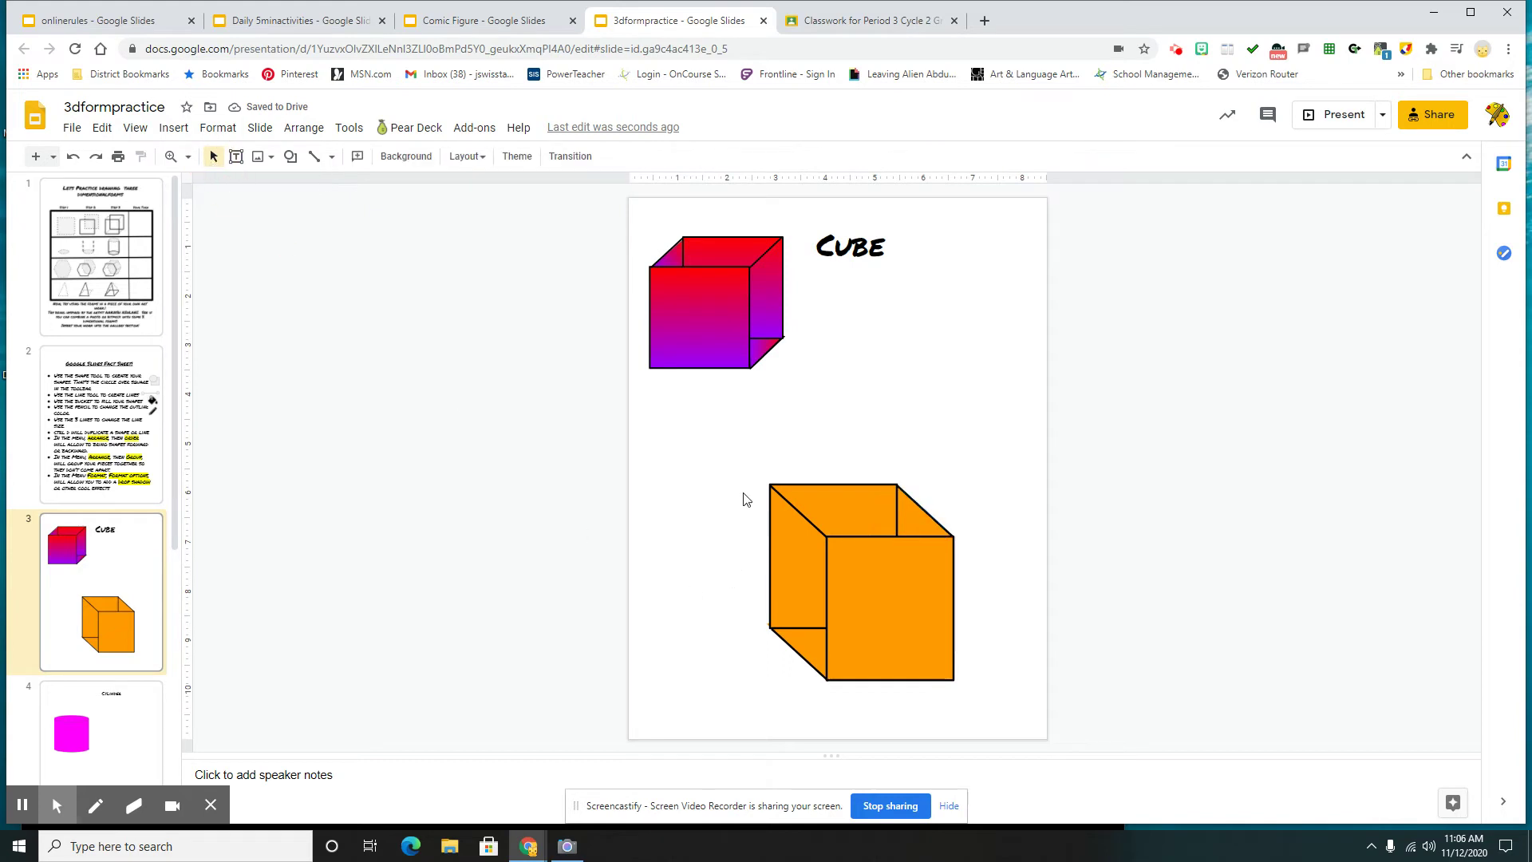
# Marquee-select all the orange cube's pieces and group them
pyautogui.moveTo(732, 455); pyautogui.dragTo(982, 719)
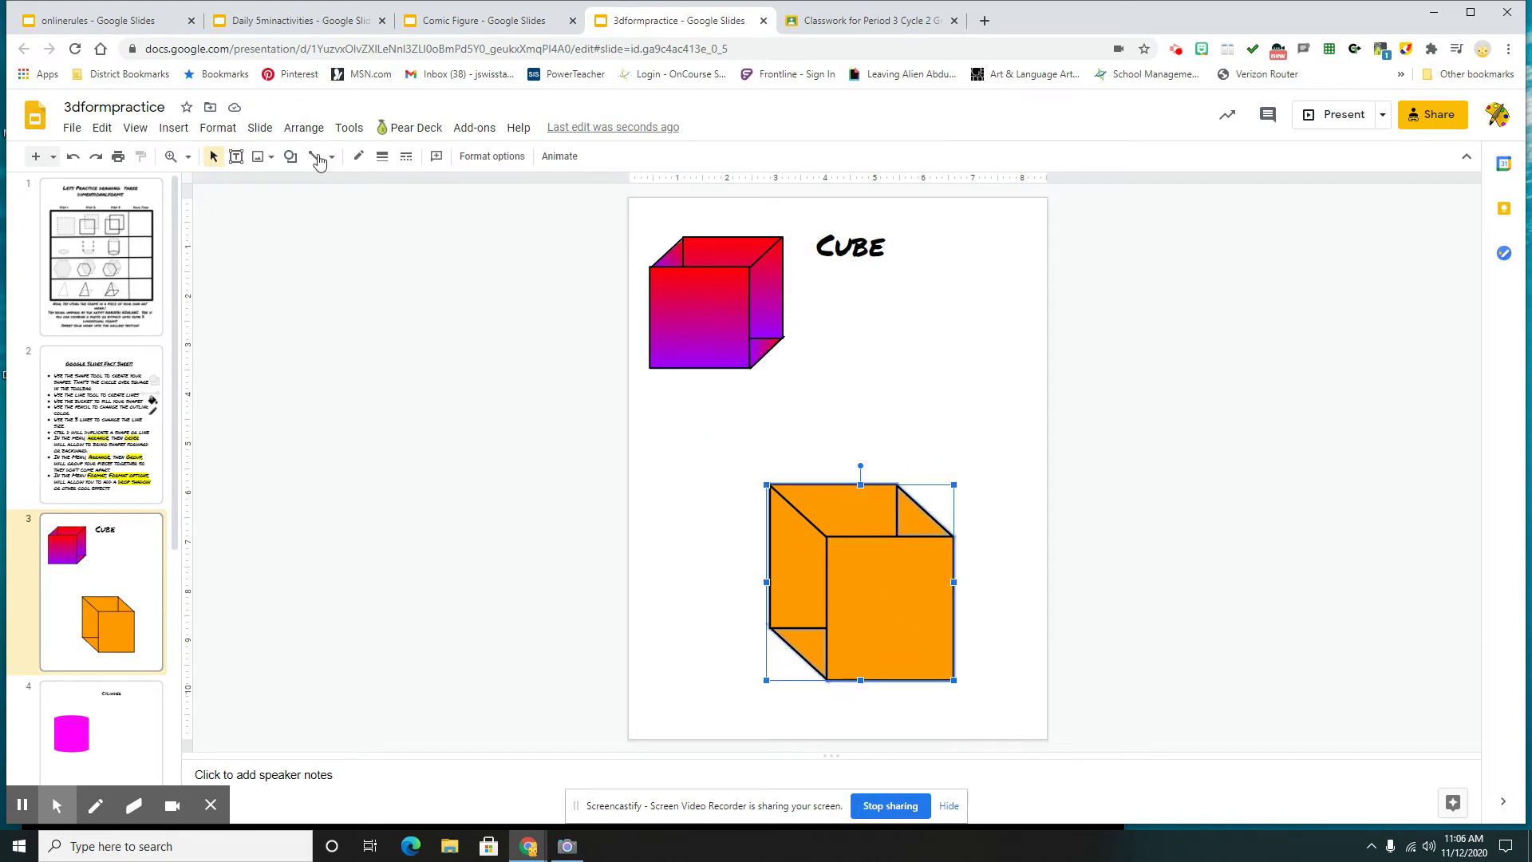
pyautogui.click(303, 127)
pyautogui.click(325, 325)
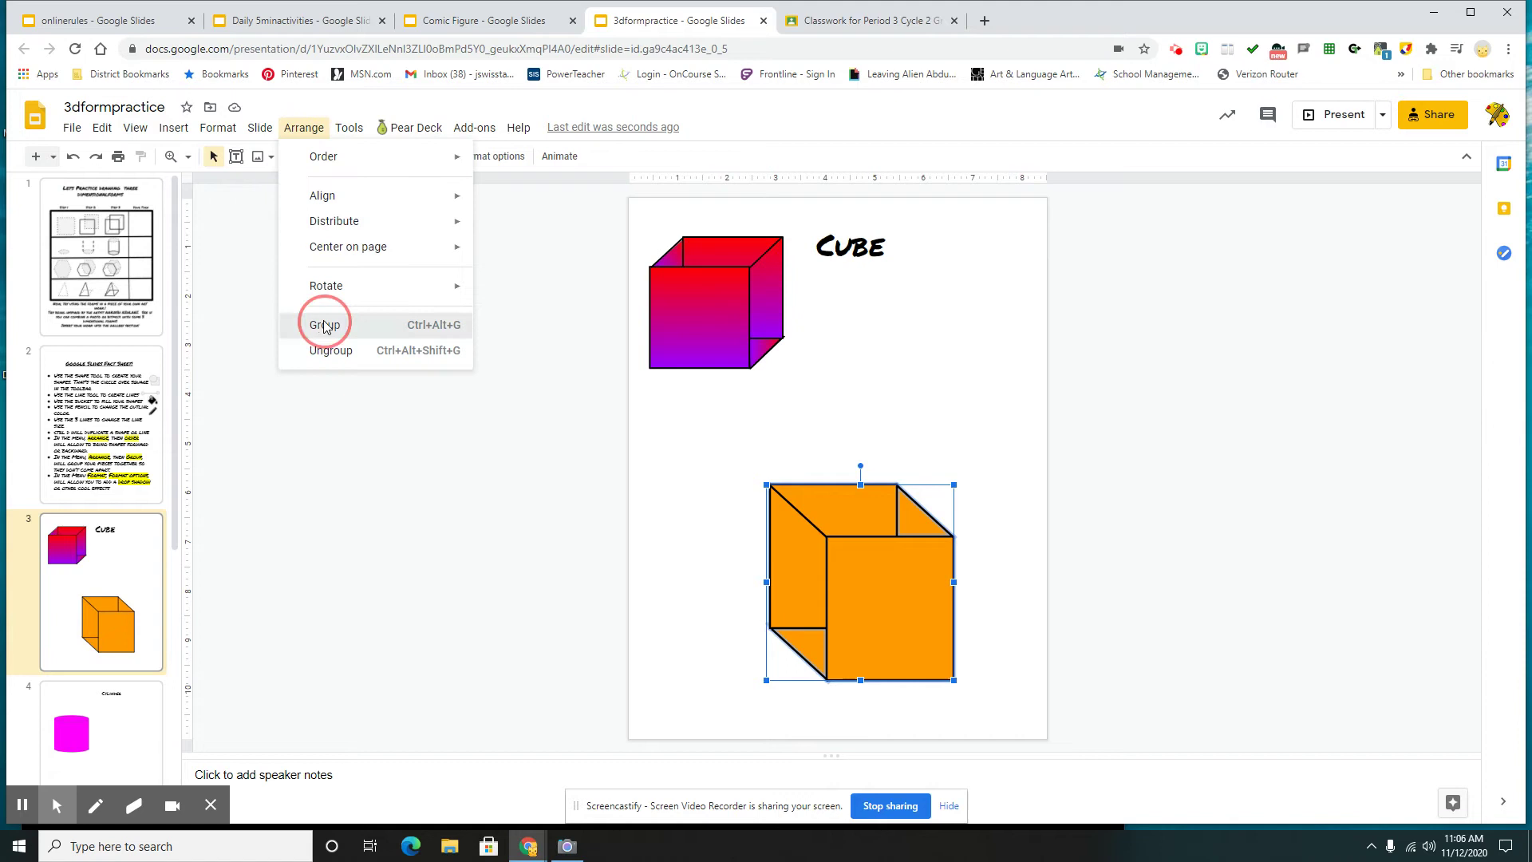
pyautogui.click(716, 483)
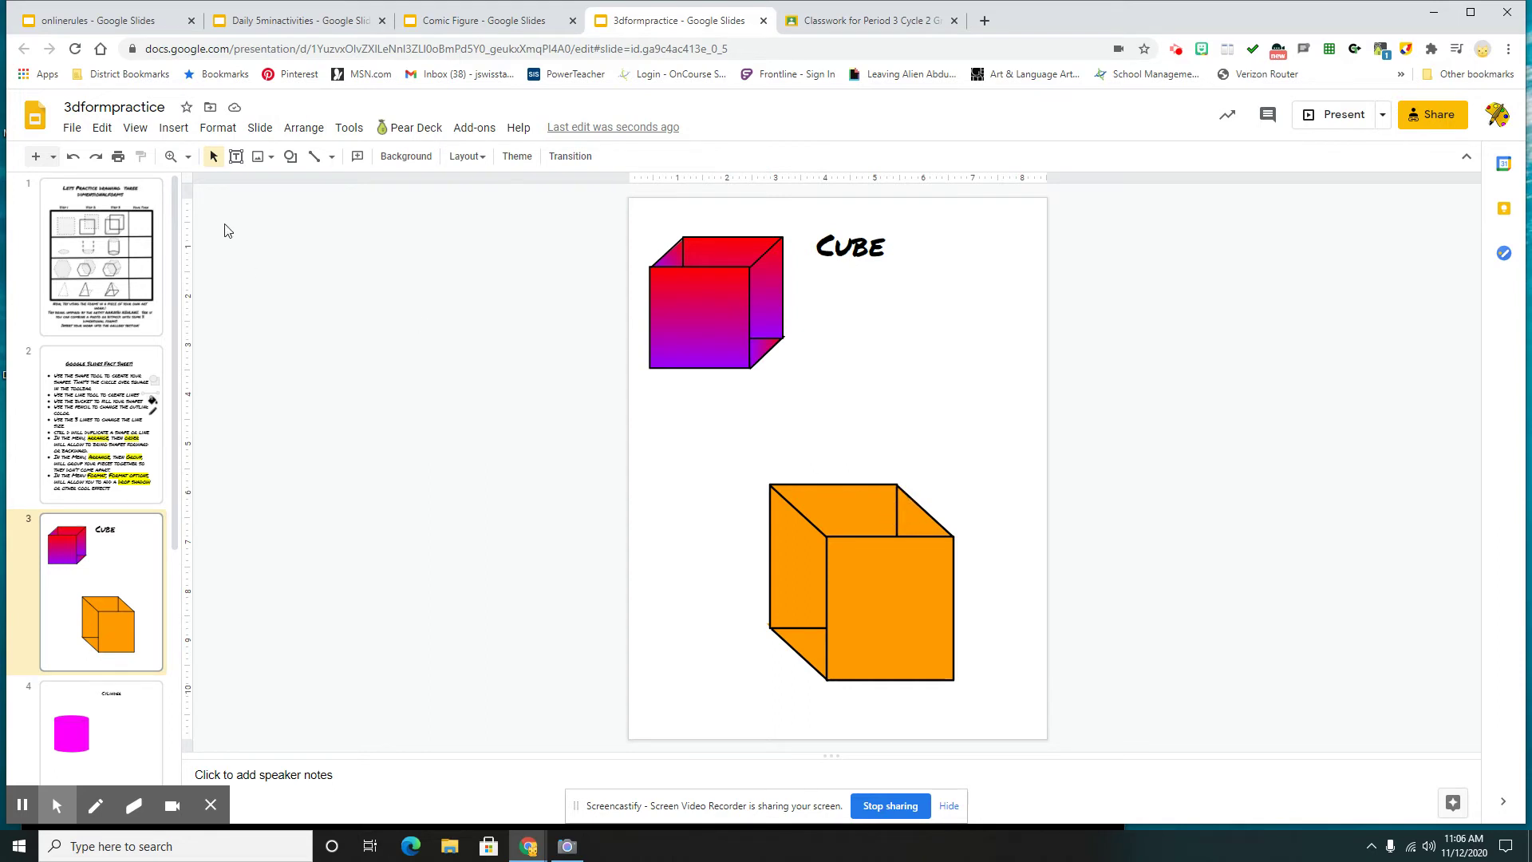
# Draw a 12px orange line and lay it over the cube's stray lower edge
pyautogui.click(315, 159)
pyautogui.moveTo(774, 437); pyautogui.dragTo(881, 440)
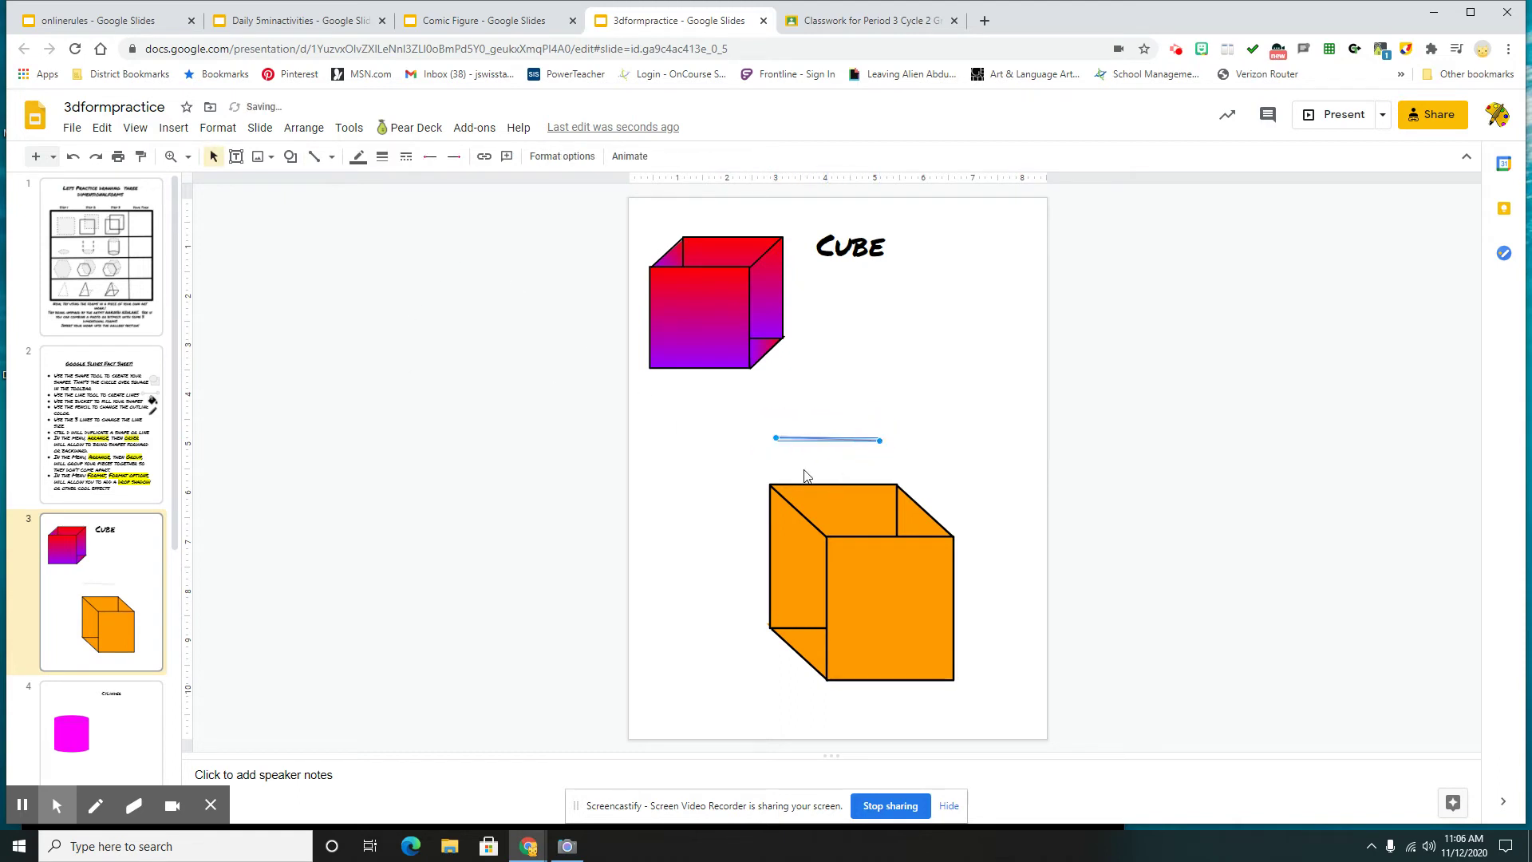
pyautogui.click(73, 157)
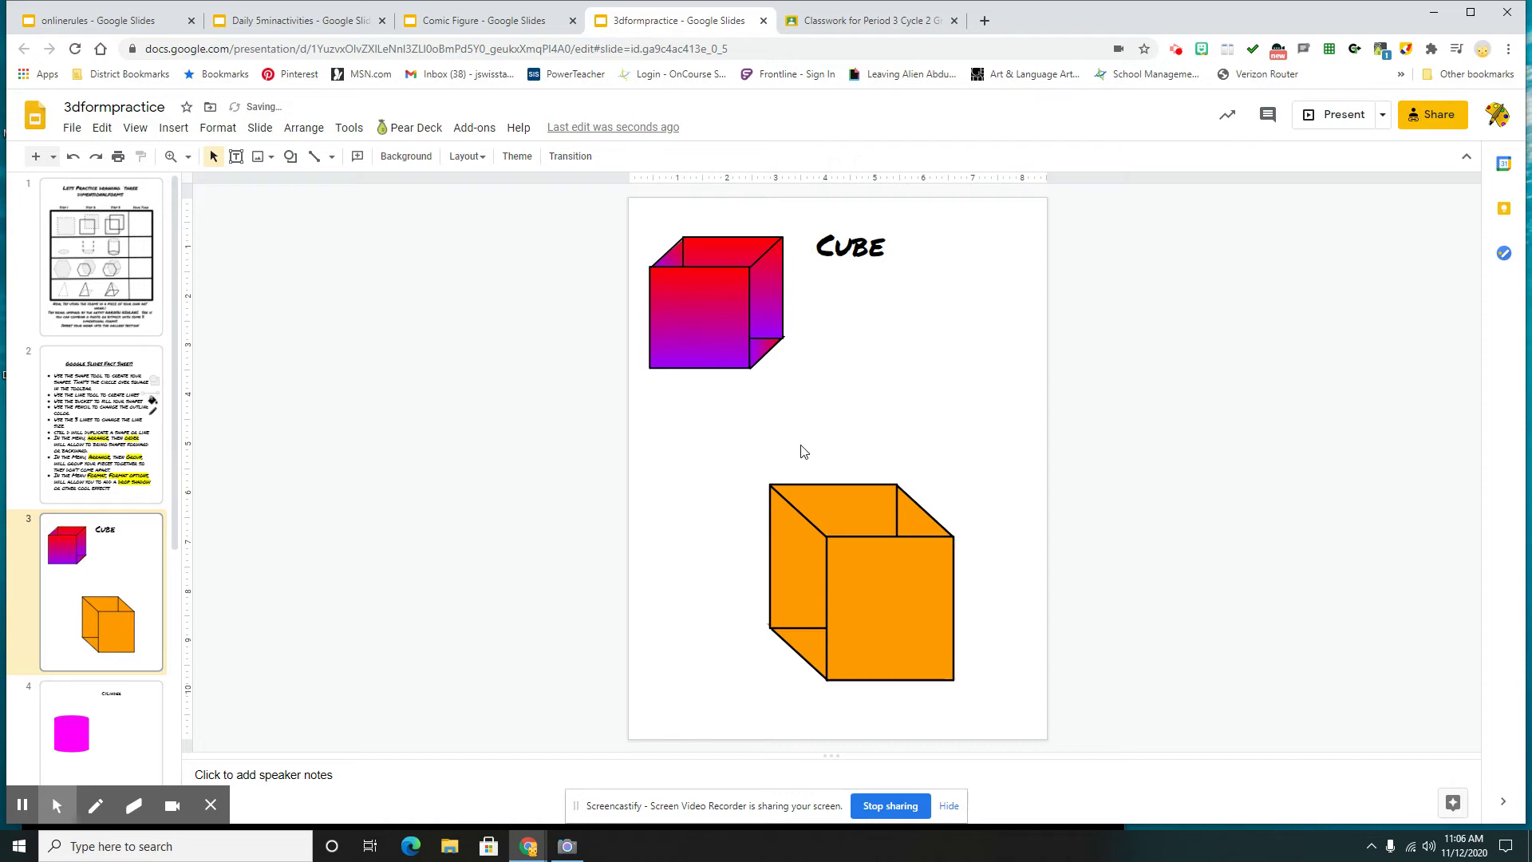
pyautogui.moveTo(748, 435); pyautogui.dragTo(842, 420)
pyautogui.click(314, 156)
pyautogui.moveTo(751, 446); pyautogui.dragTo(842, 446)
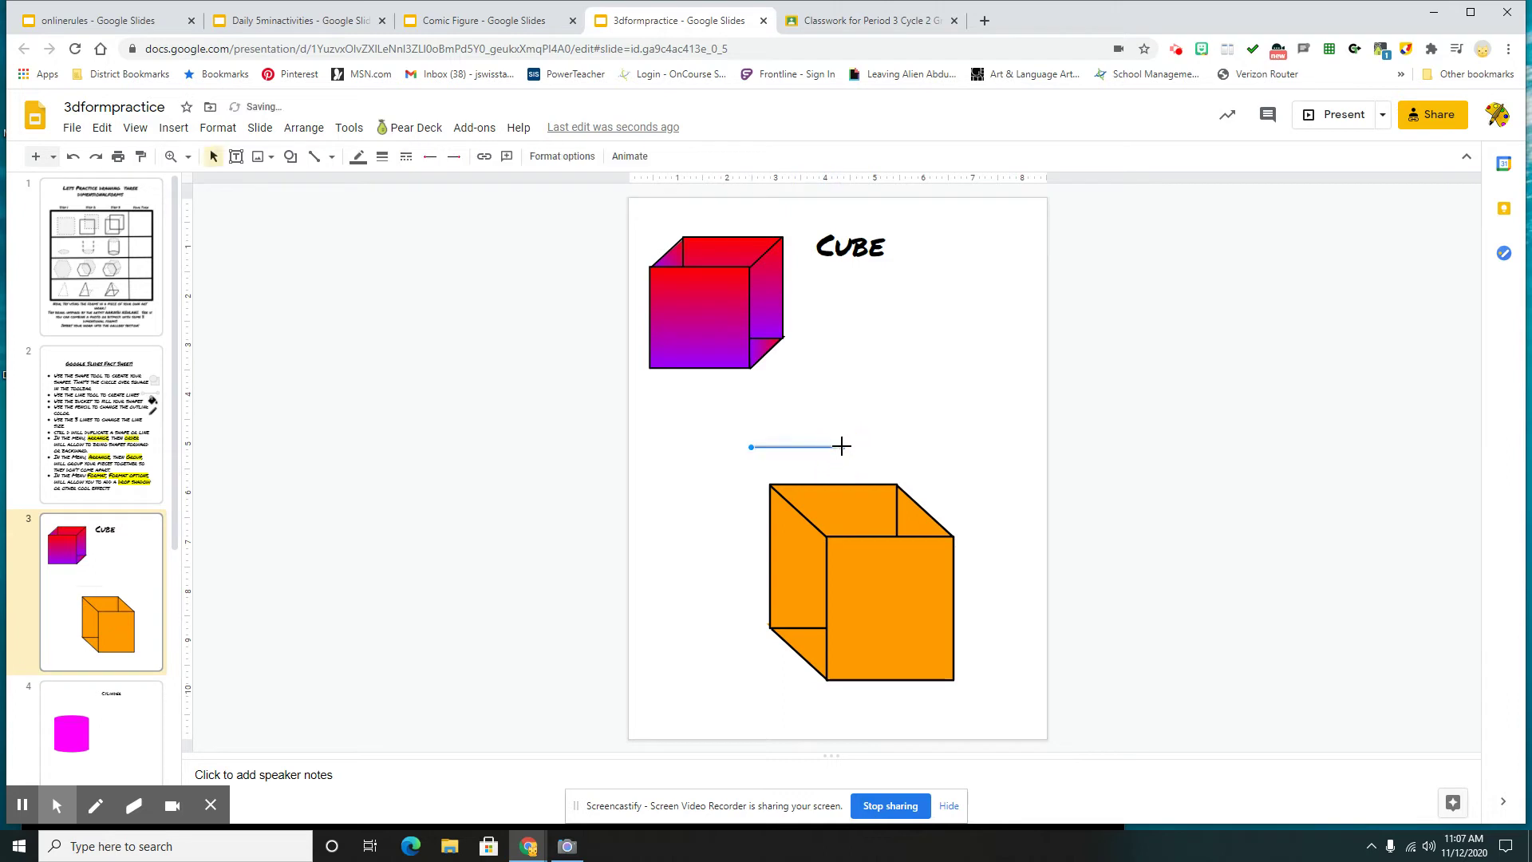
pyautogui.click(382, 156)
pyautogui.click(409, 313)
pyautogui.click(365, 160)
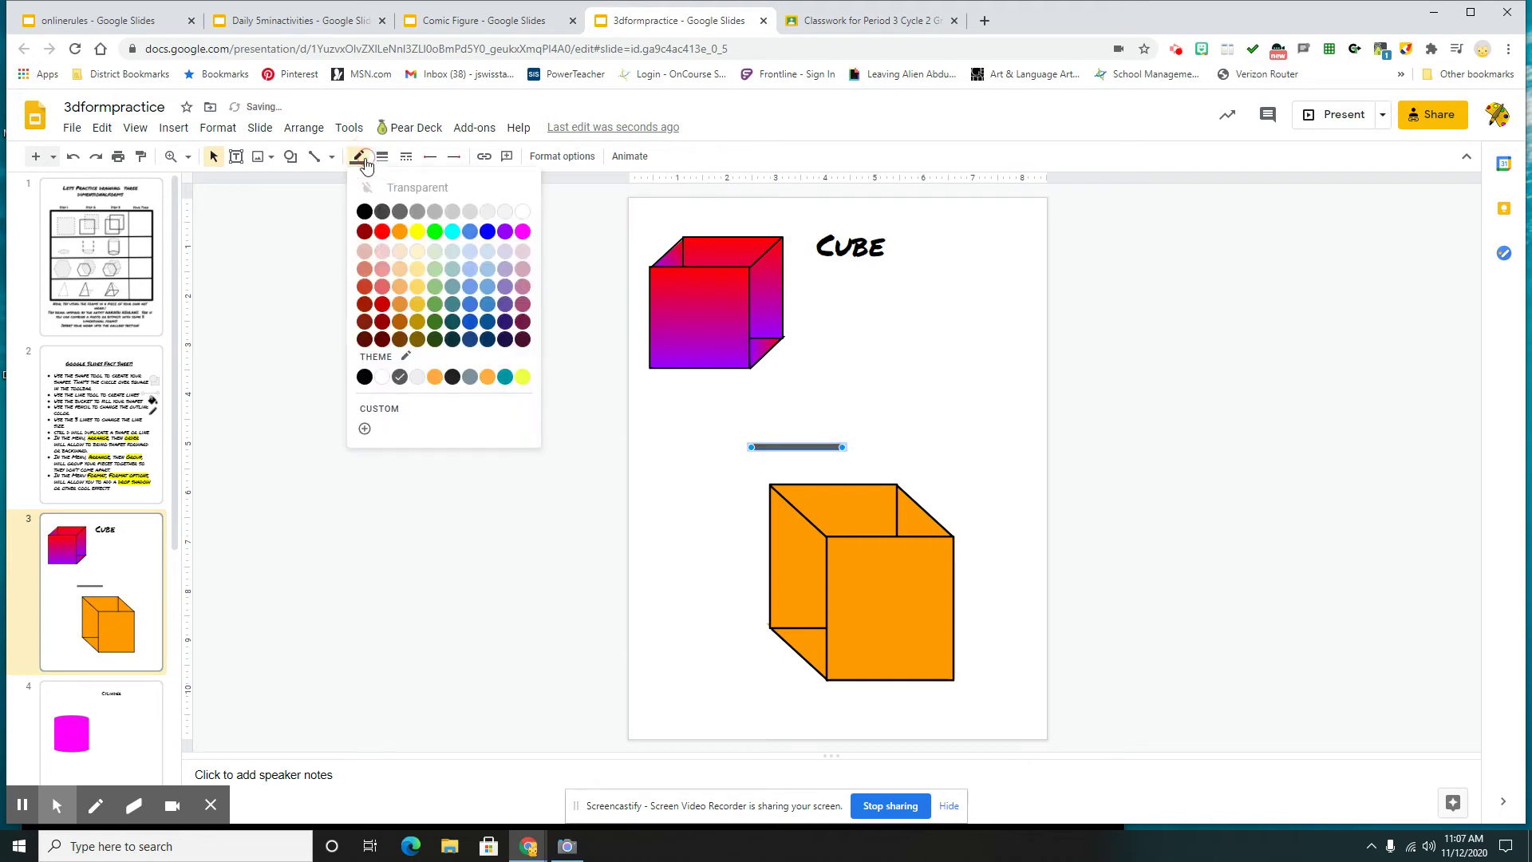
pyautogui.click(399, 235)
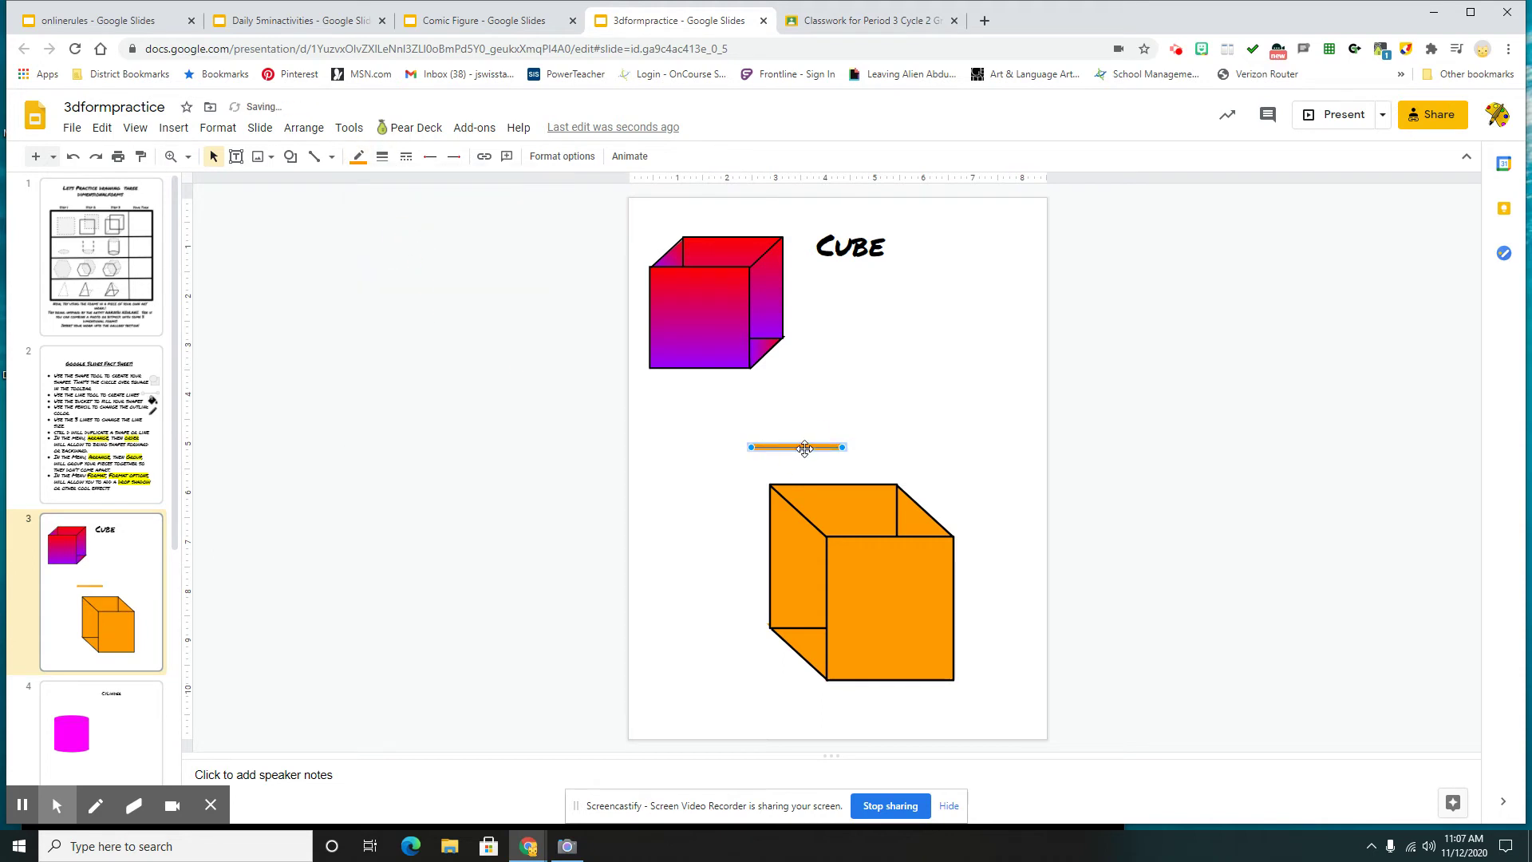
pyautogui.moveTo(805, 449); pyautogui.dragTo(825, 629)
pyautogui.click(990, 431)
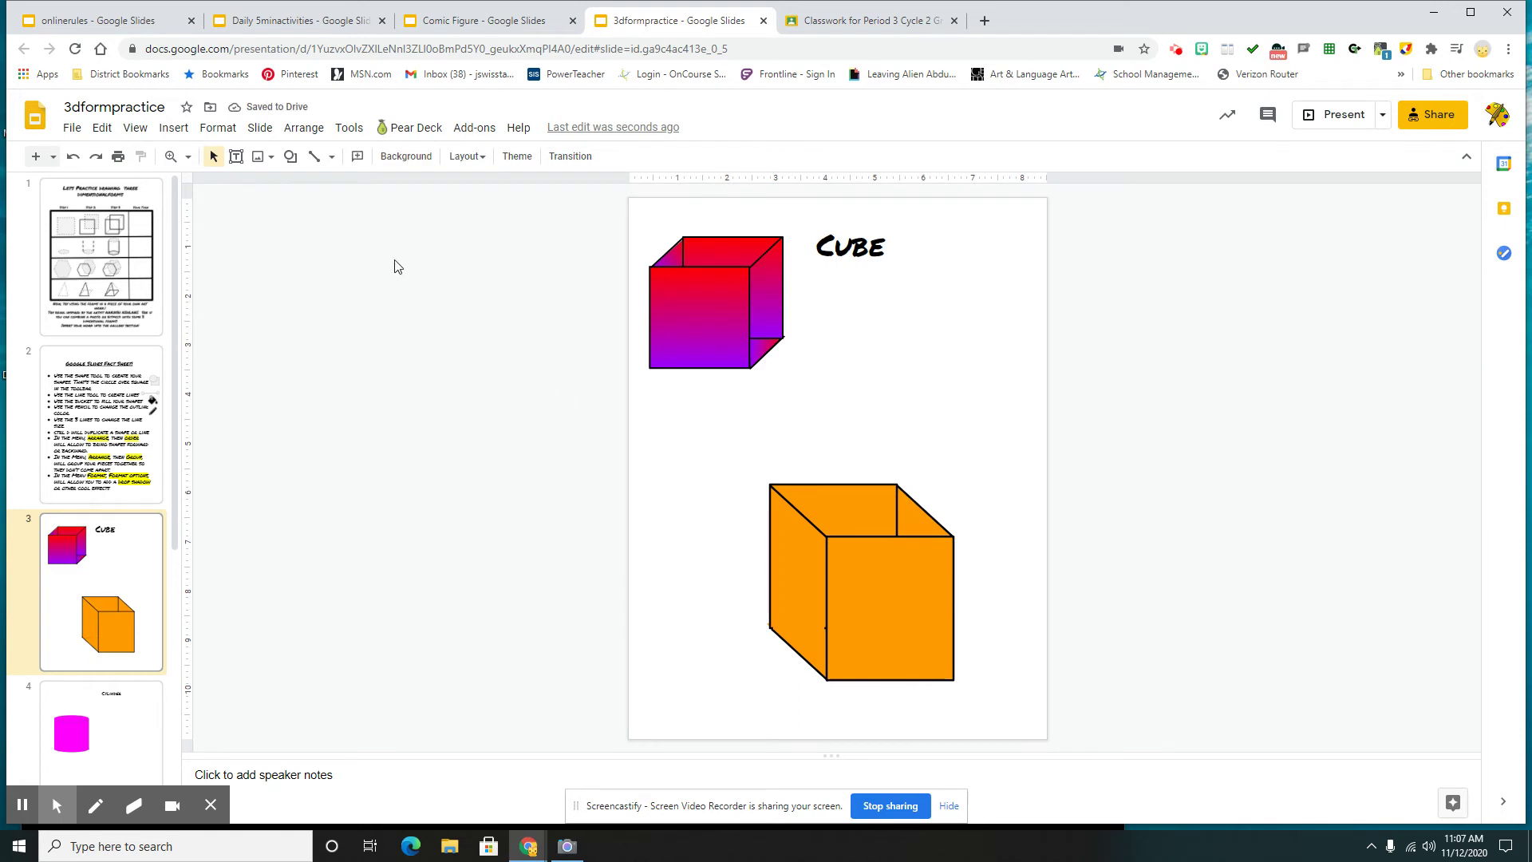
# Regroup all the orange cube pieces, then go to slide 4, the Cylinder slide
pyautogui.click(212, 157)
pyautogui.moveTo(706, 436); pyautogui.dragTo(989, 718)
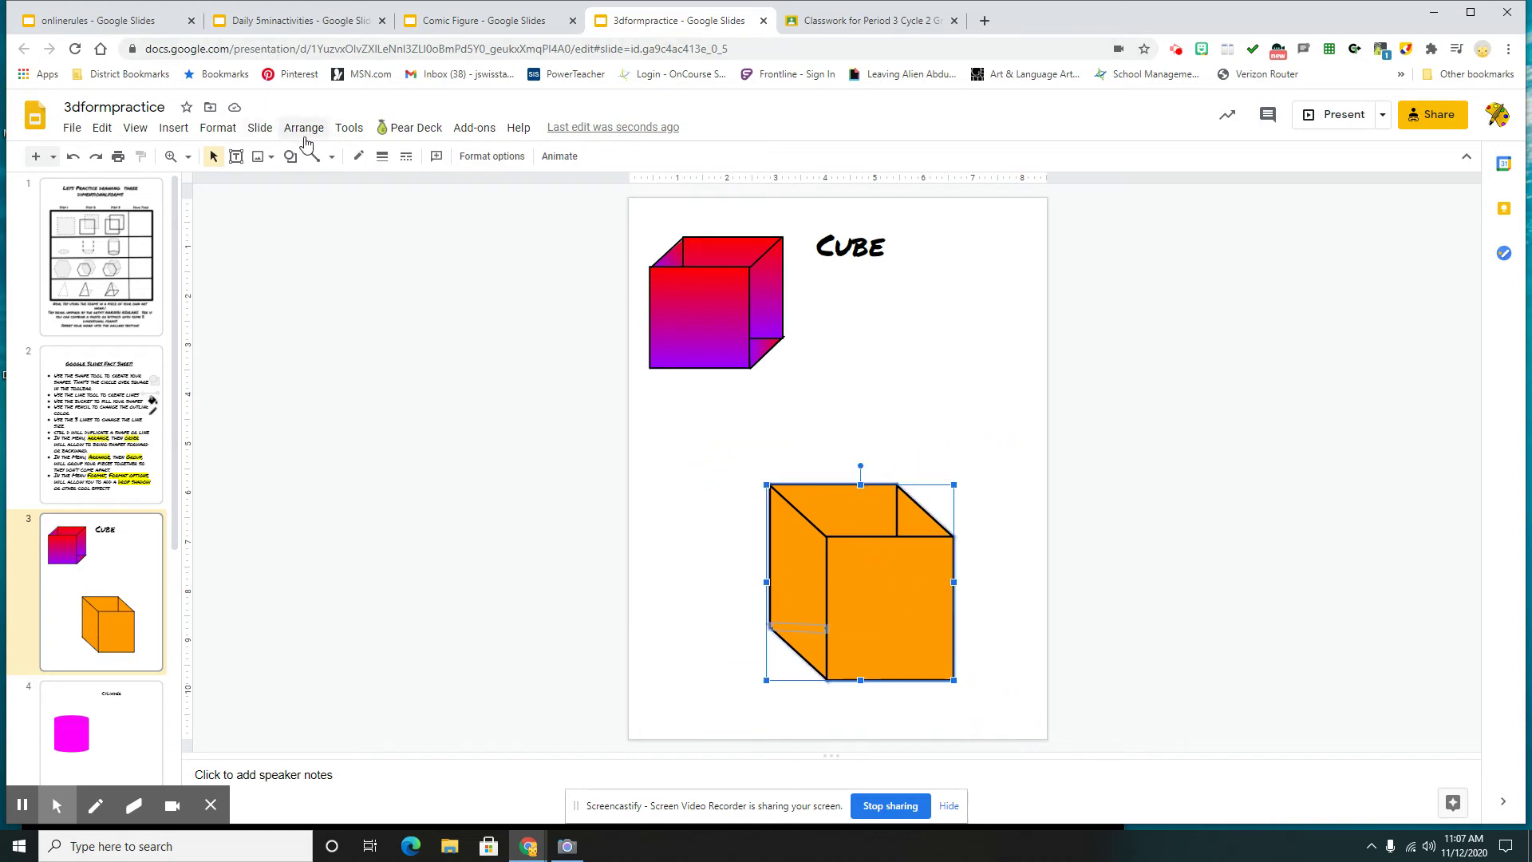
pyautogui.click(303, 127)
pyautogui.click(322, 325)
pyautogui.click(690, 480)
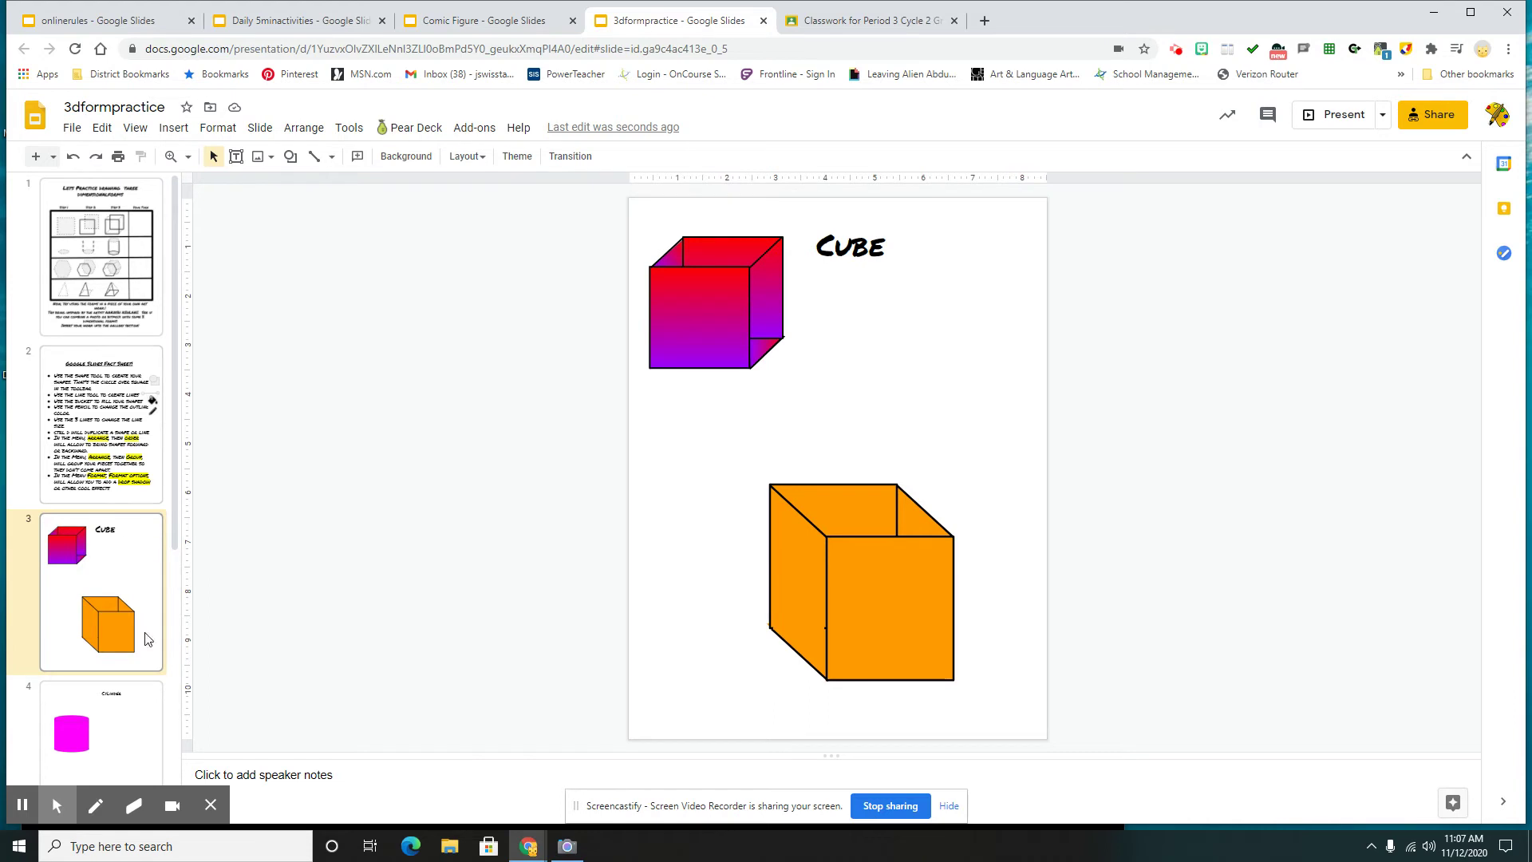
pyautogui.click(102, 750)
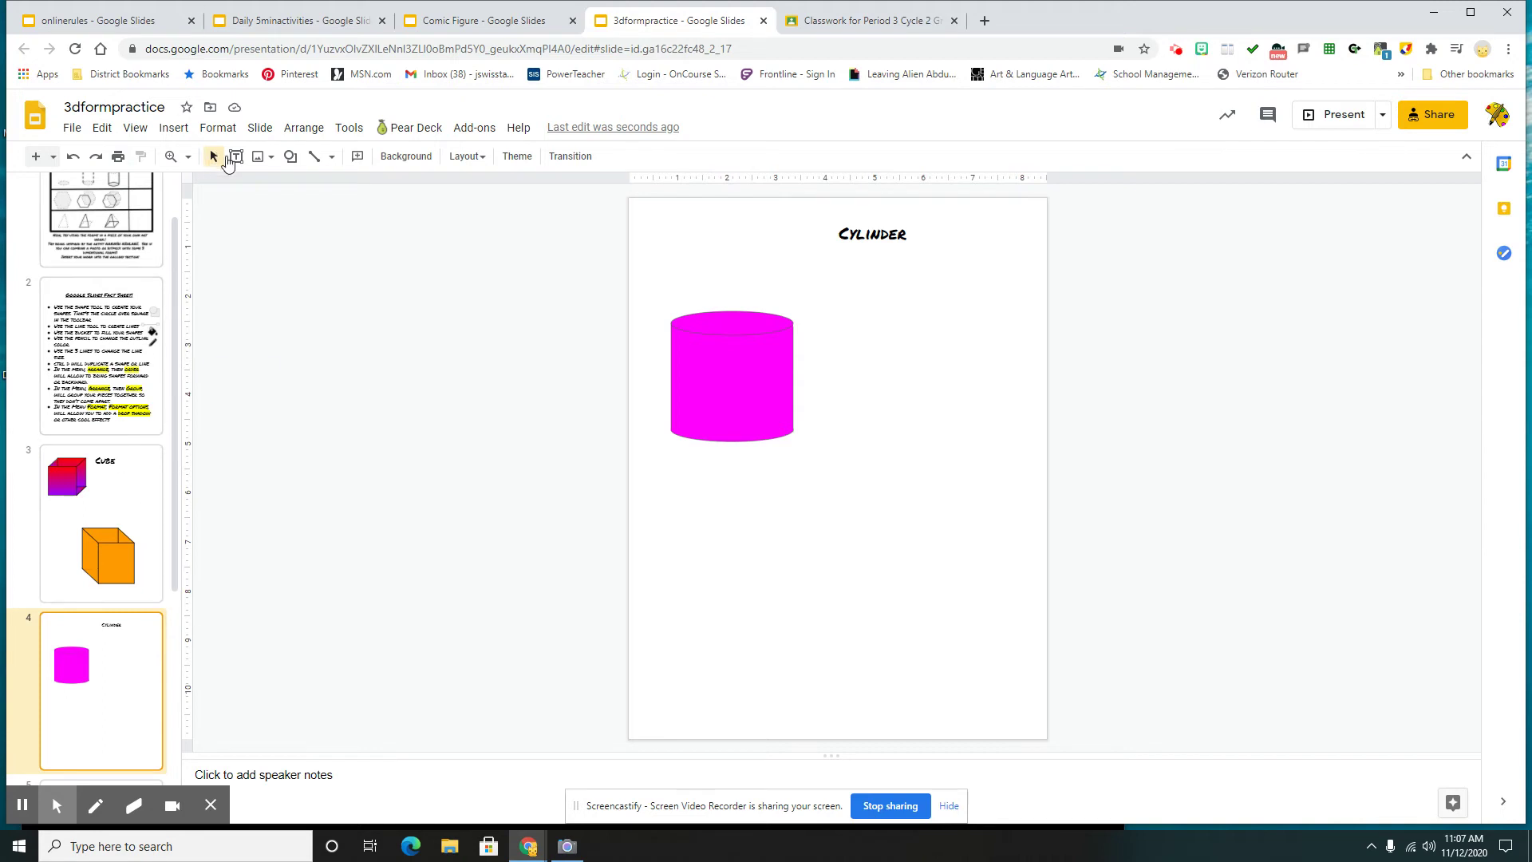
# Draw an ellipse near the slide bottom and duplicate it upward as the cylinder top
pyautogui.click(291, 157)
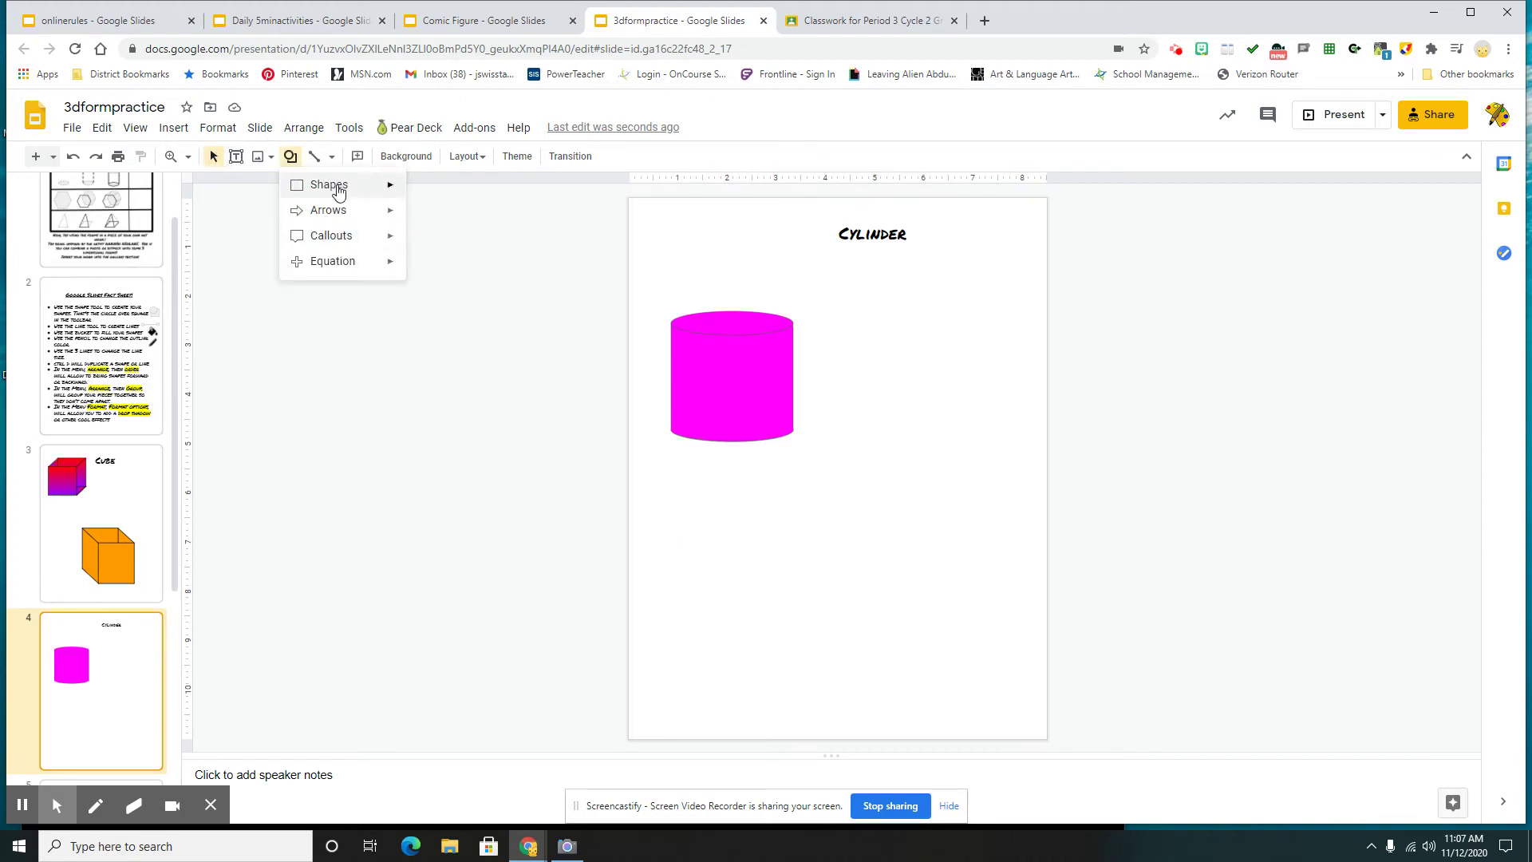
pyautogui.moveTo(343, 185)
pyautogui.click(419, 229)
pyautogui.moveTo(837, 646); pyautogui.dragTo(978, 675)
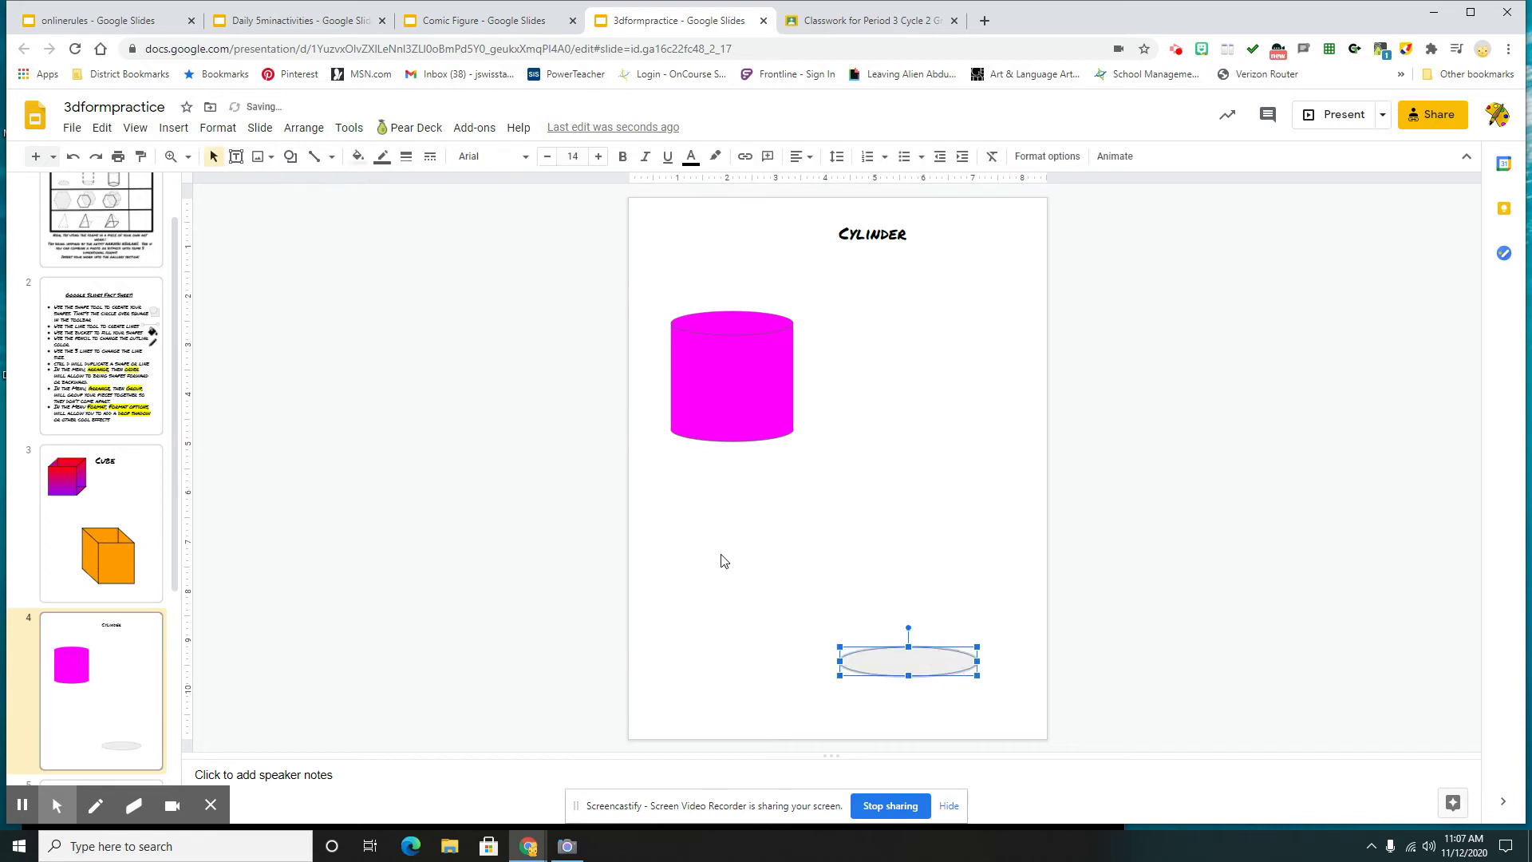
pyautogui.hotkey('ctrl', 'd')
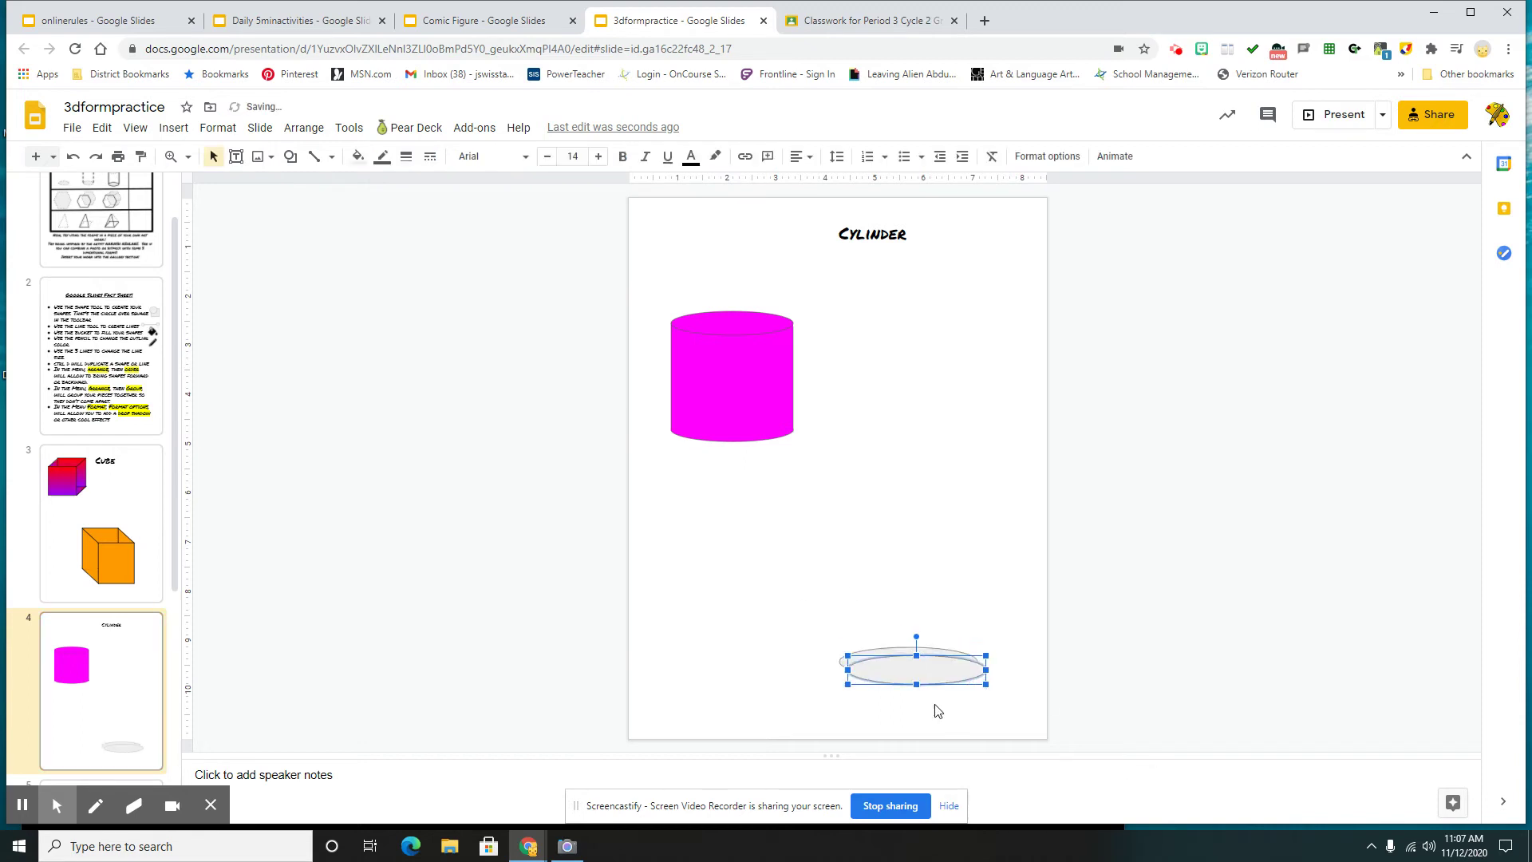
pyautogui.moveTo(905, 665); pyautogui.dragTo(910, 489)
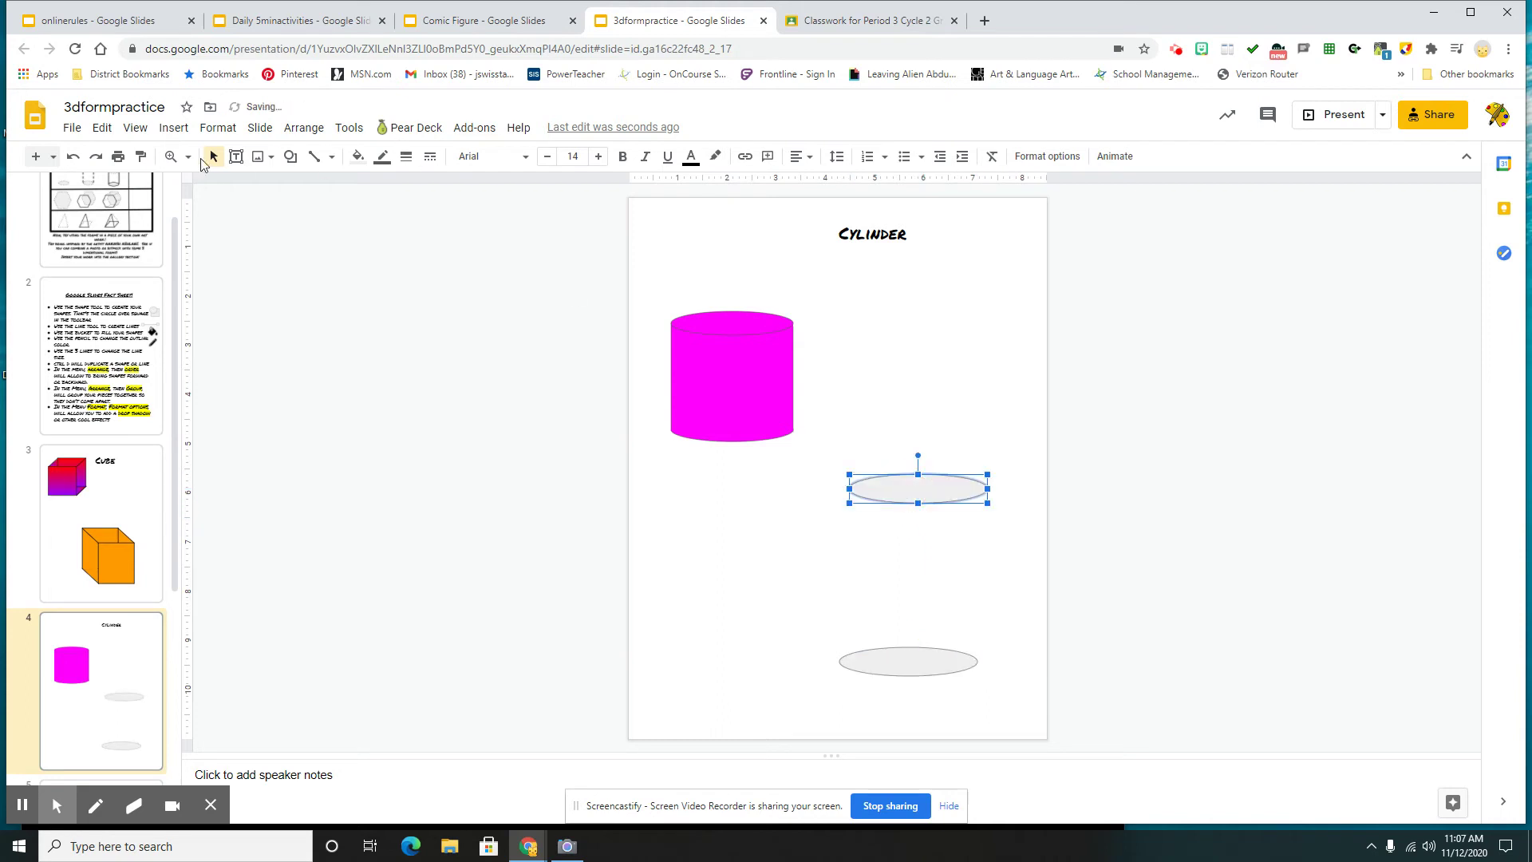
# Add vertical side lines at both ellipse edges and align the top ellipse onto them
pyautogui.click(313, 158)
pyautogui.moveTo(840, 662); pyautogui.dragTo(839, 509)
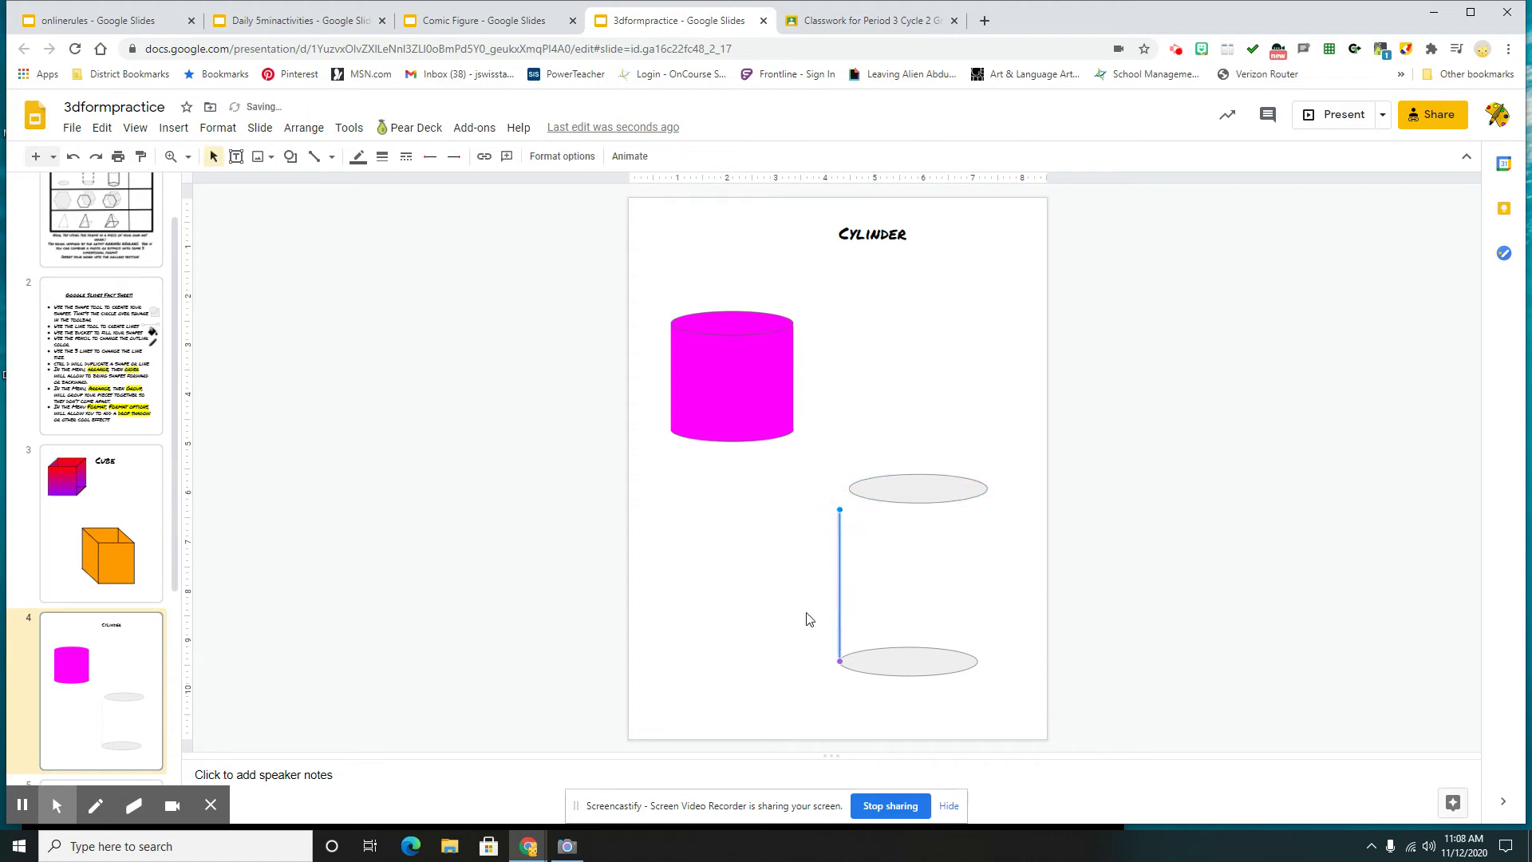
pyautogui.press('Right')
pyautogui.press('Down')
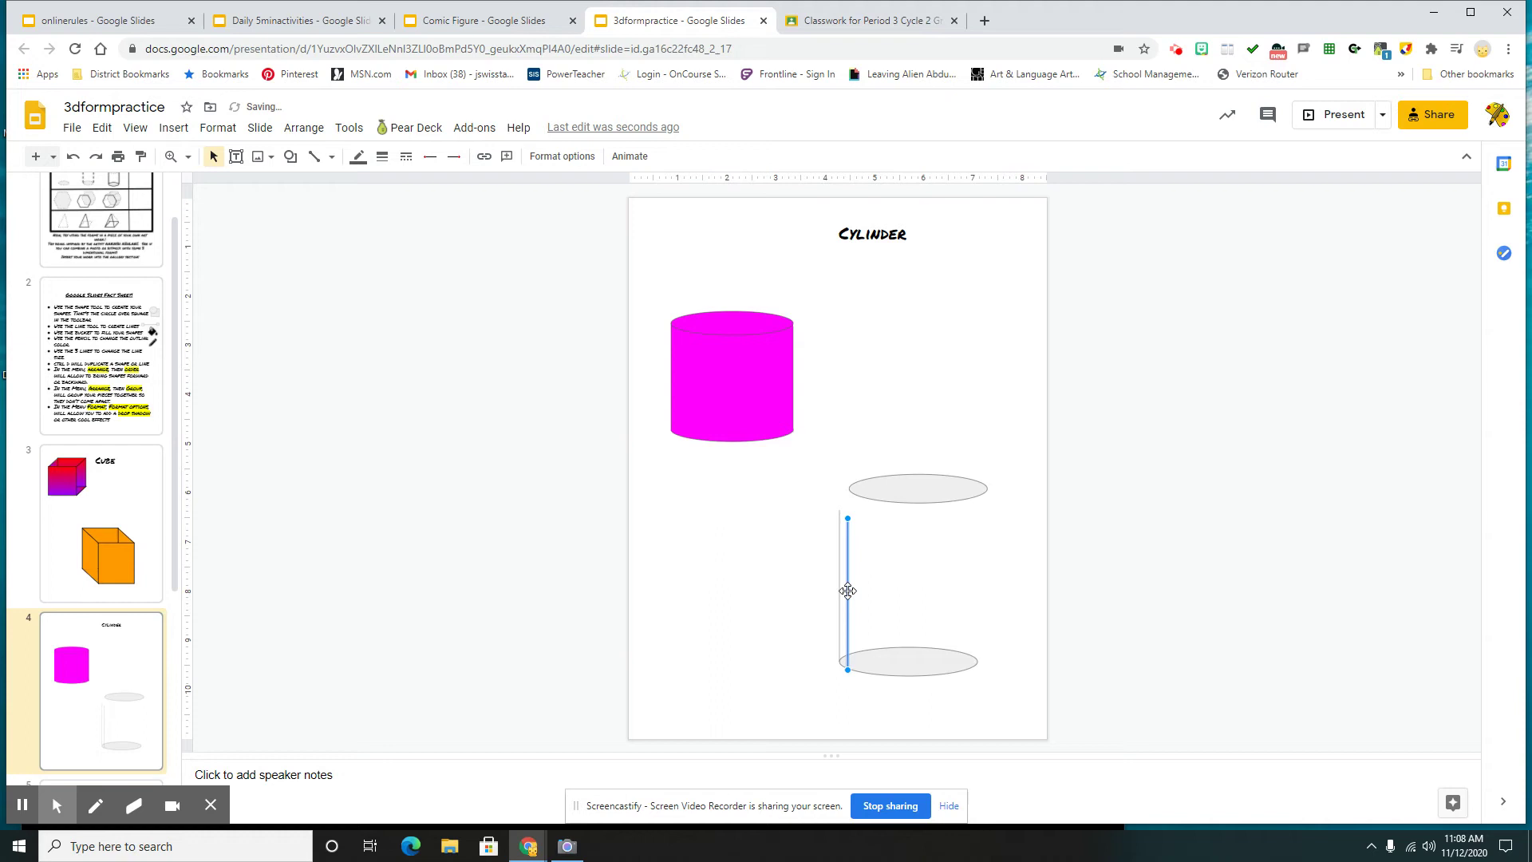
pyautogui.moveTo(847, 591); pyautogui.dragTo(977, 588)
pyautogui.moveTo(910, 487); pyautogui.dragTo(902, 515)
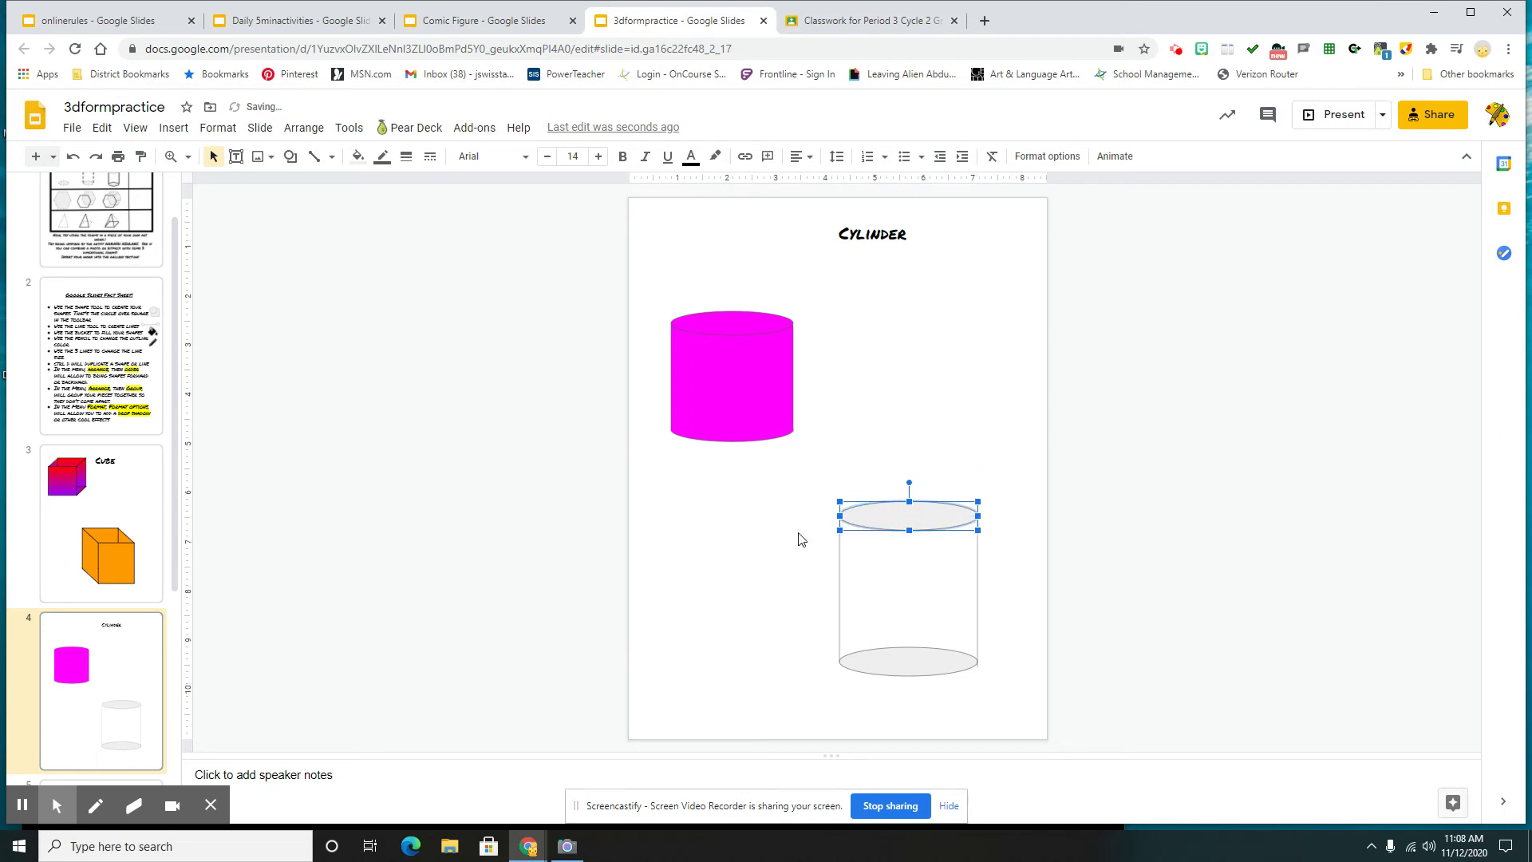
pyautogui.click(803, 545)
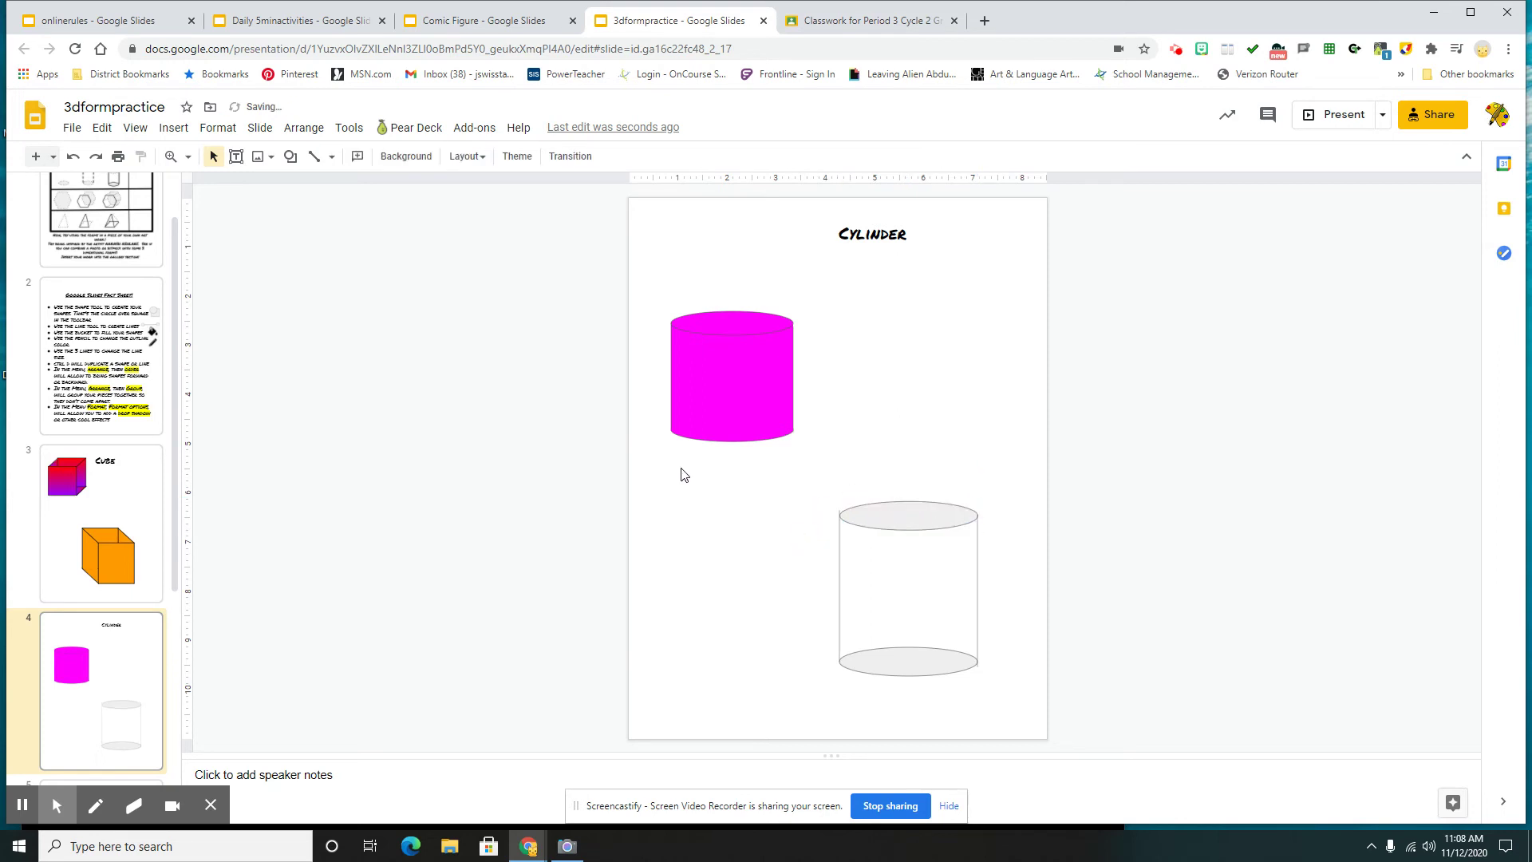
# Draw a rectangle over the gray cylinder's body, make its border transparent, and send it to the back
pyautogui.click(290, 156)
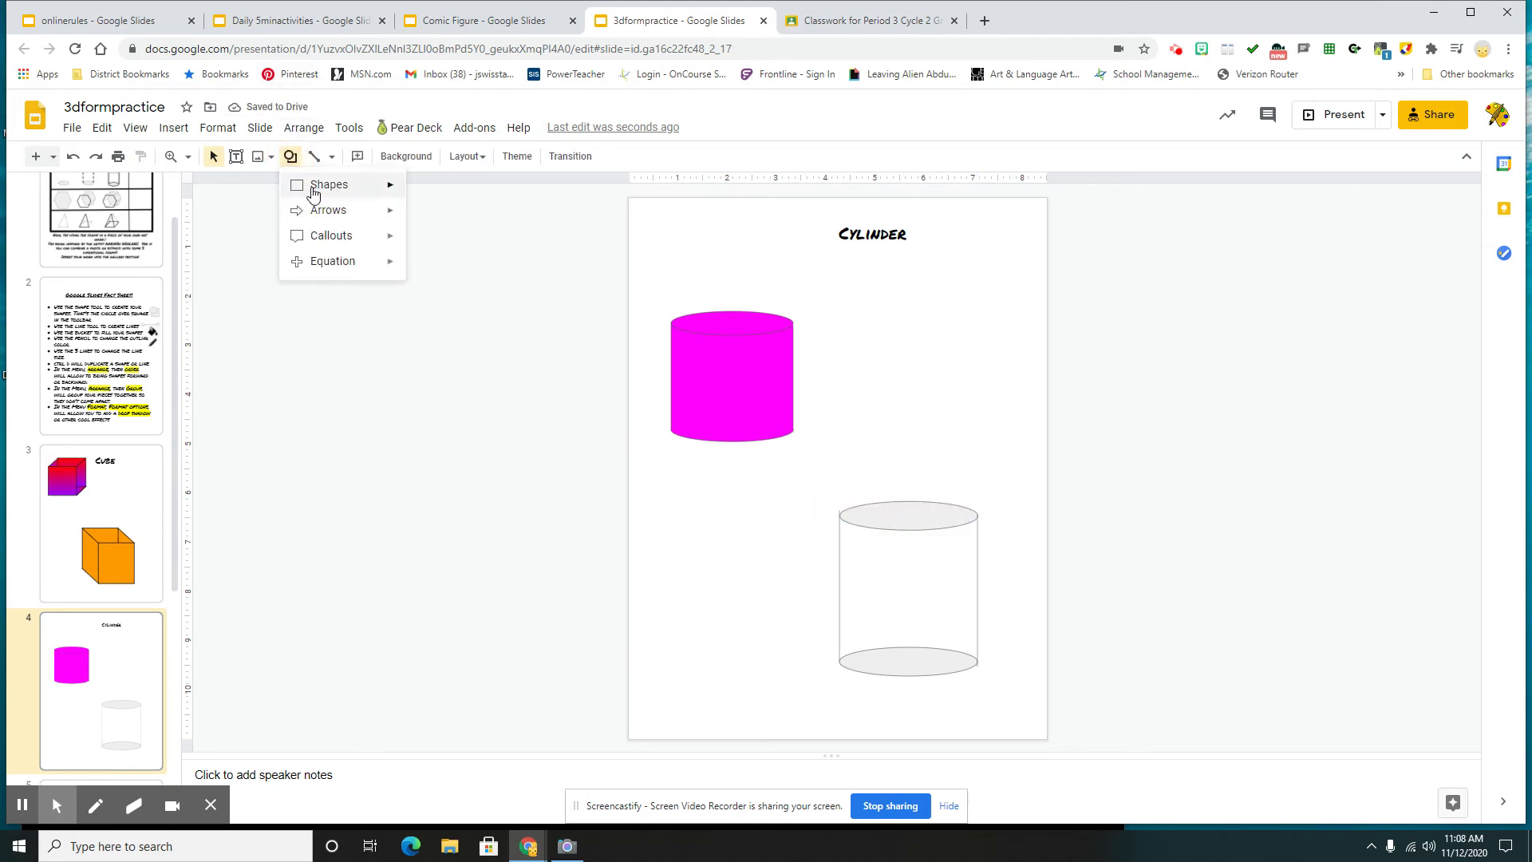
pyautogui.moveTo(313, 192)
pyautogui.click(415, 191)
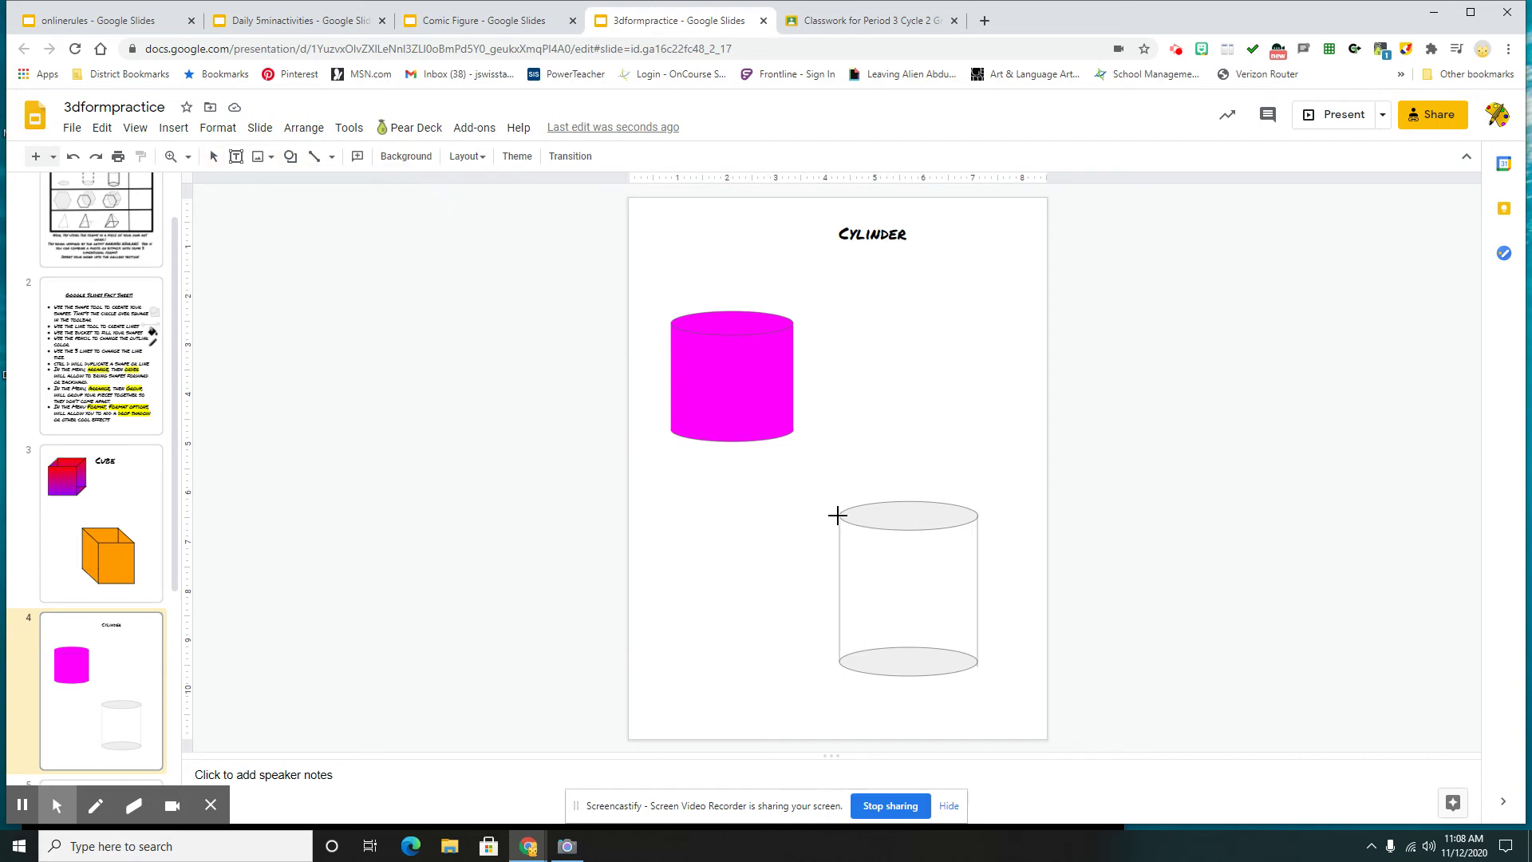
pyautogui.moveTo(839, 517); pyautogui.dragTo(975, 665)
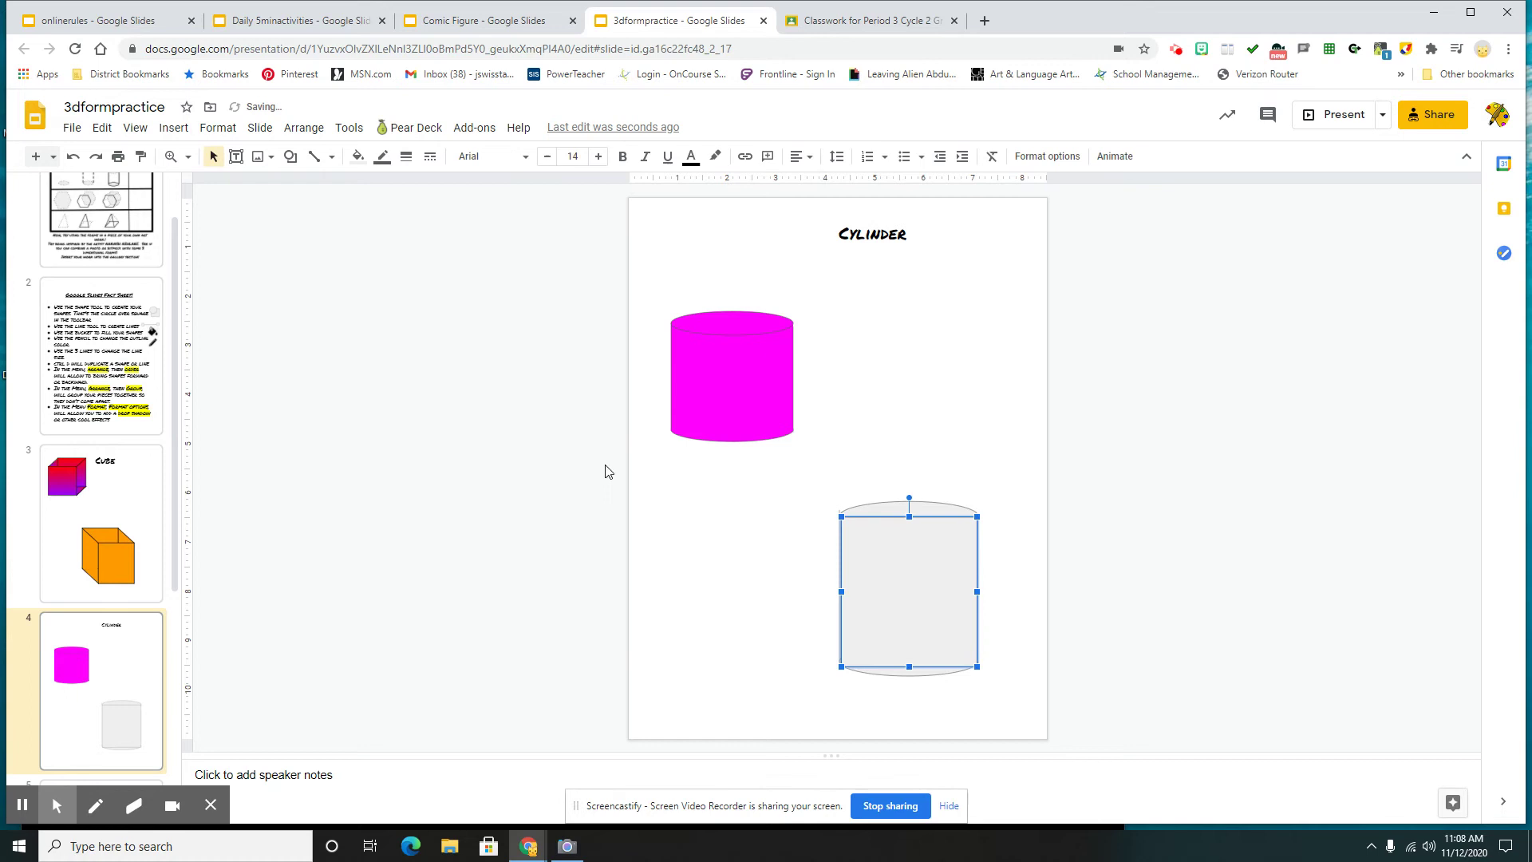
pyautogui.click(384, 158)
pyautogui.click(426, 191)
pyautogui.click(305, 129)
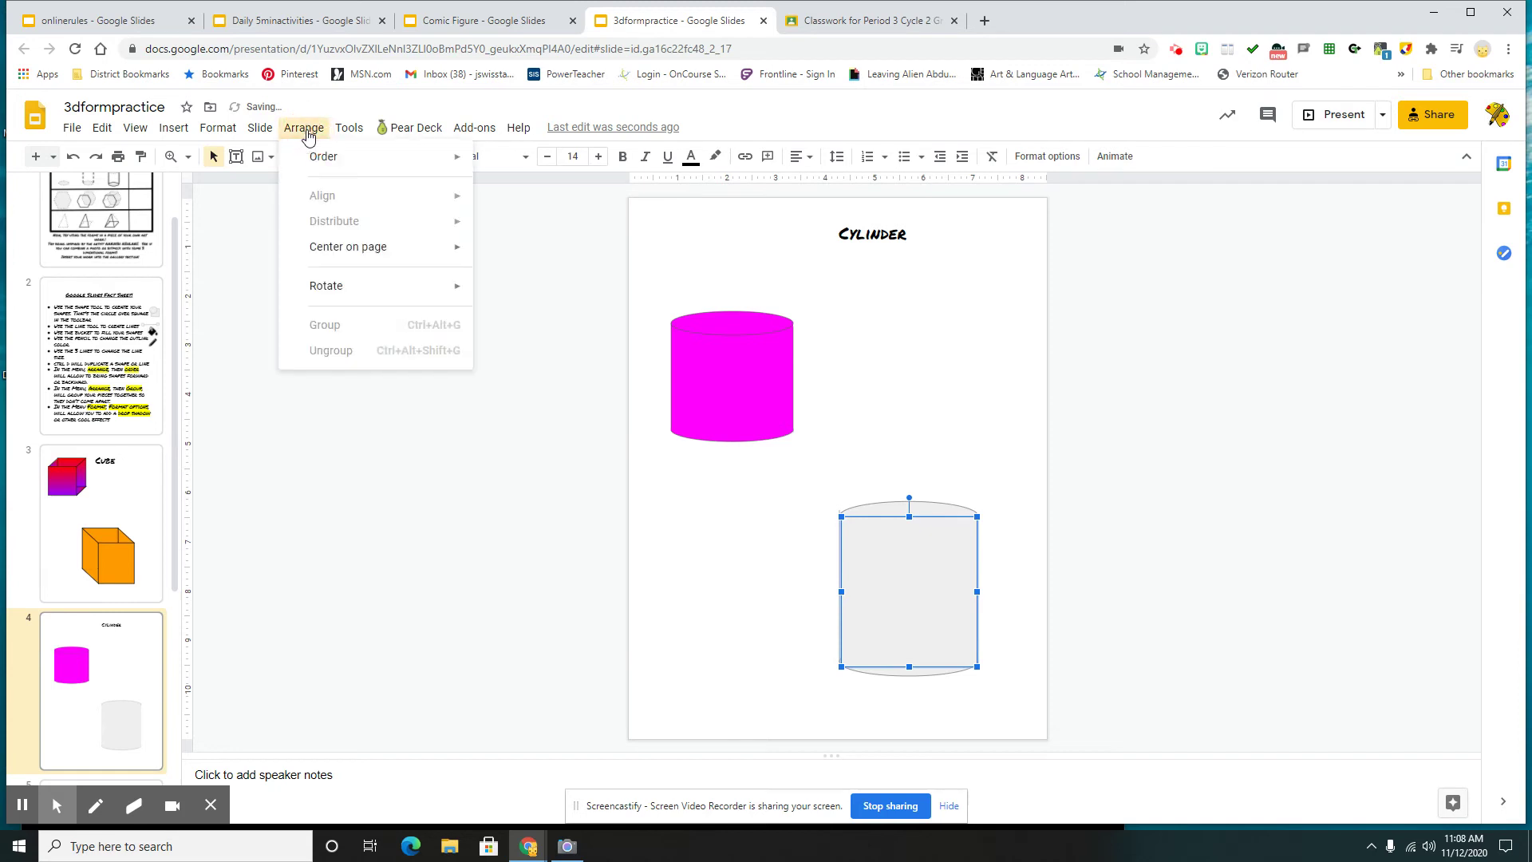
pyautogui.moveTo(320, 159)
pyautogui.click(522, 239)
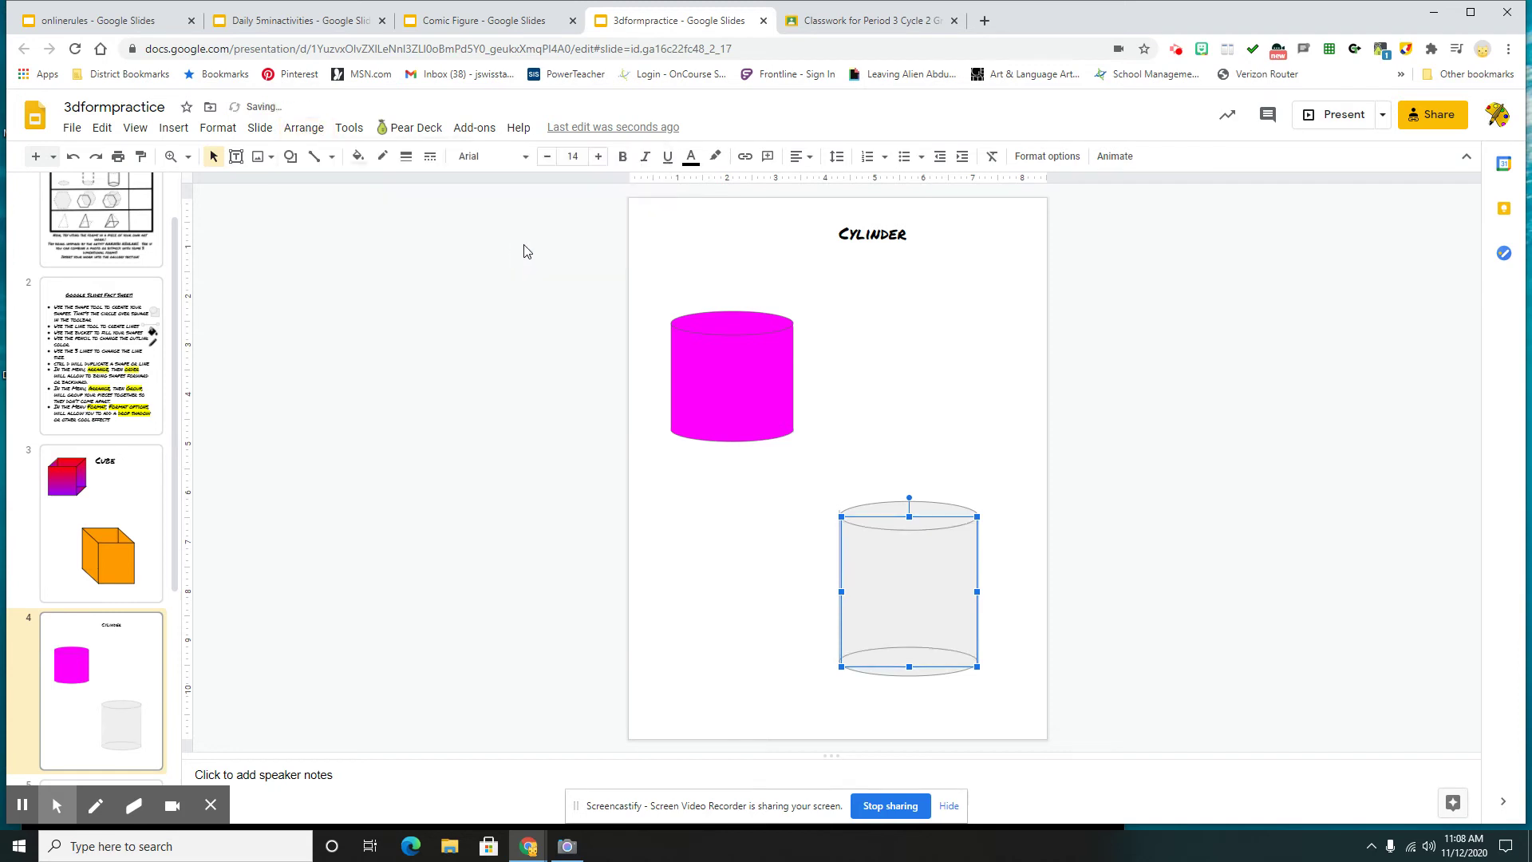
# Send the cylinder's bottom ellipse behind the new body rectangle
pyautogui.click(751, 530)
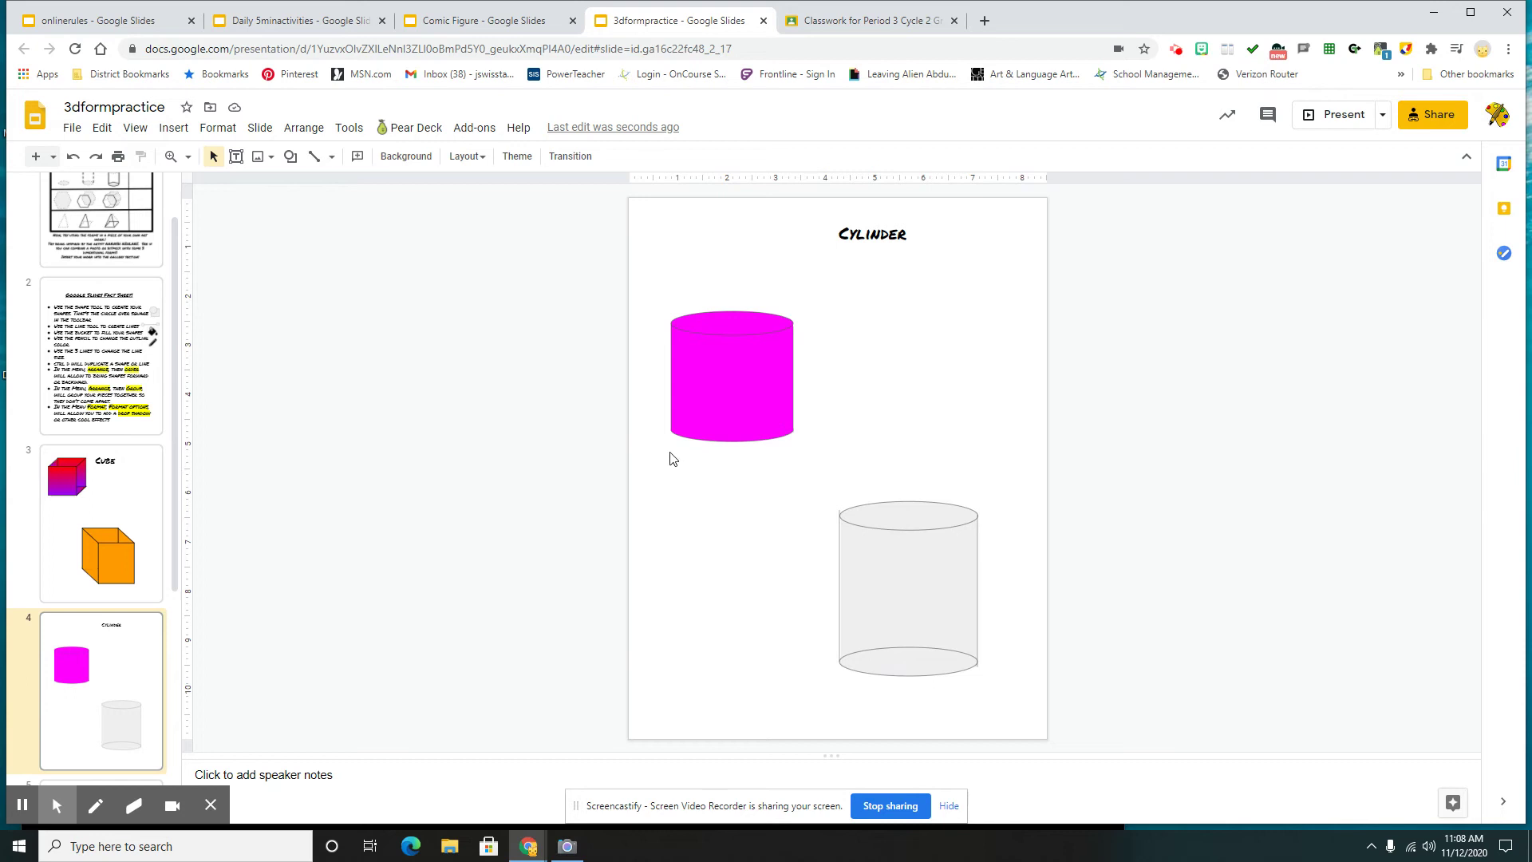
pyautogui.click(914, 669)
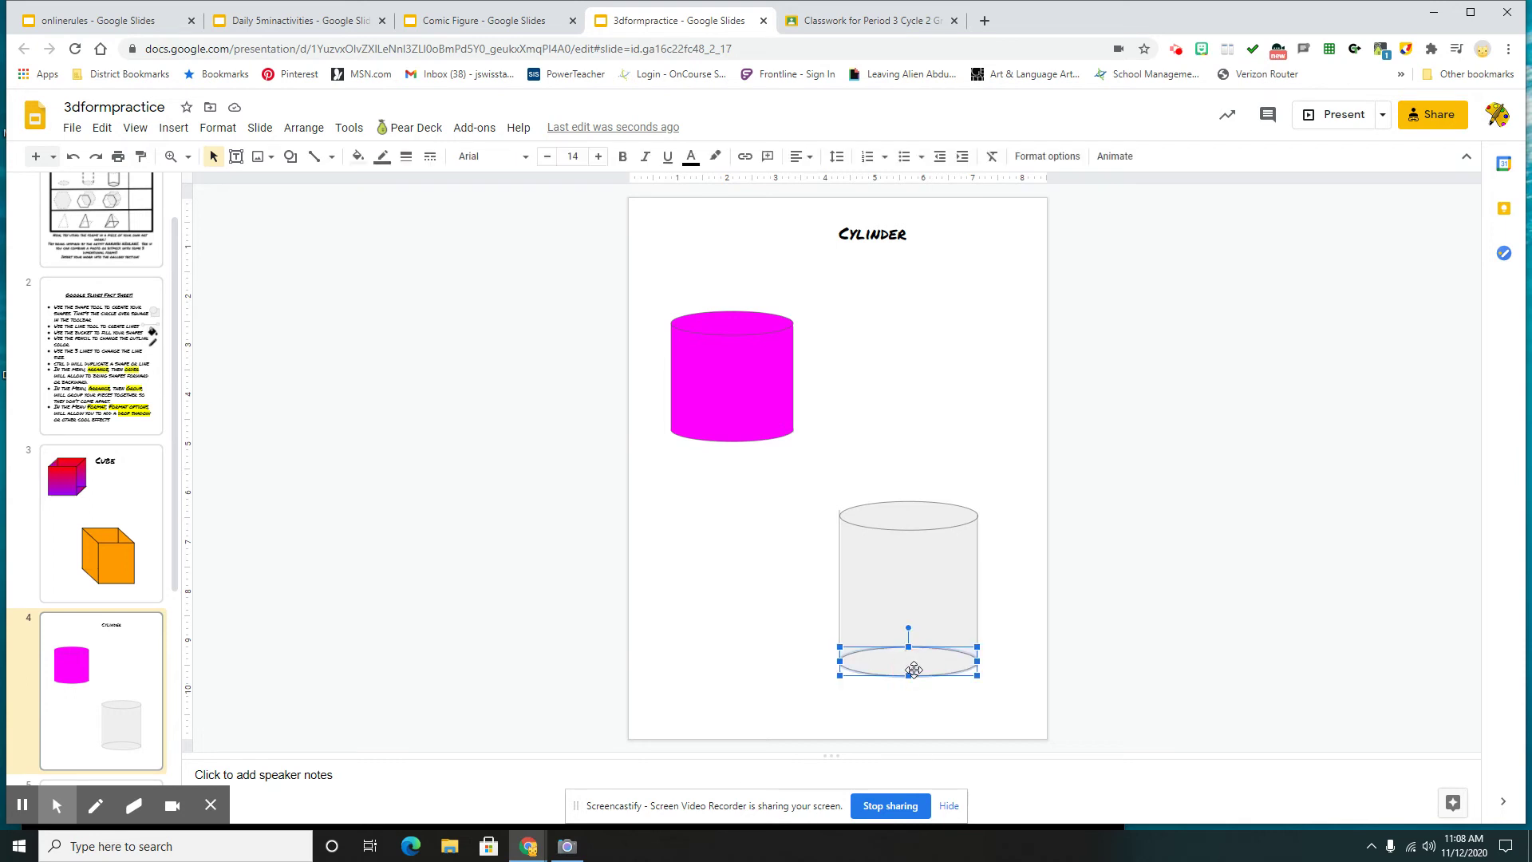
pyautogui.click(318, 129)
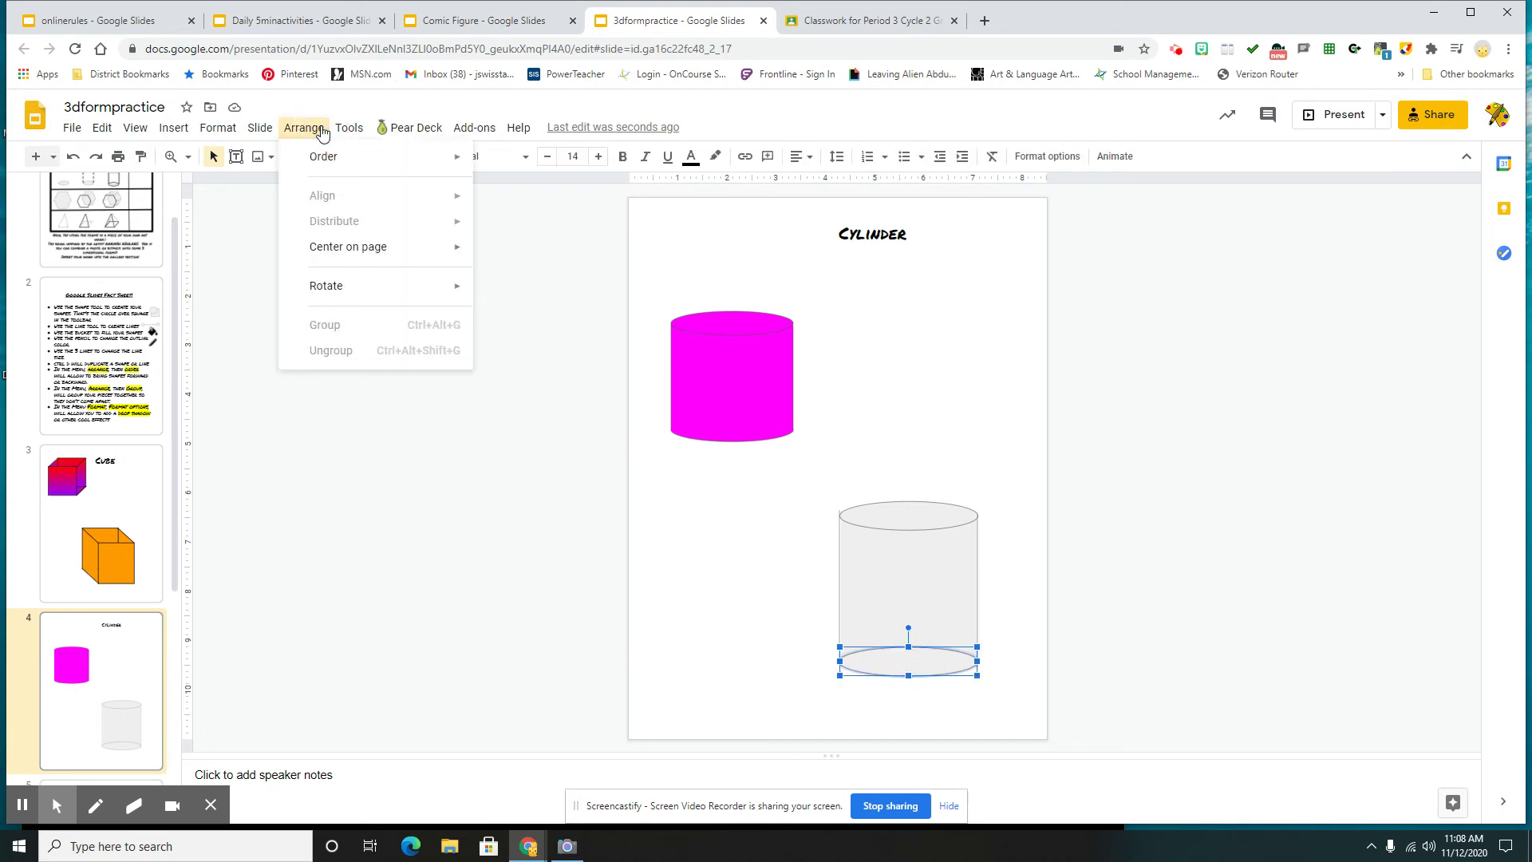
pyautogui.moveTo(324, 158)
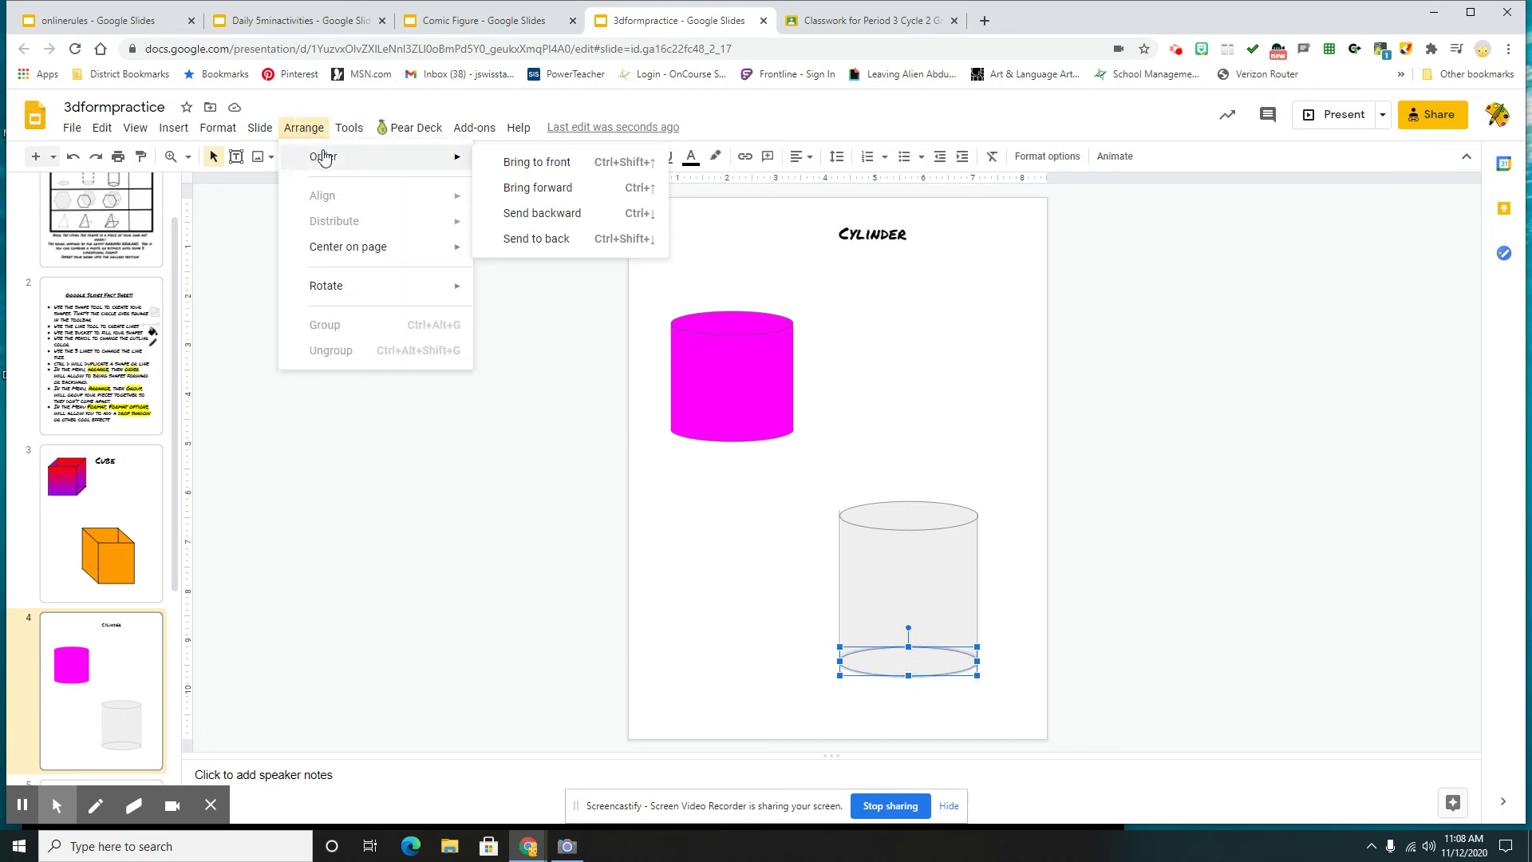
pyautogui.click(536, 238)
pyautogui.click(755, 595)
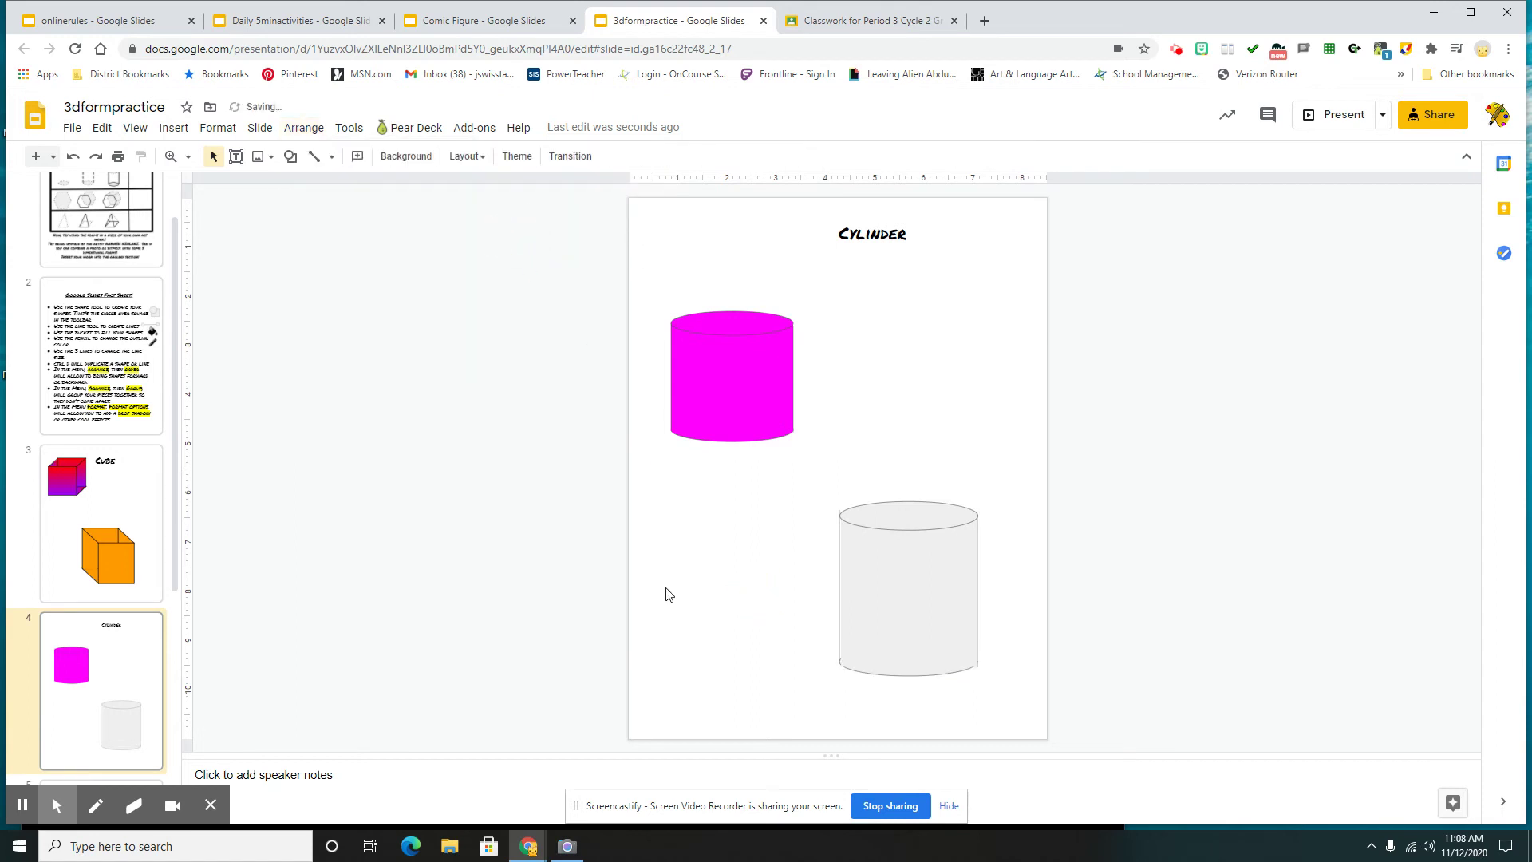
# Group all the gray cylinder's parts into one object and nudge it slightly higher
pyautogui.click(212, 160)
pyautogui.moveTo(810, 472); pyautogui.dragTo(1012, 711)
pyautogui.click(307, 131)
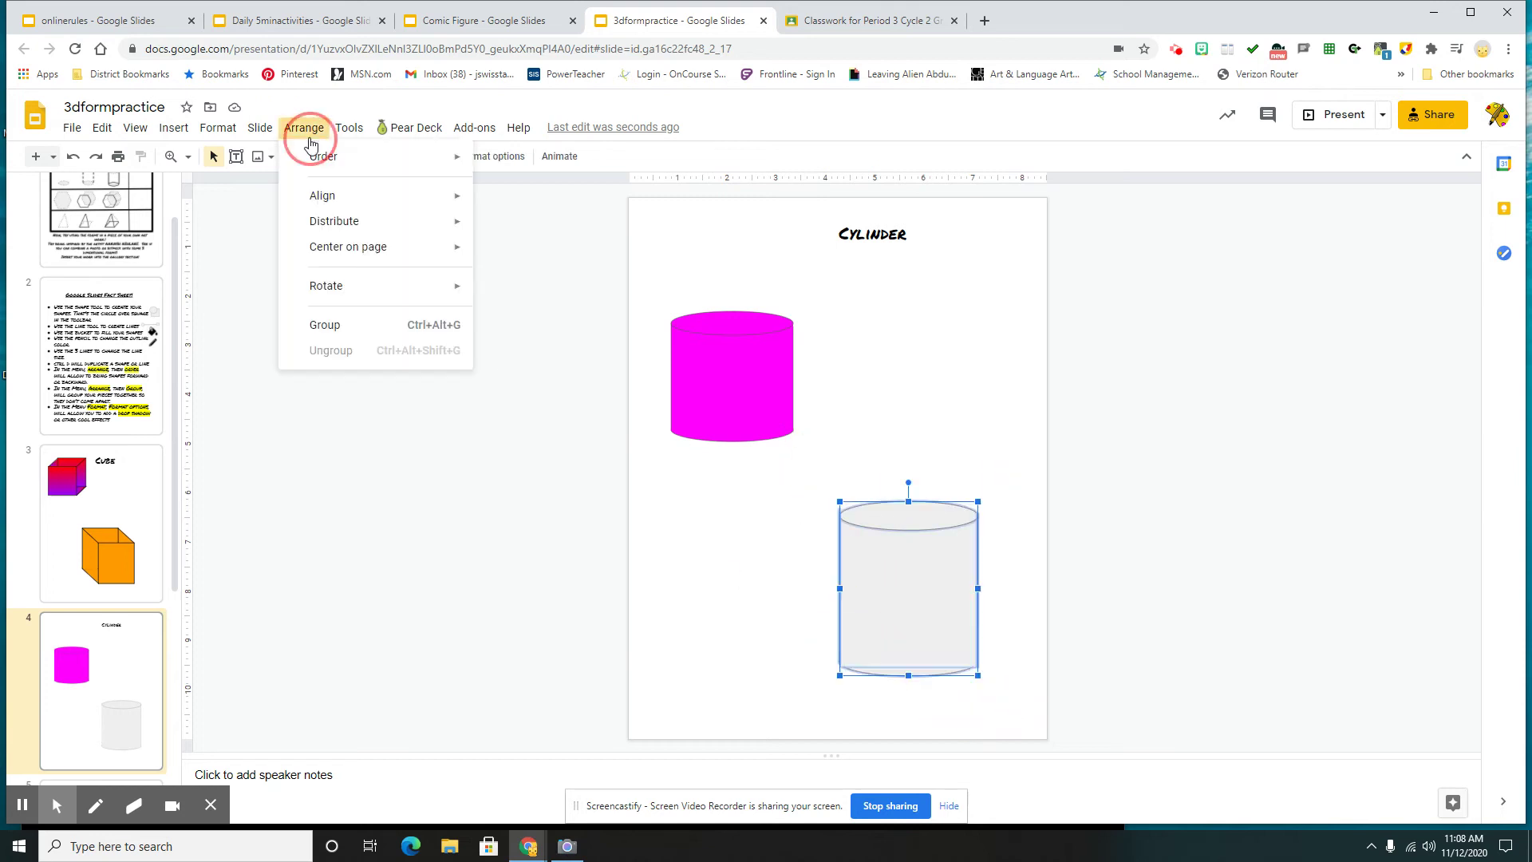
pyautogui.click(336, 325)
pyautogui.click(718, 605)
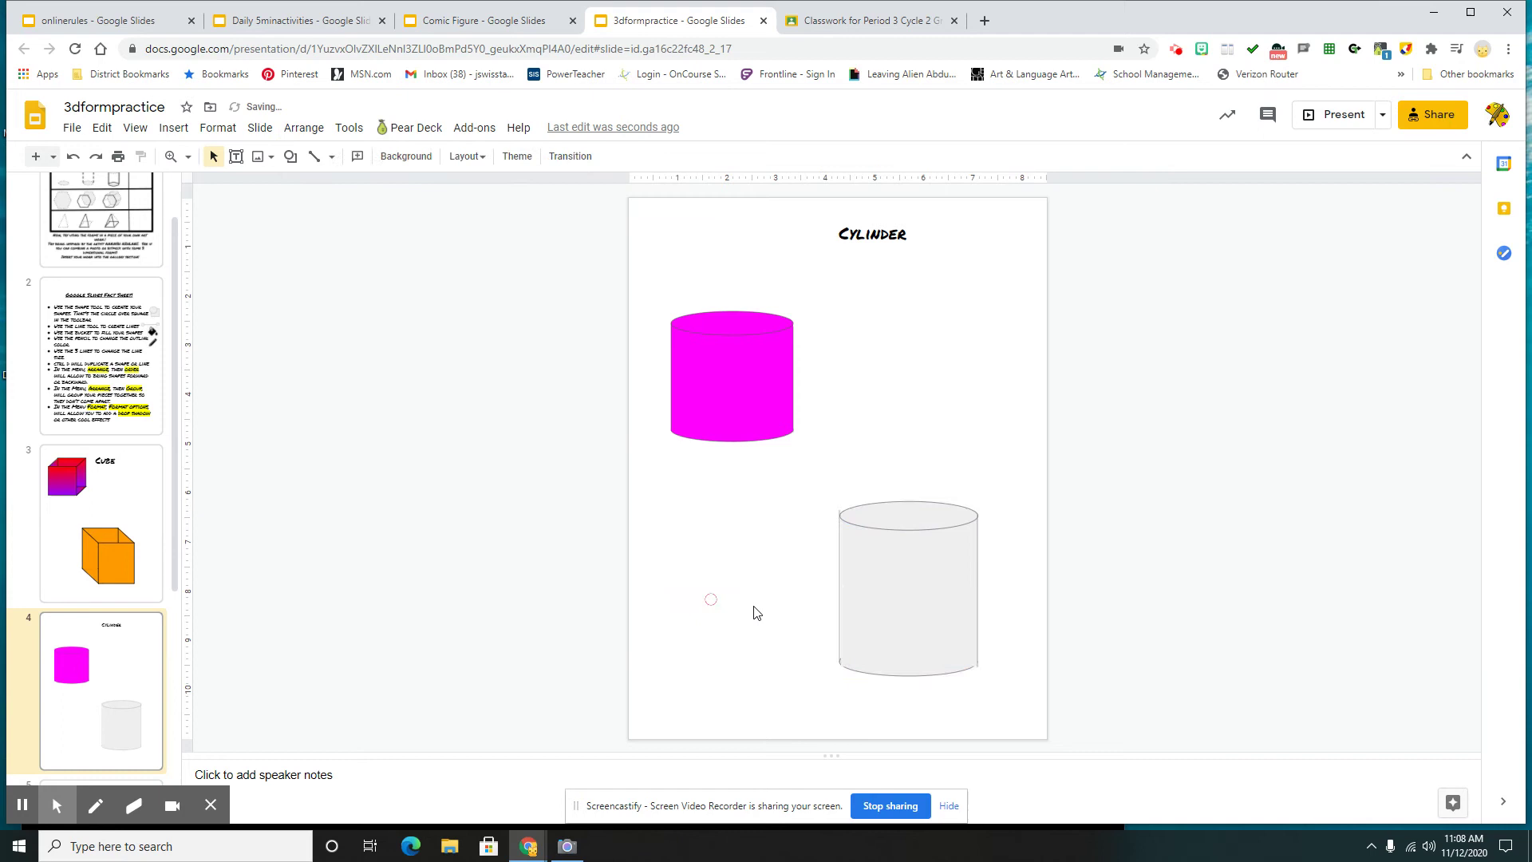
pyautogui.moveTo(923, 609); pyautogui.dragTo(937, 575)
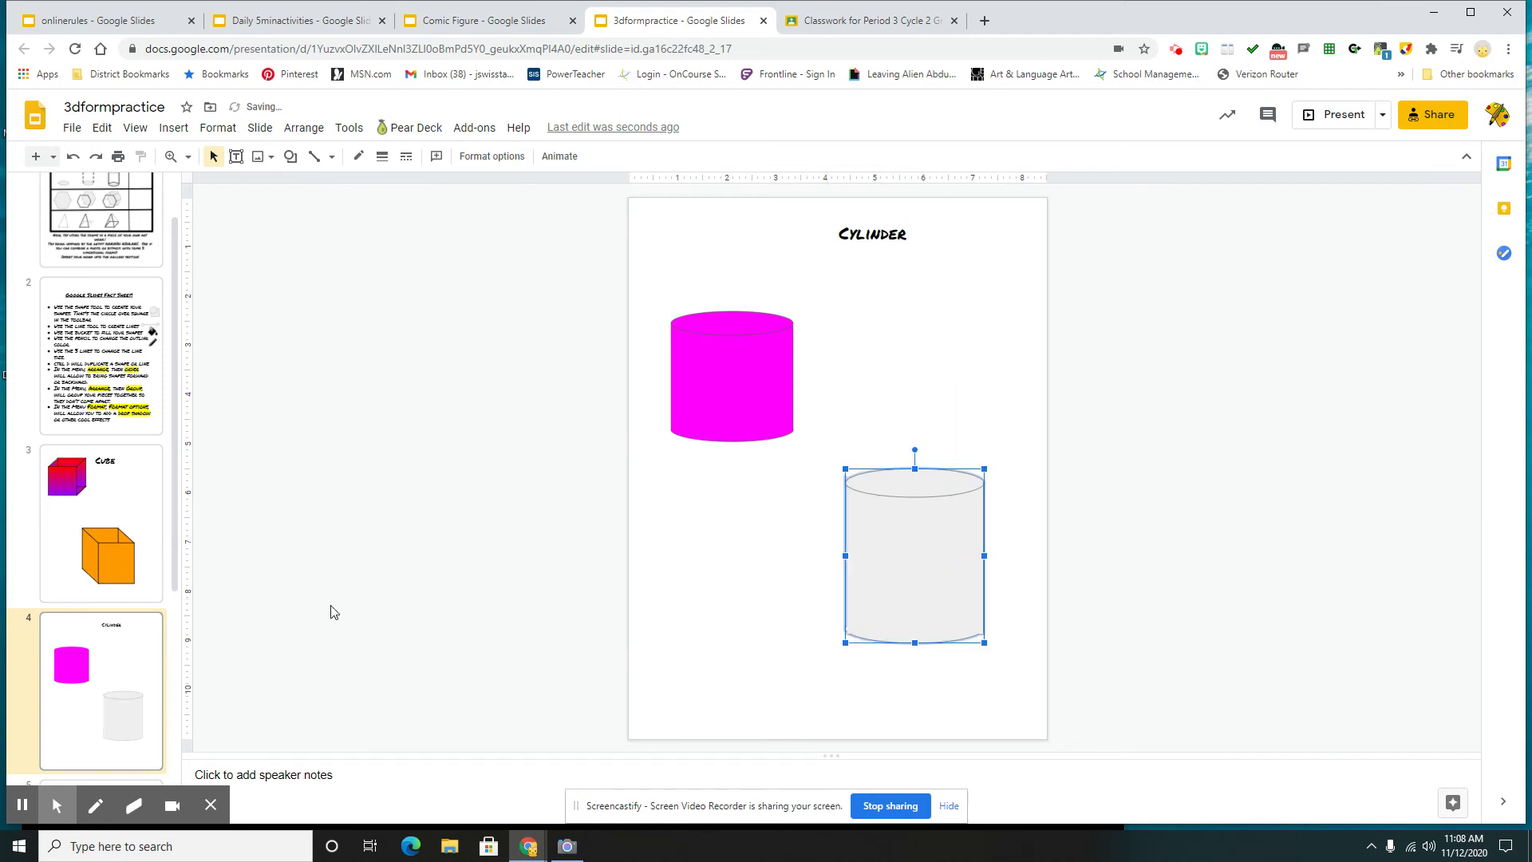
pyautogui.click(174, 587)
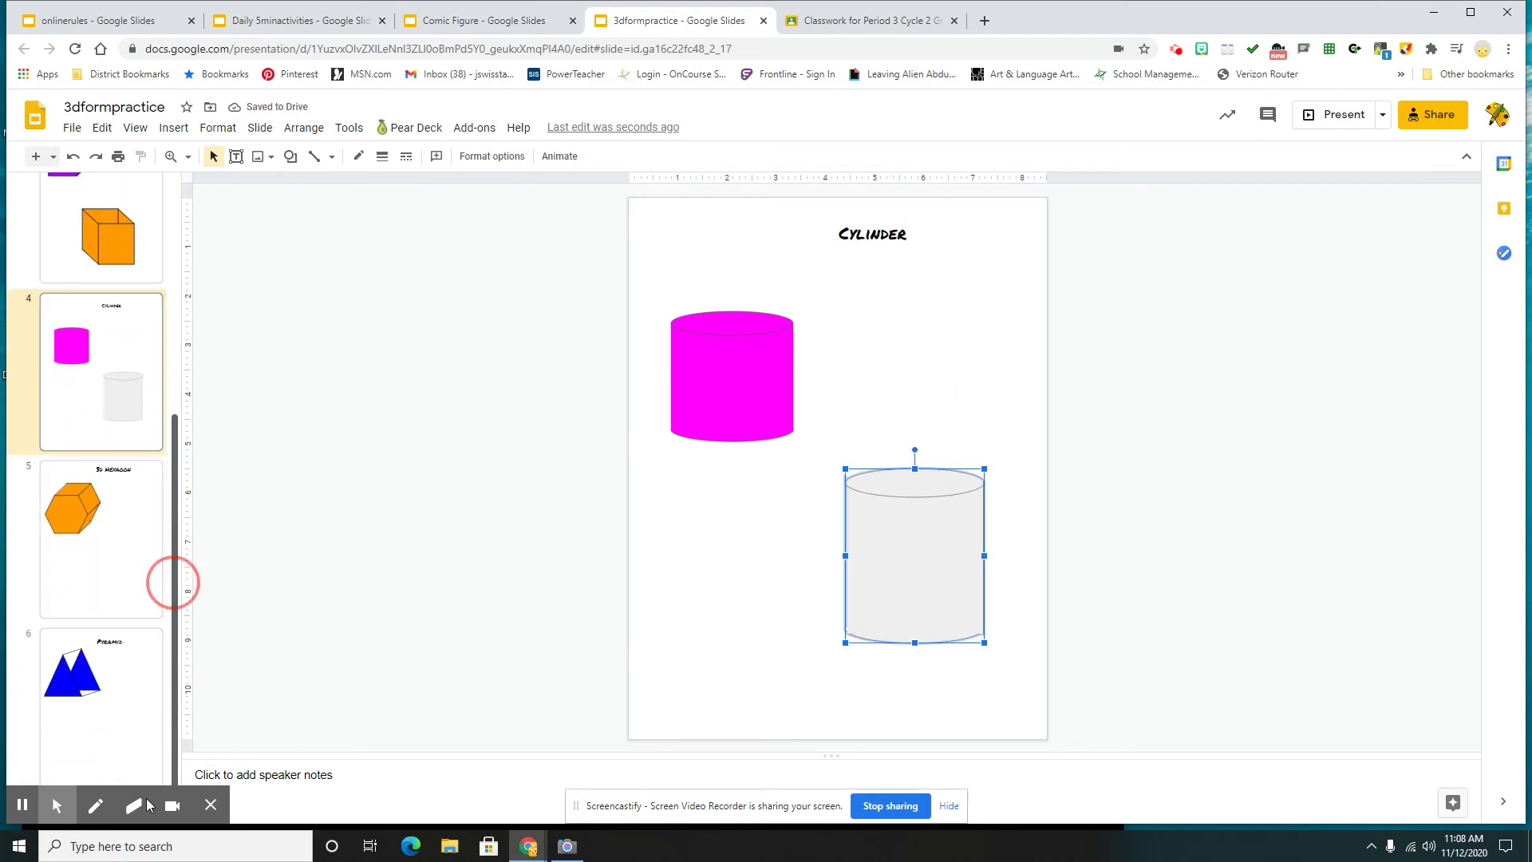
# On the 3D Hexagon slide, draw a gray hexagon below the orange one plus an overlapping copy at lower left
pyautogui.click(121, 594)
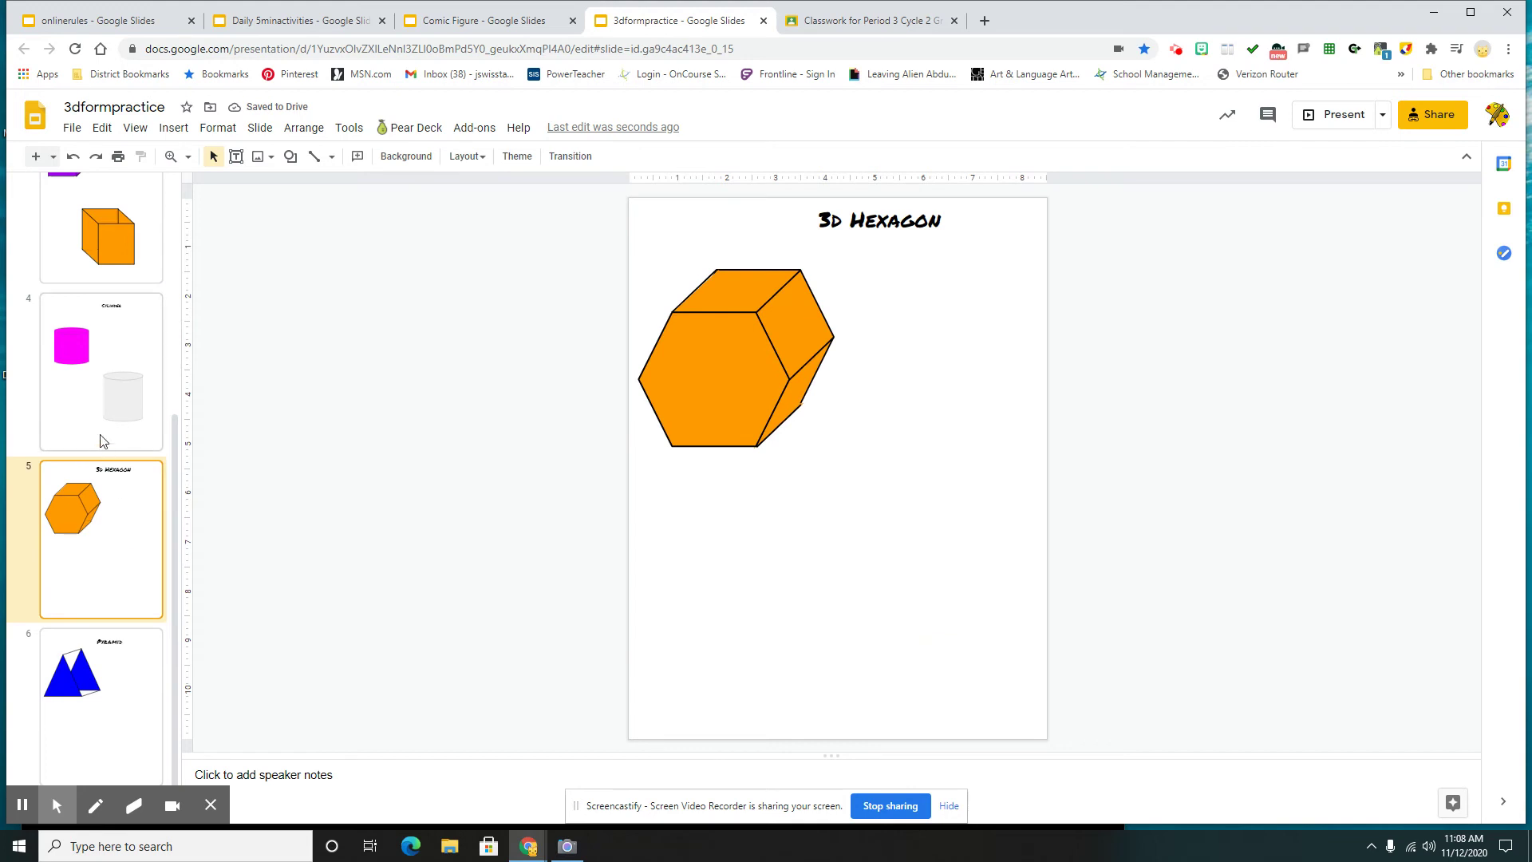
pyautogui.click(292, 157)
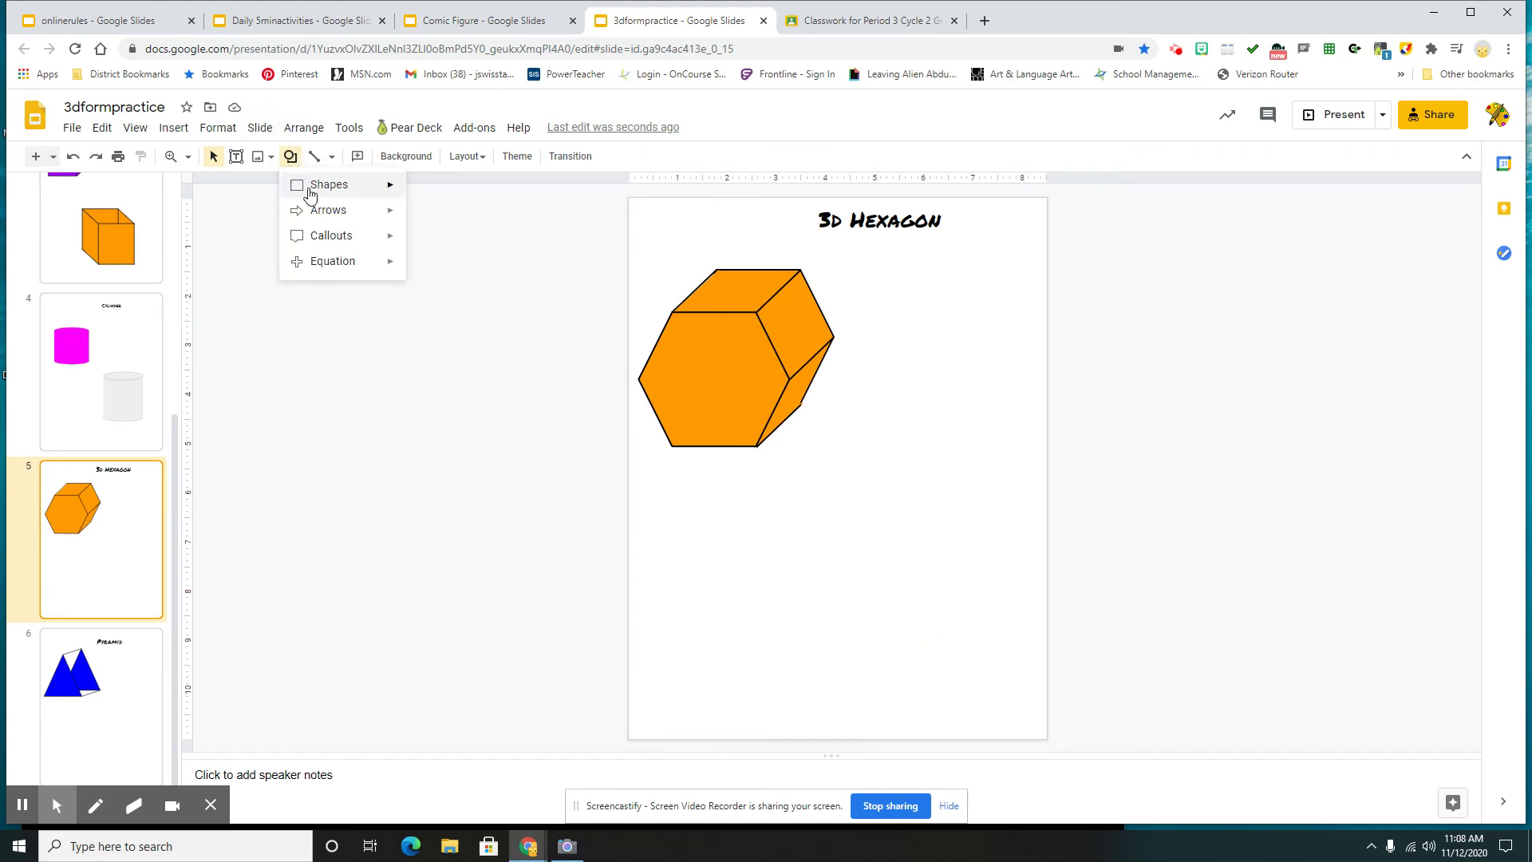
pyautogui.moveTo(310, 192)
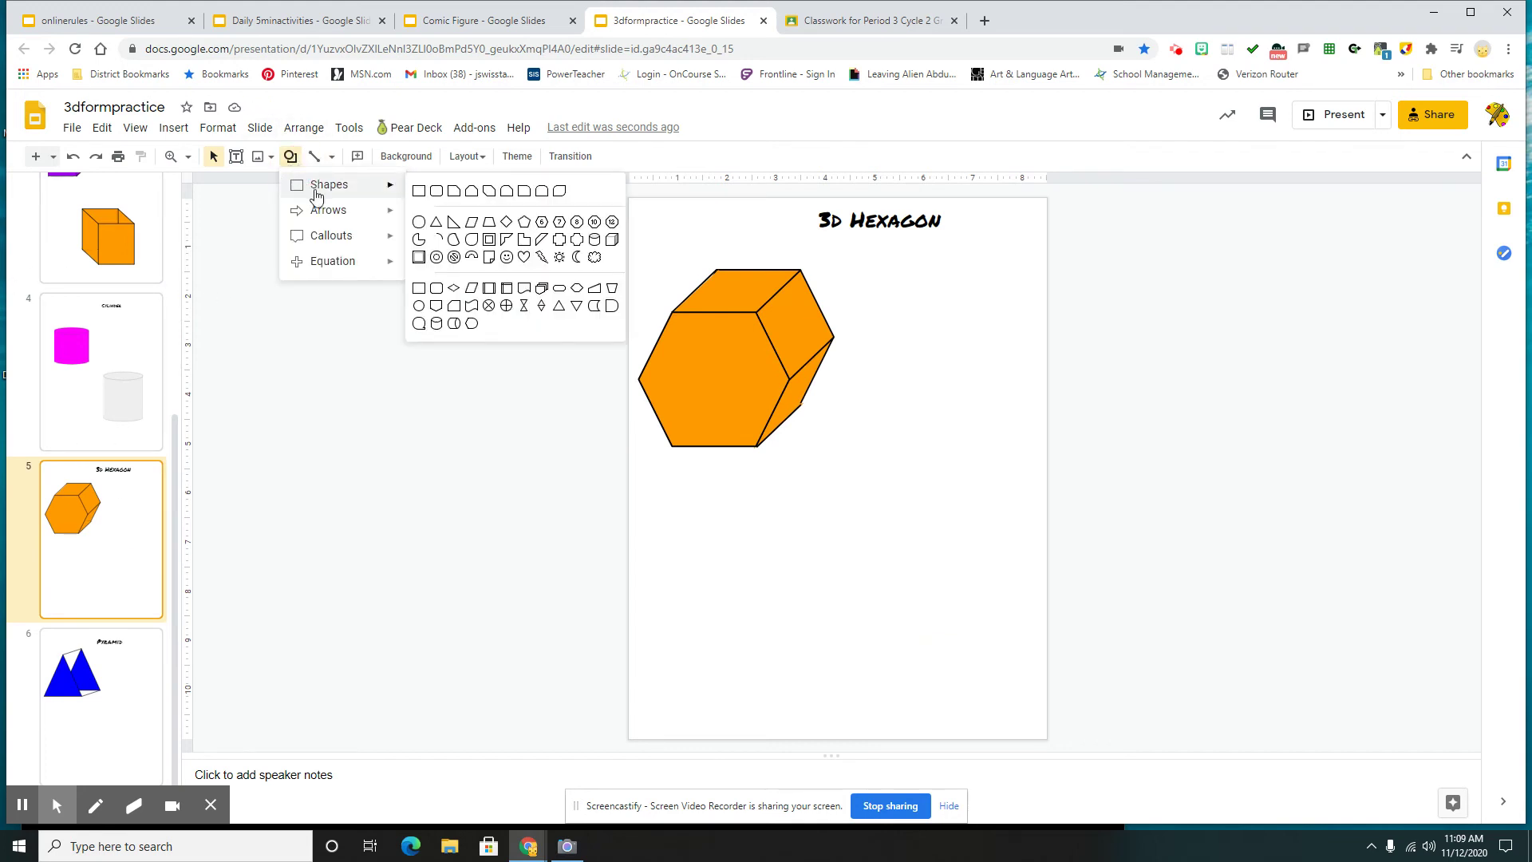
pyautogui.click(542, 222)
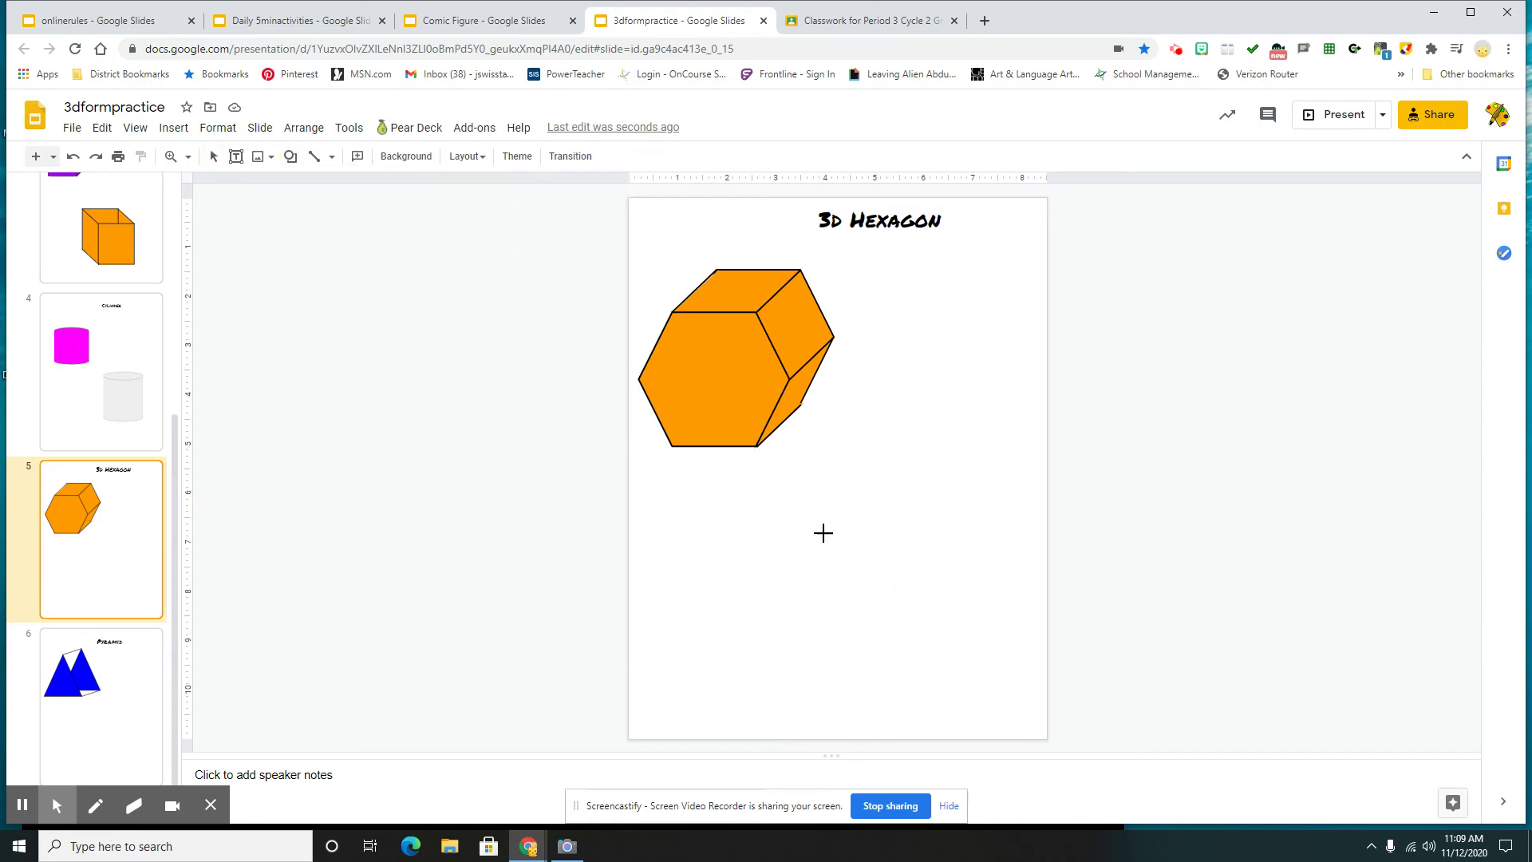
pyautogui.moveTo(823, 533); pyautogui.dragTo(977, 681)
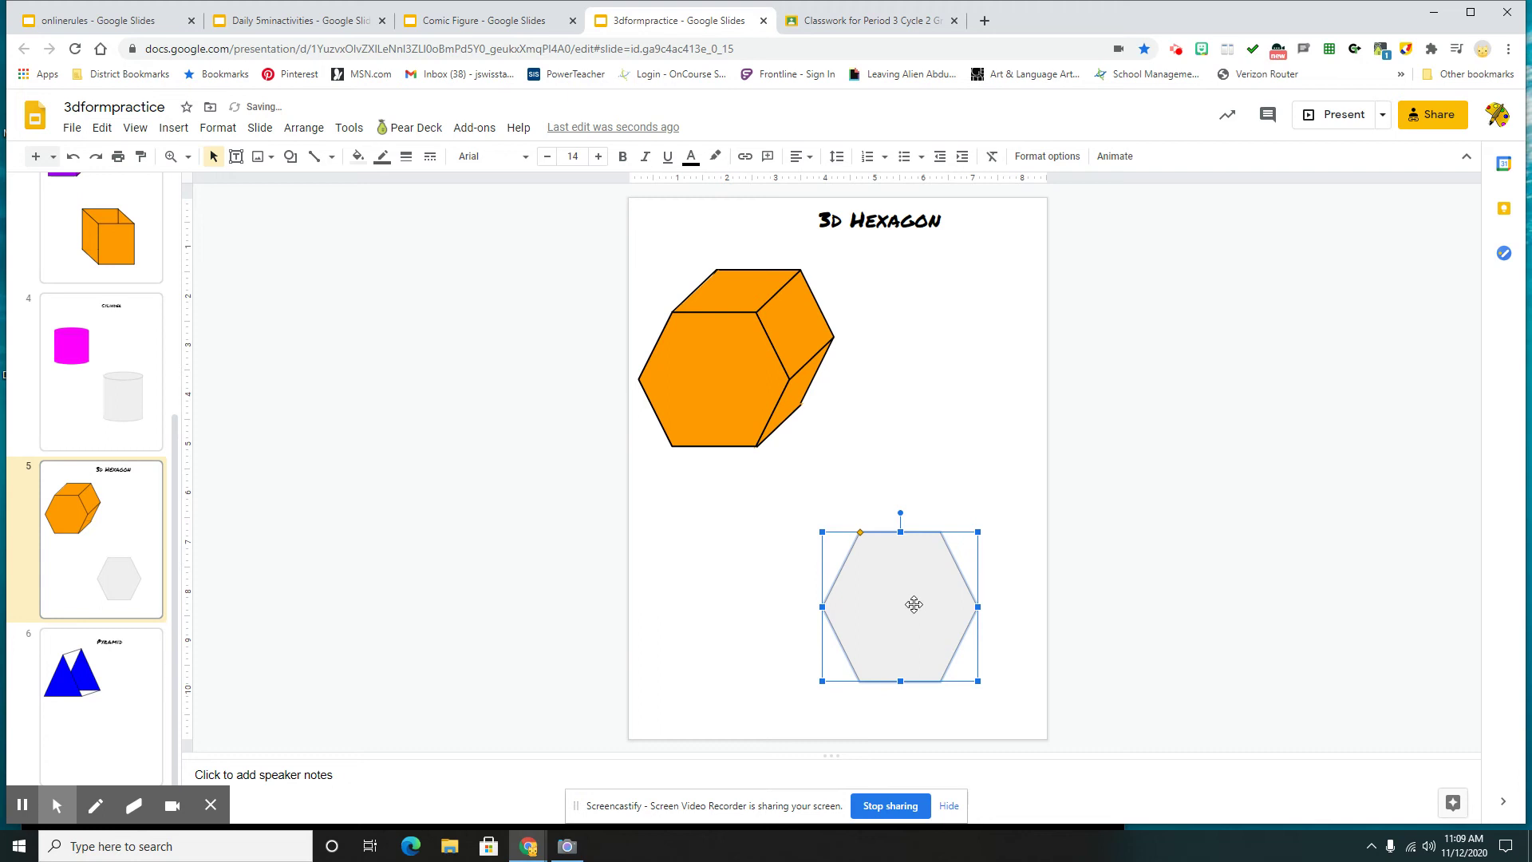
pyautogui.moveTo(864, 602); pyautogui.dragTo(790, 623)
pyautogui.click(795, 620)
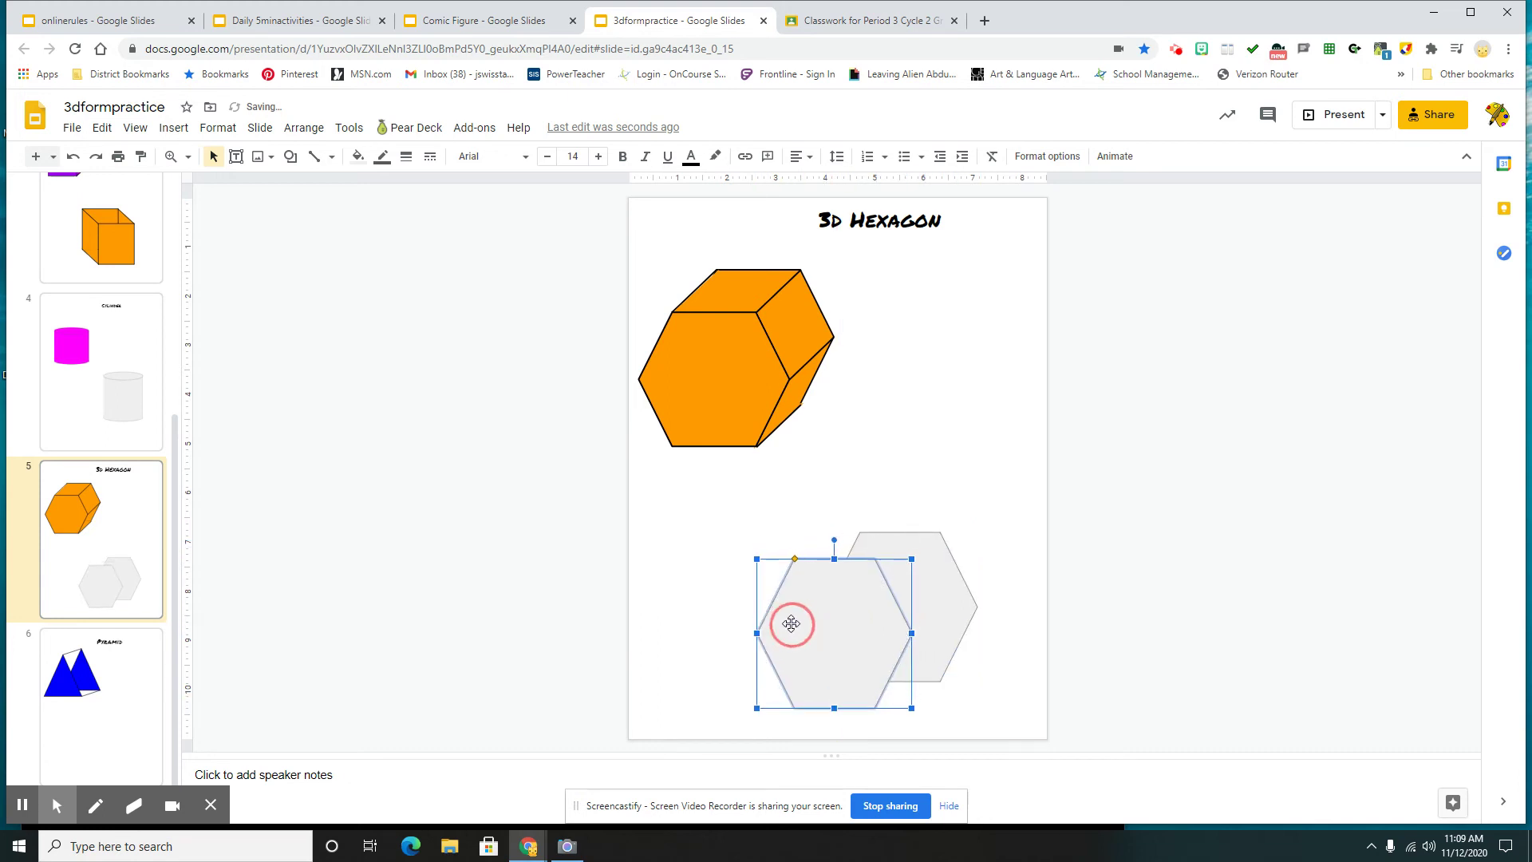
# Draw edge lines joining the two hexagons' top-left, right and bottom corners
pyautogui.click(321, 154)
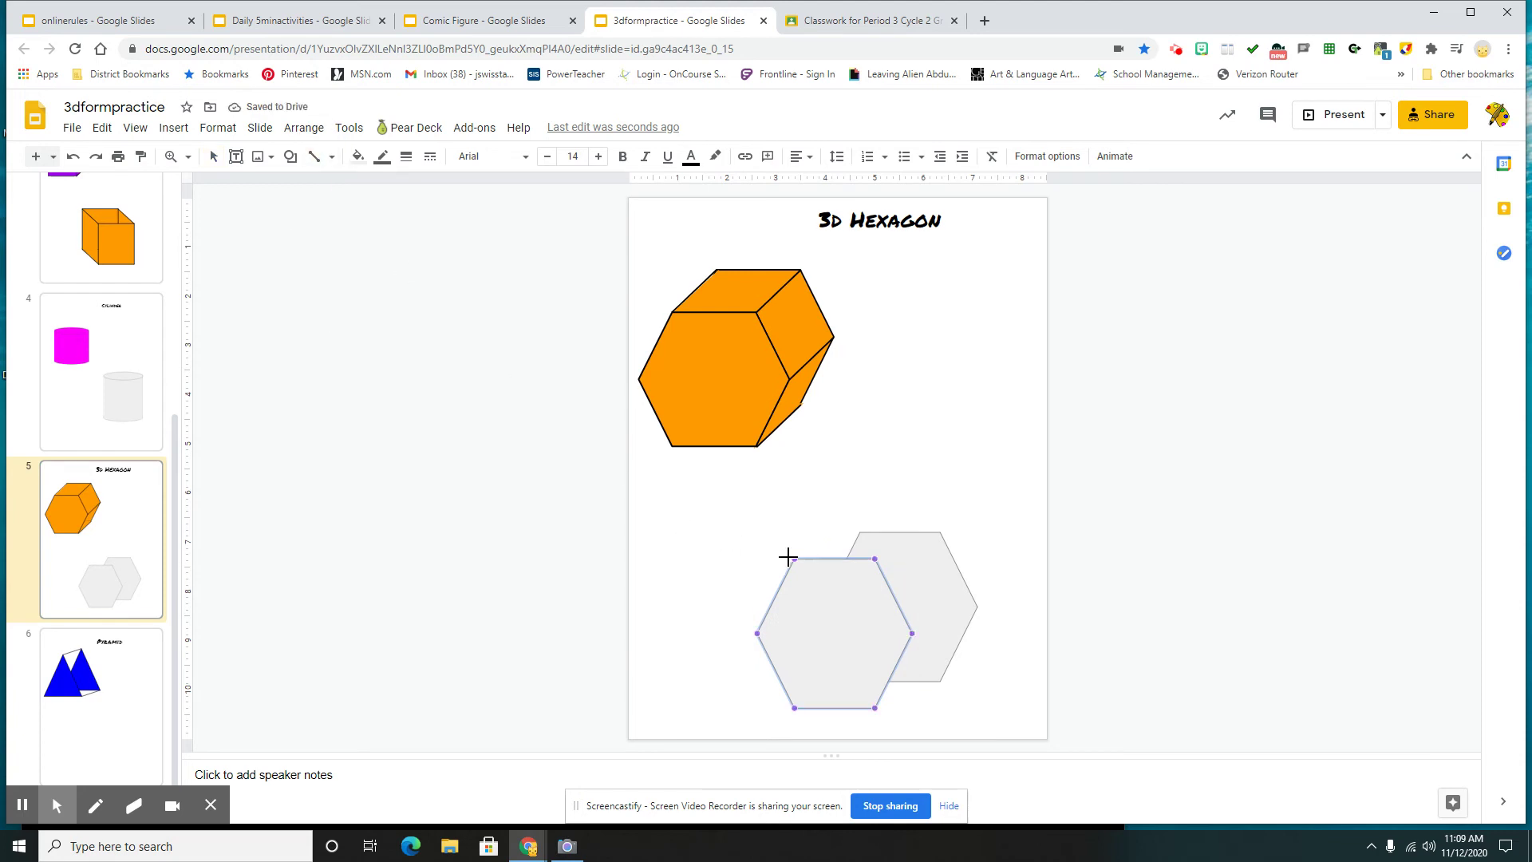
pyautogui.moveTo(793, 557); pyautogui.dragTo(859, 533)
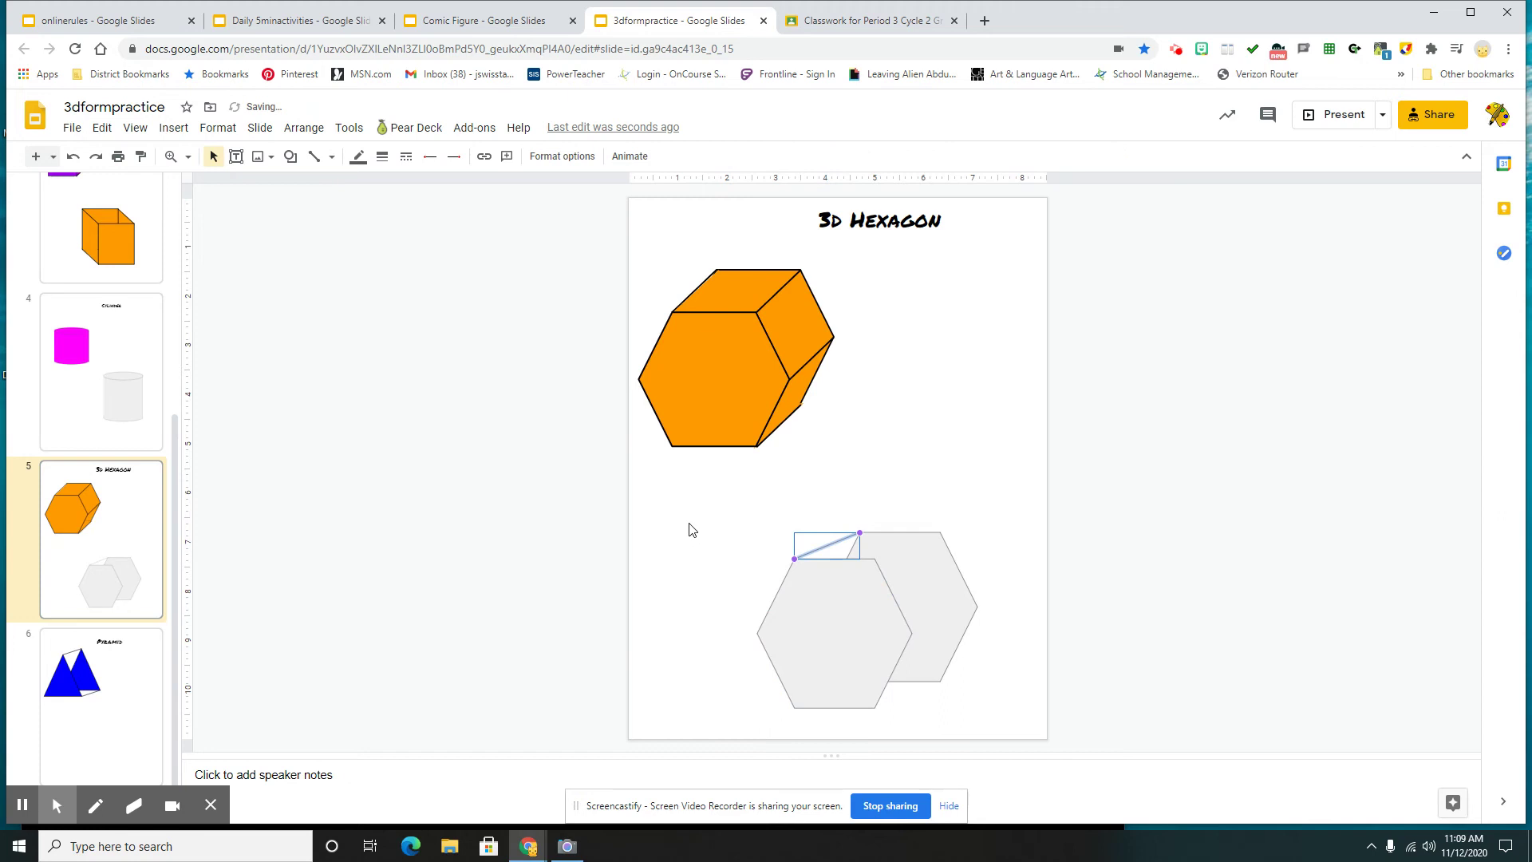
pyautogui.hotkey('ctrl', 'd')
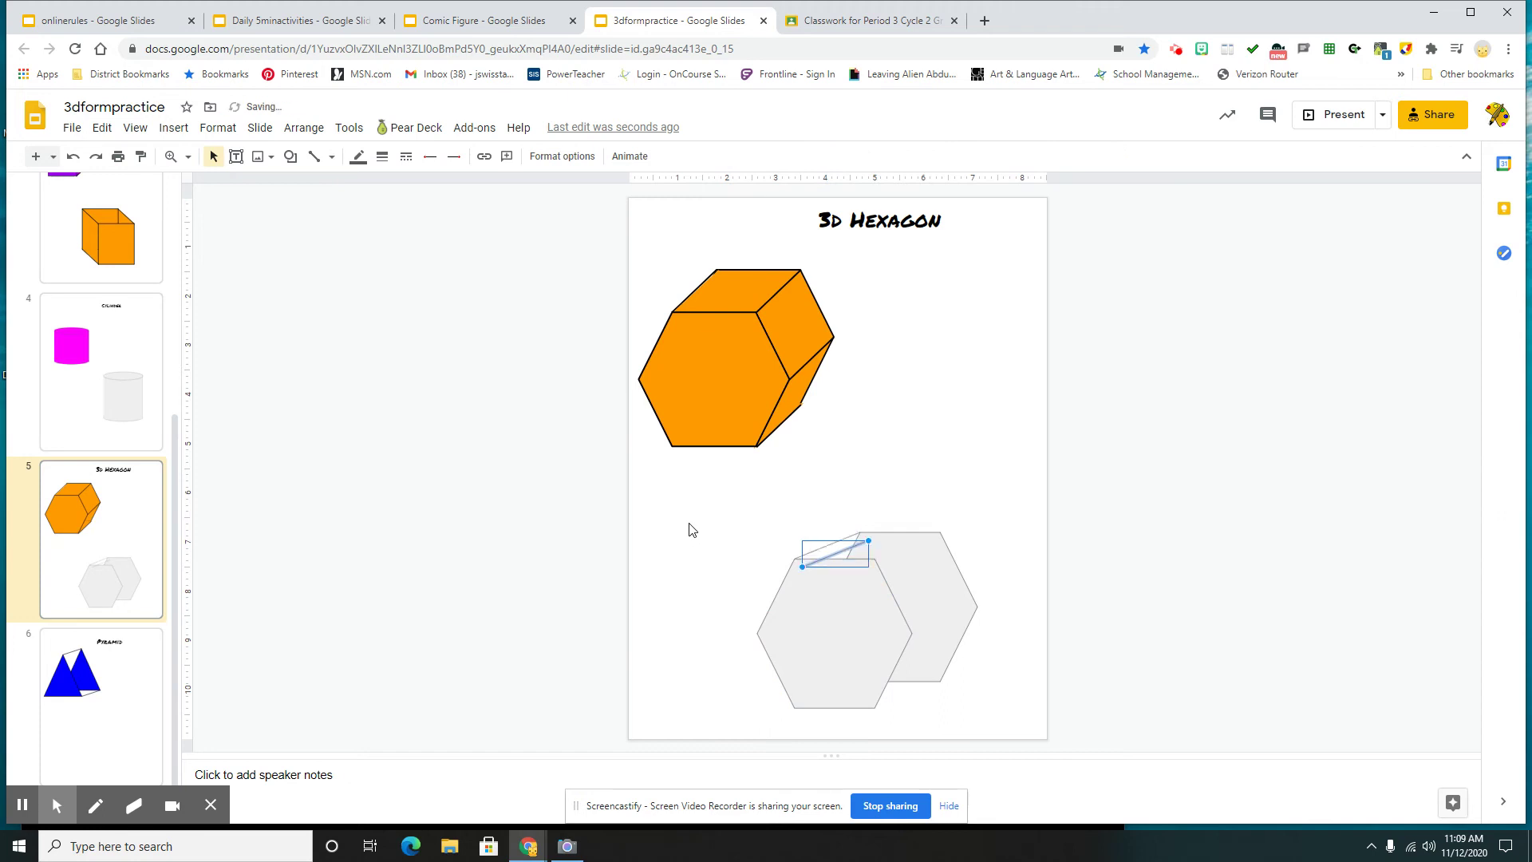
pyautogui.hotkey('ctrl', 'd')
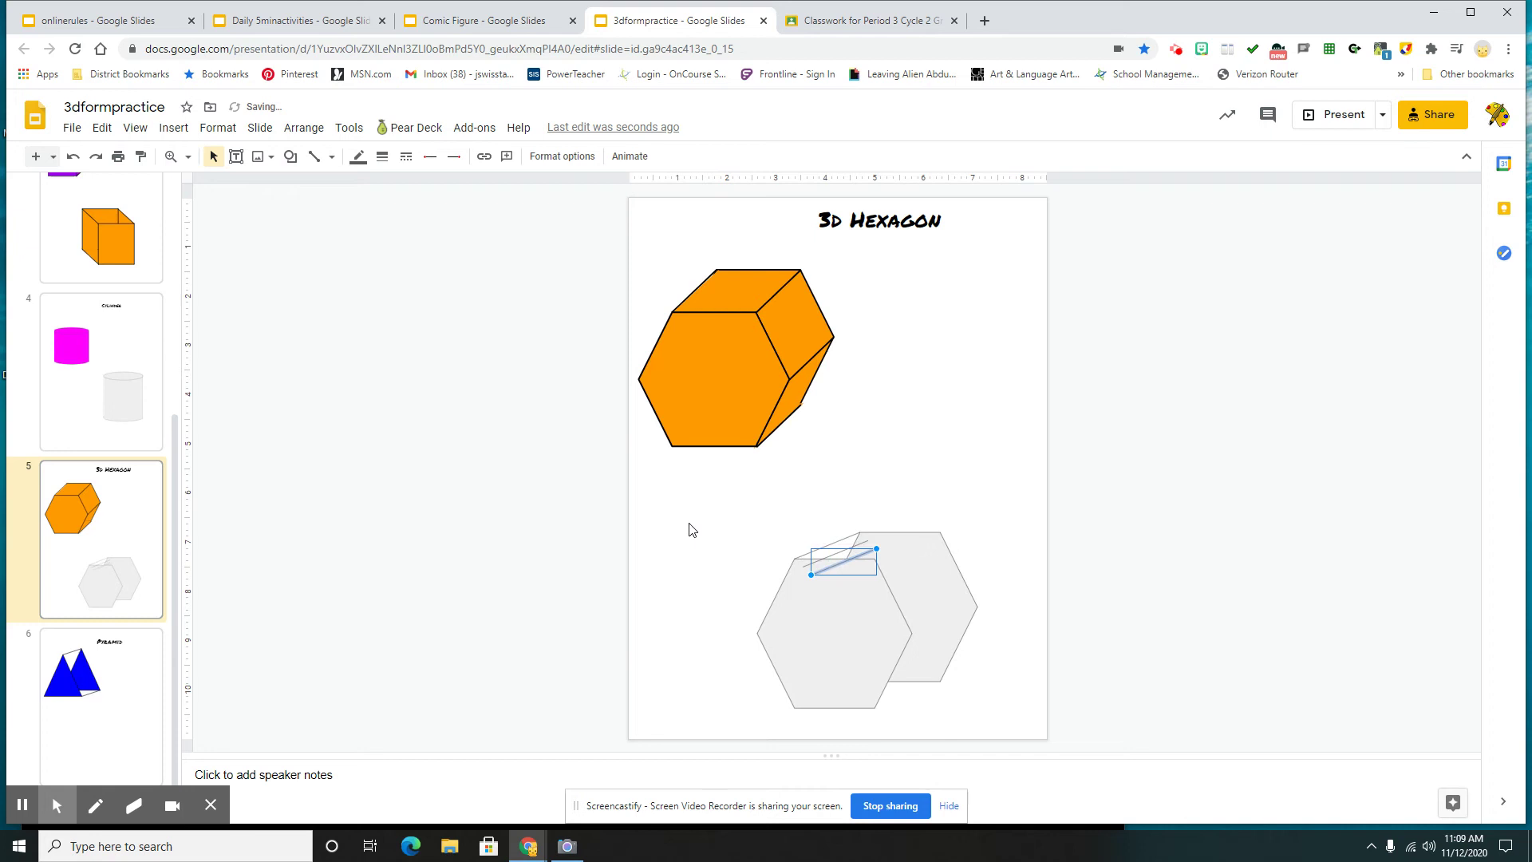
pyautogui.hotkey('ctrl', 'd')
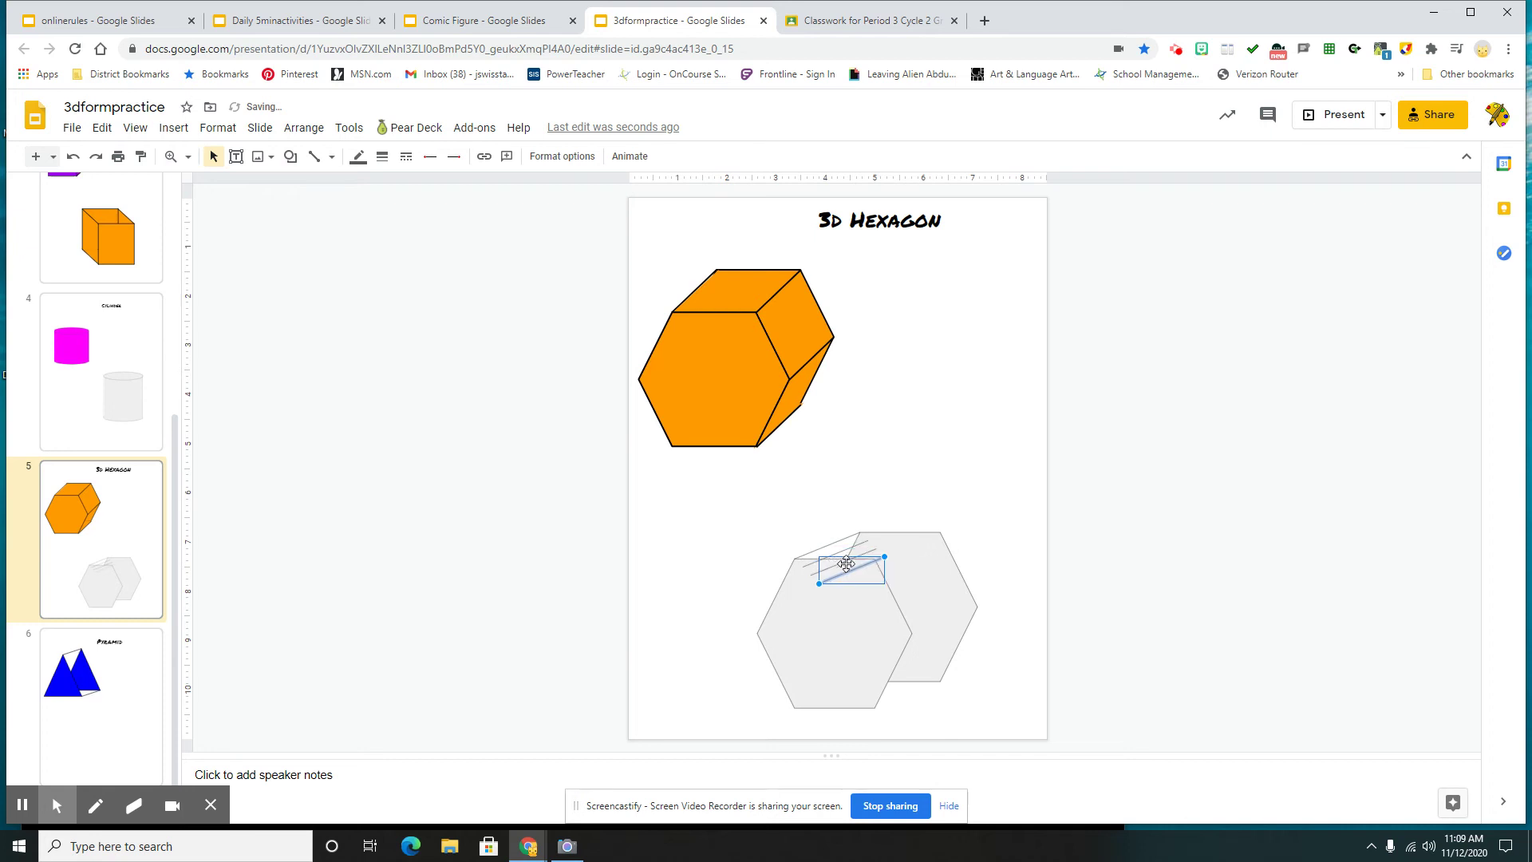
pyautogui.moveTo(850, 571); pyautogui.dragTo(943, 620)
pyautogui.moveTo(845, 558); pyautogui.dragTo(909, 696)
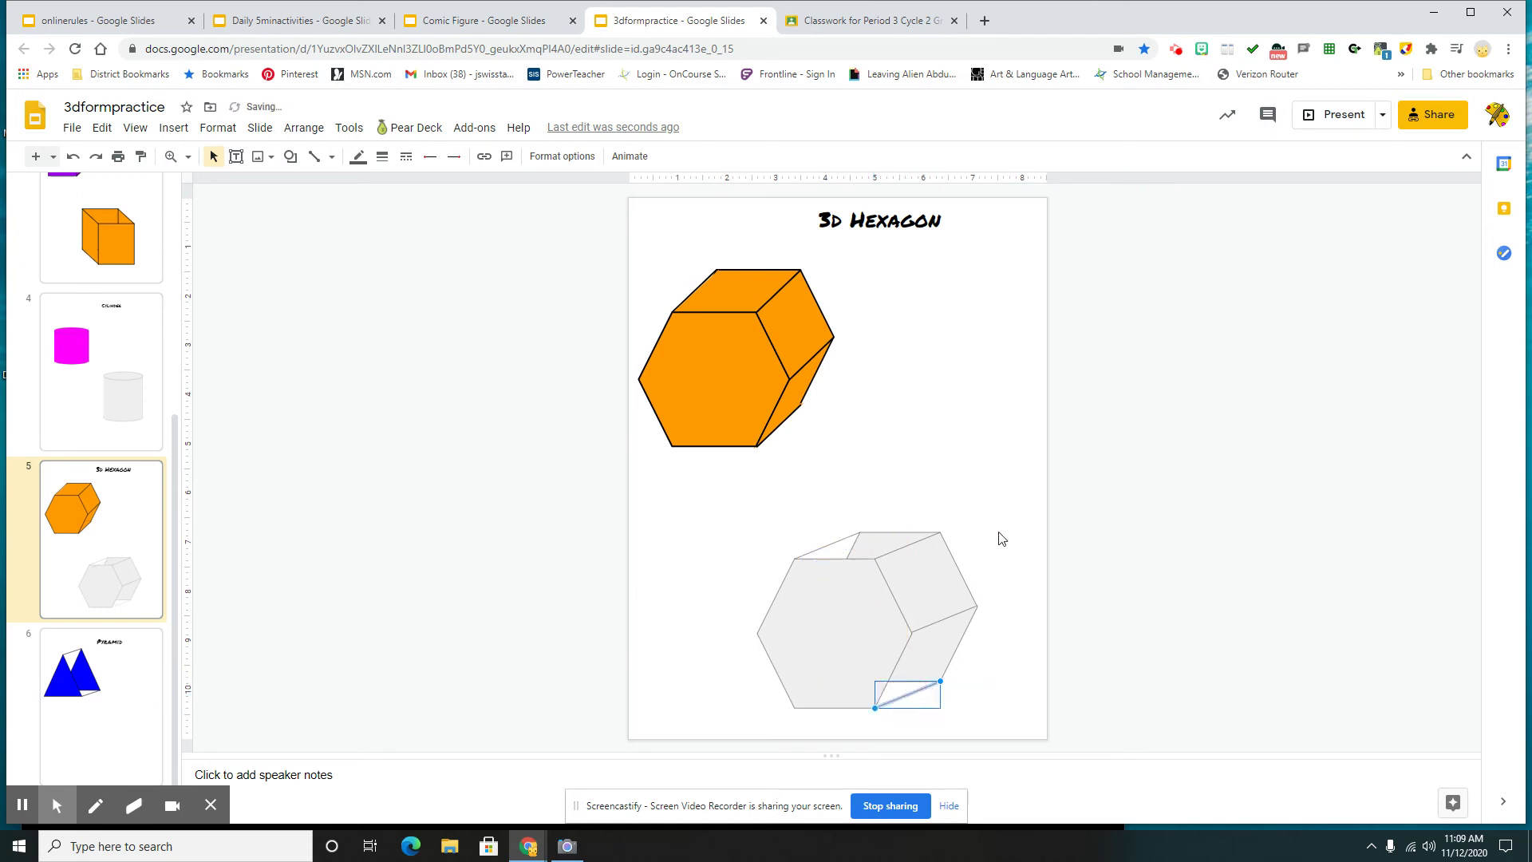
pyautogui.click(820, 297)
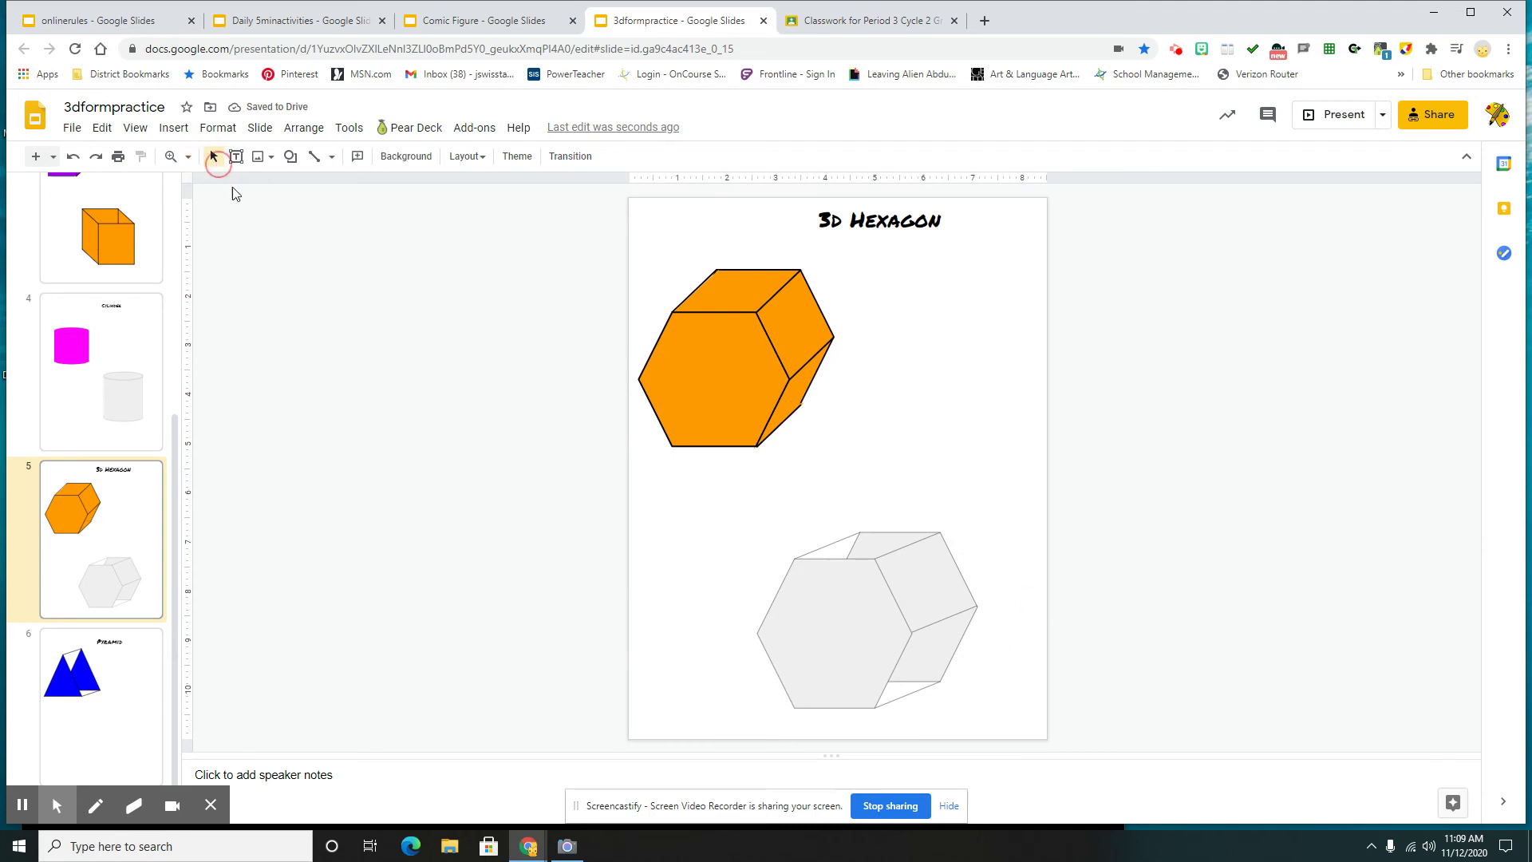
# Group the hexagonal prism's parts into one object, nudge it into place, then go to the Pyramid slide
pyautogui.moveTo(734, 502); pyautogui.dragTo(992, 733)
pyautogui.click(304, 129)
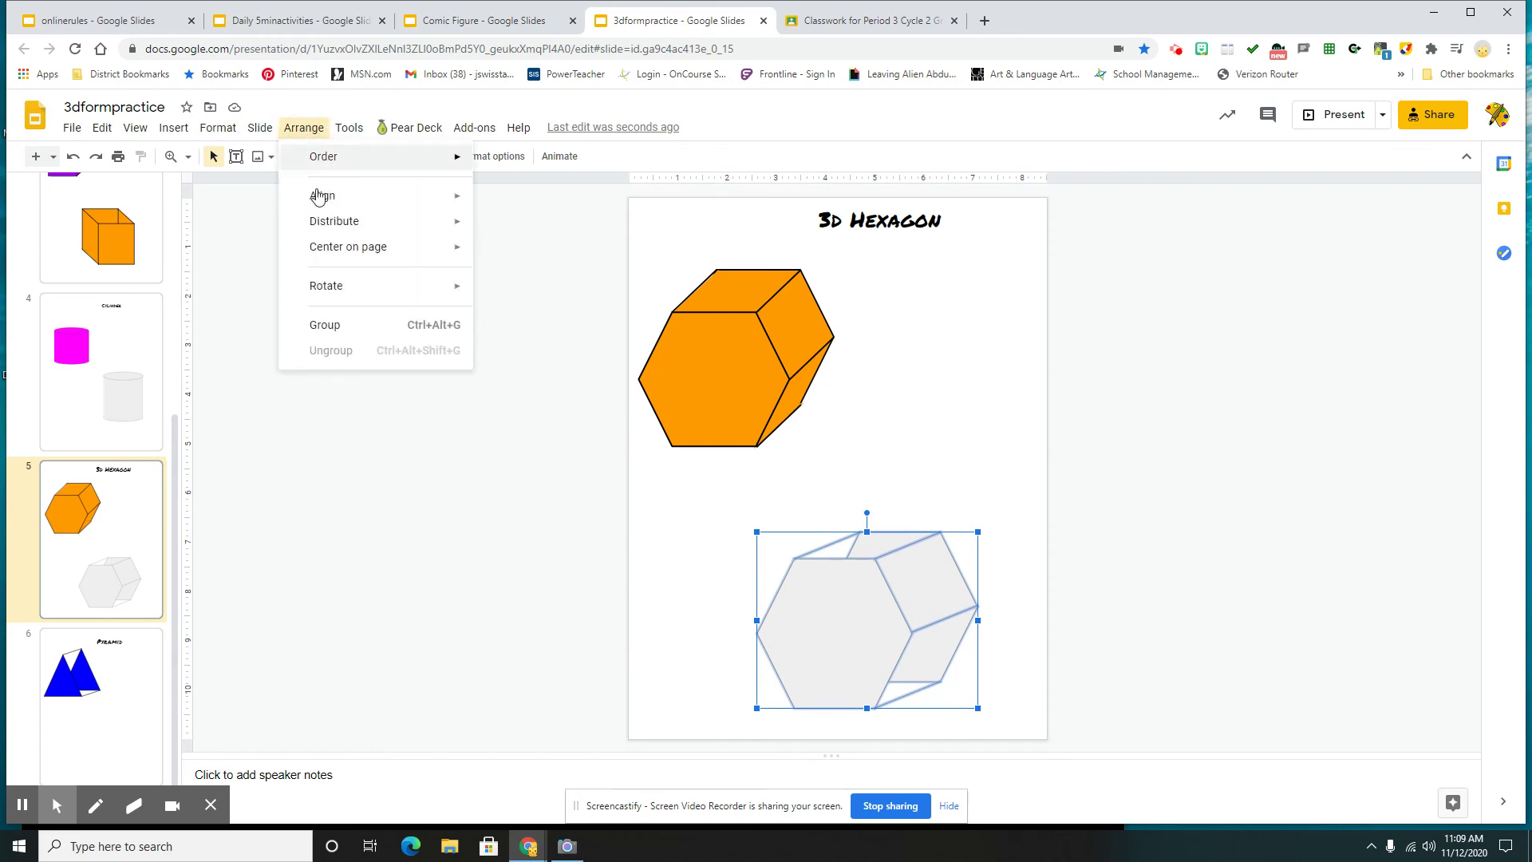
pyautogui.click(345, 331)
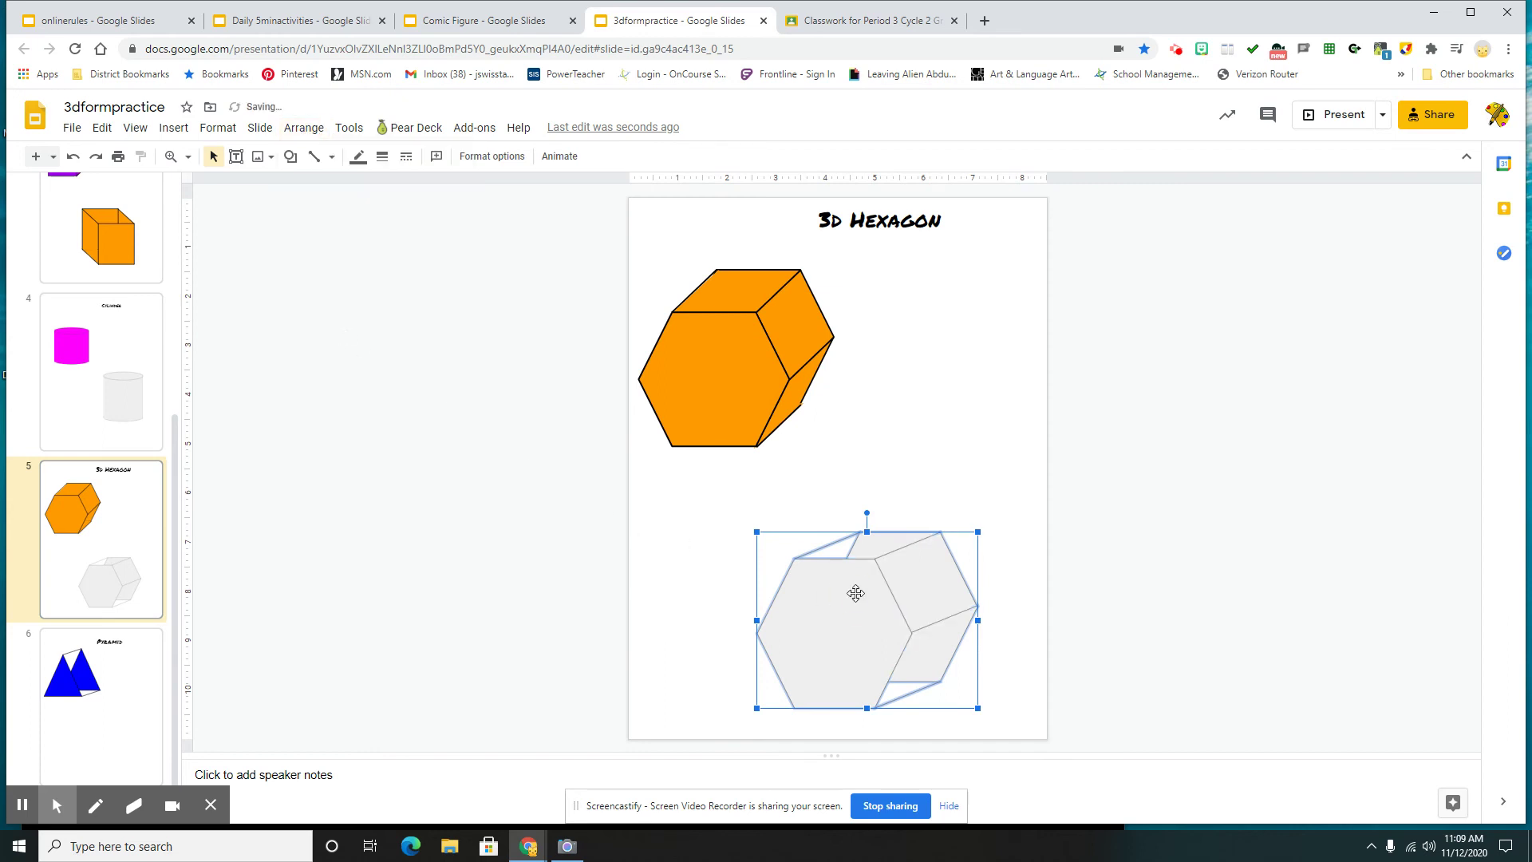
pyautogui.moveTo(855, 593); pyautogui.dragTo(835, 643)
pyautogui.click(718, 550)
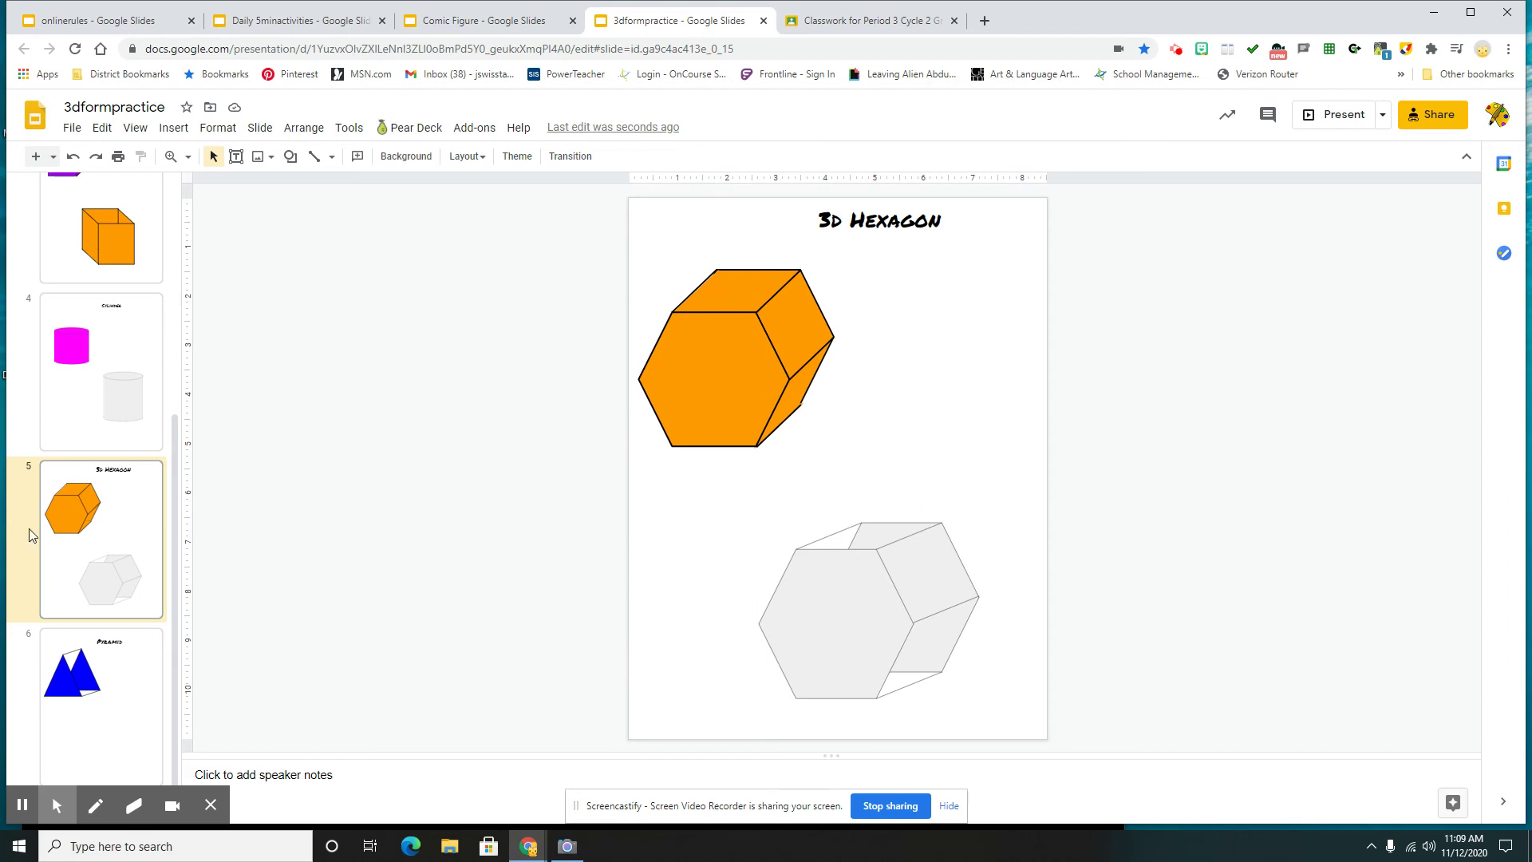
pyautogui.click(125, 721)
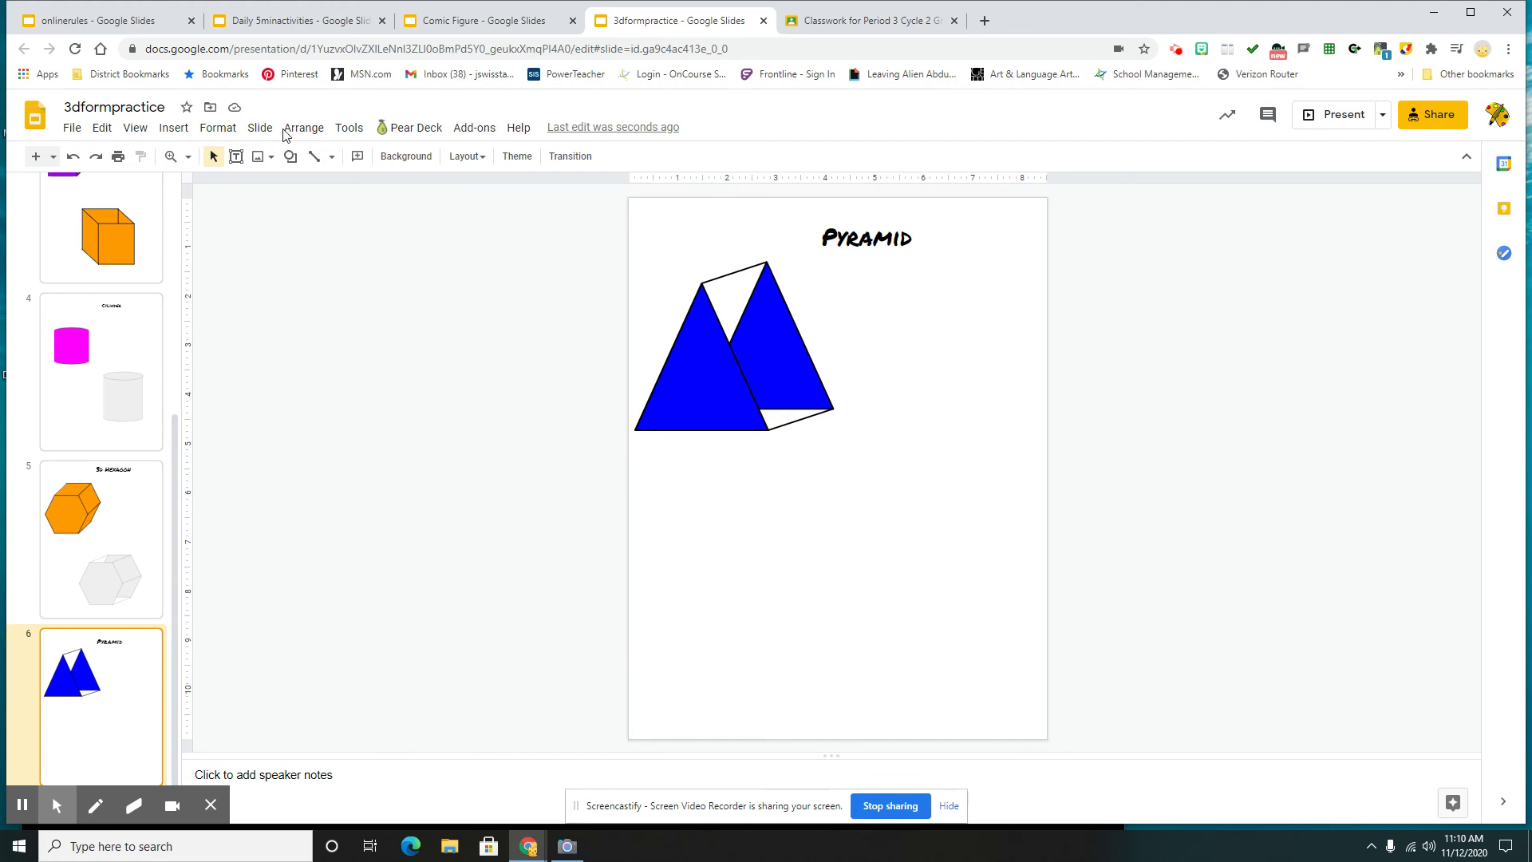
# Draw a gray triangle near the bottom right and place a duplicate up and to the left
pyautogui.click(290, 156)
pyautogui.moveTo(319, 186)
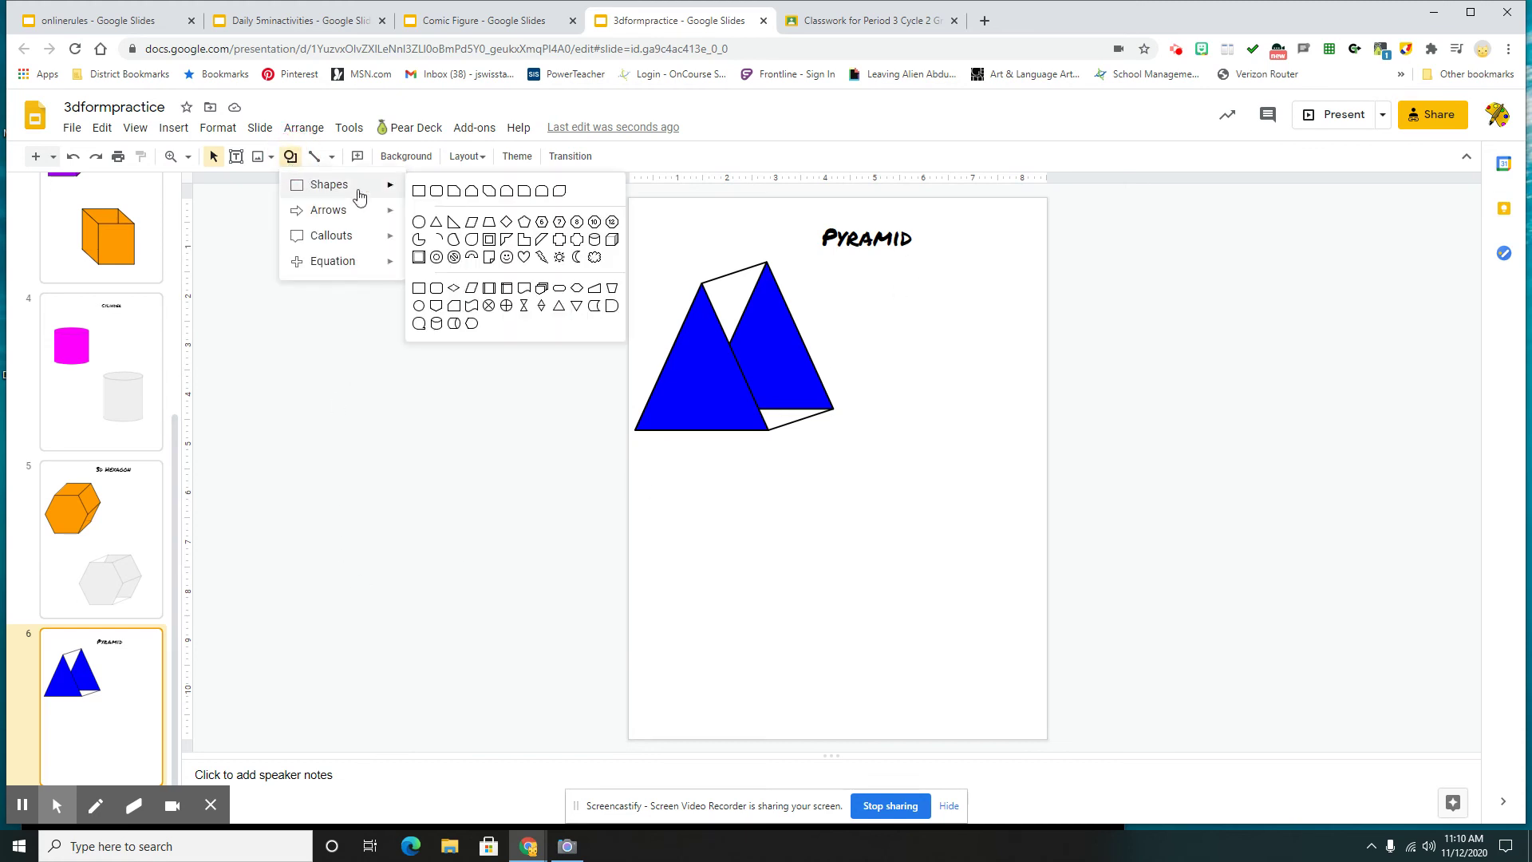
pyautogui.click(437, 221)
pyautogui.moveTo(842, 527); pyautogui.dragTo(981, 696)
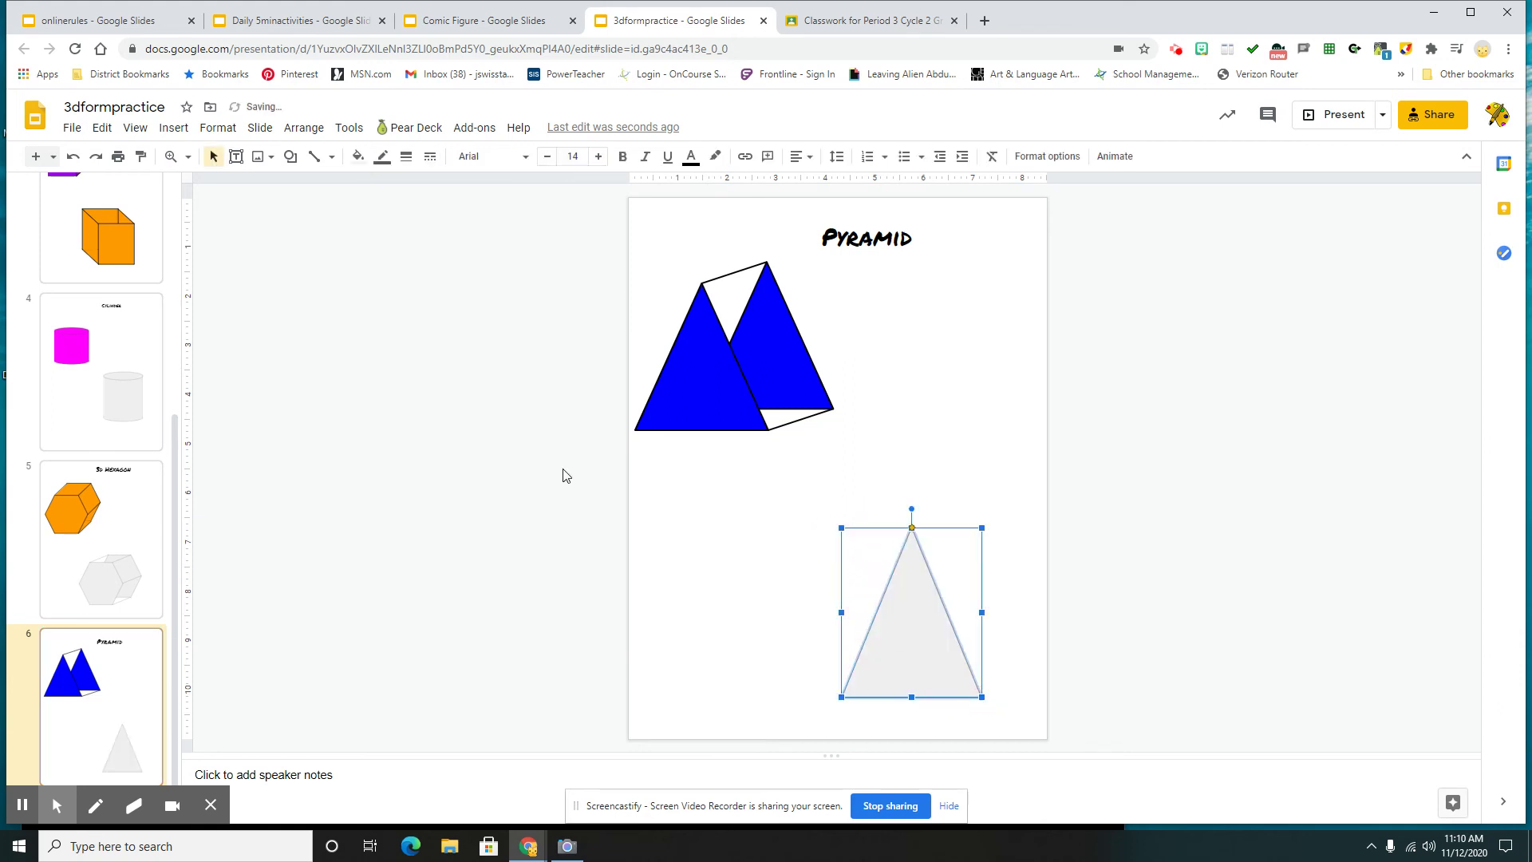
pyautogui.hotkey('ctrl', 'd')
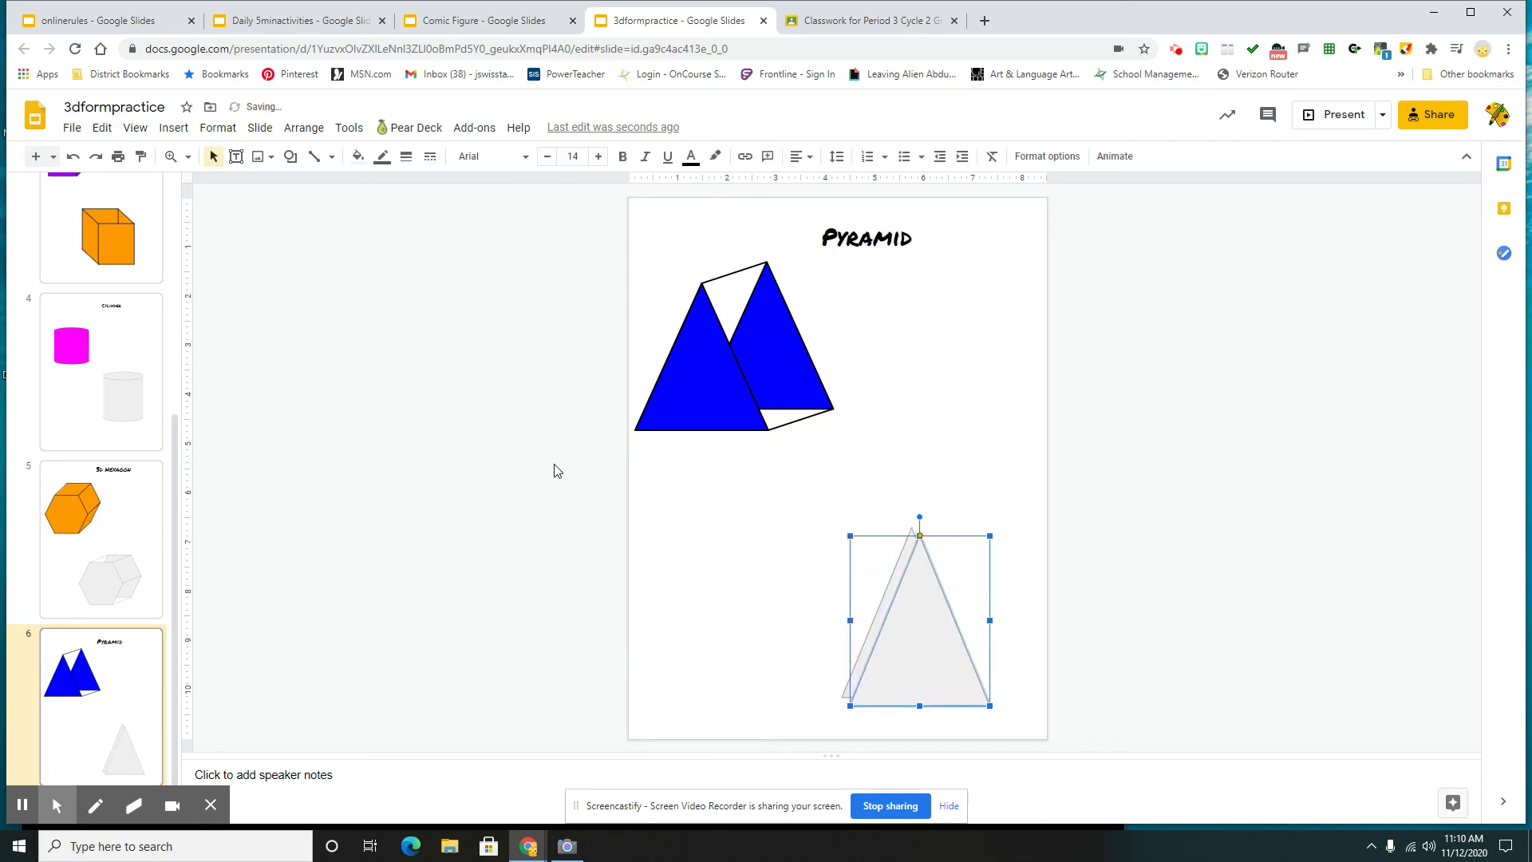
pyautogui.moveTo(906, 626); pyautogui.dragTo(898, 589)
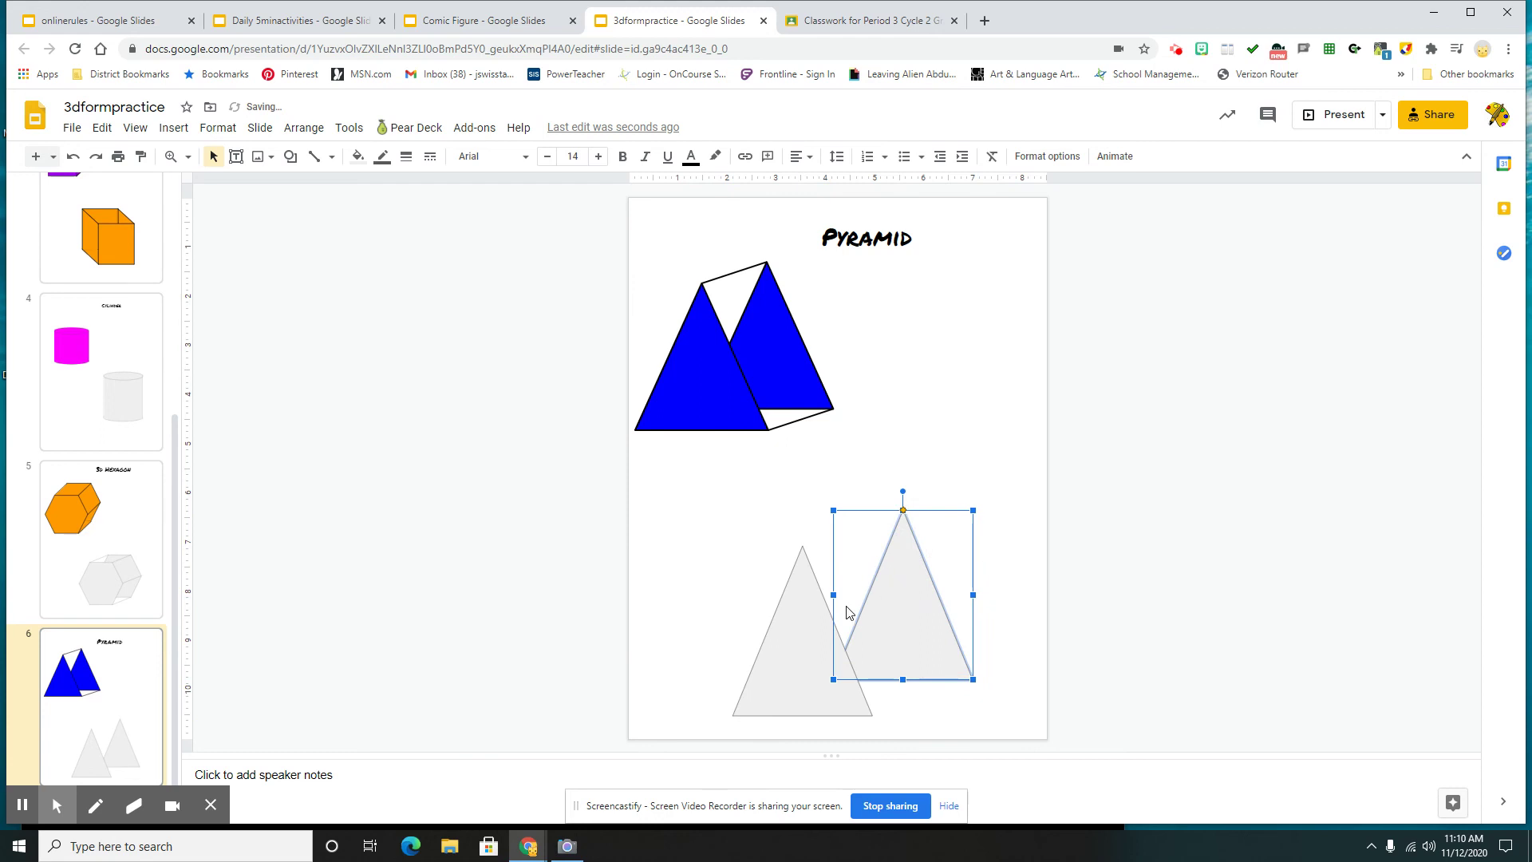
# Join the two triangles' apexes and bottom corners with straight lines
pyautogui.click(315, 158)
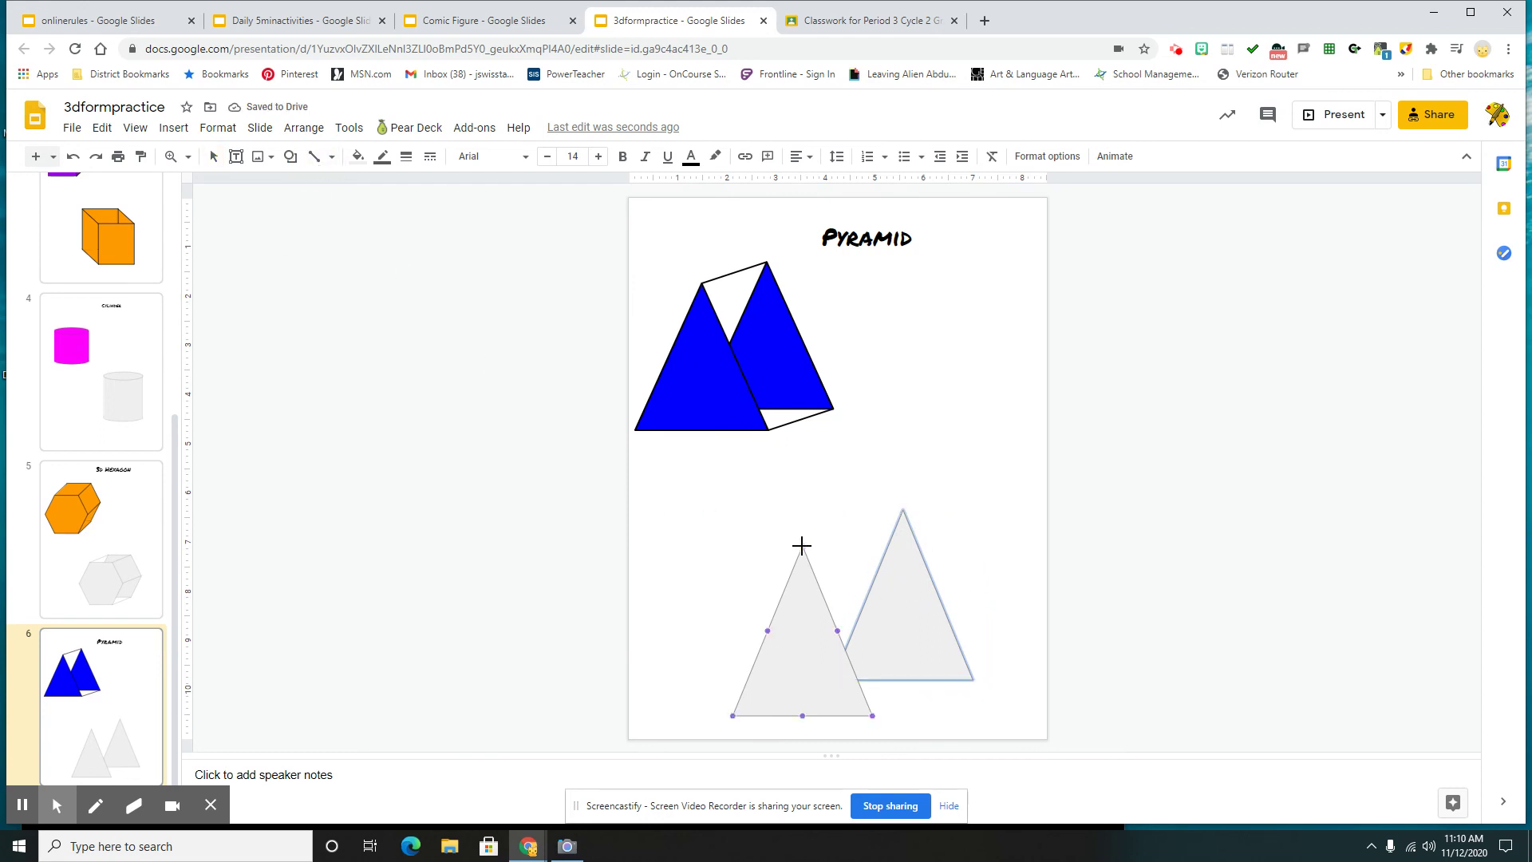
pyautogui.moveTo(802, 547); pyautogui.dragTo(903, 510)
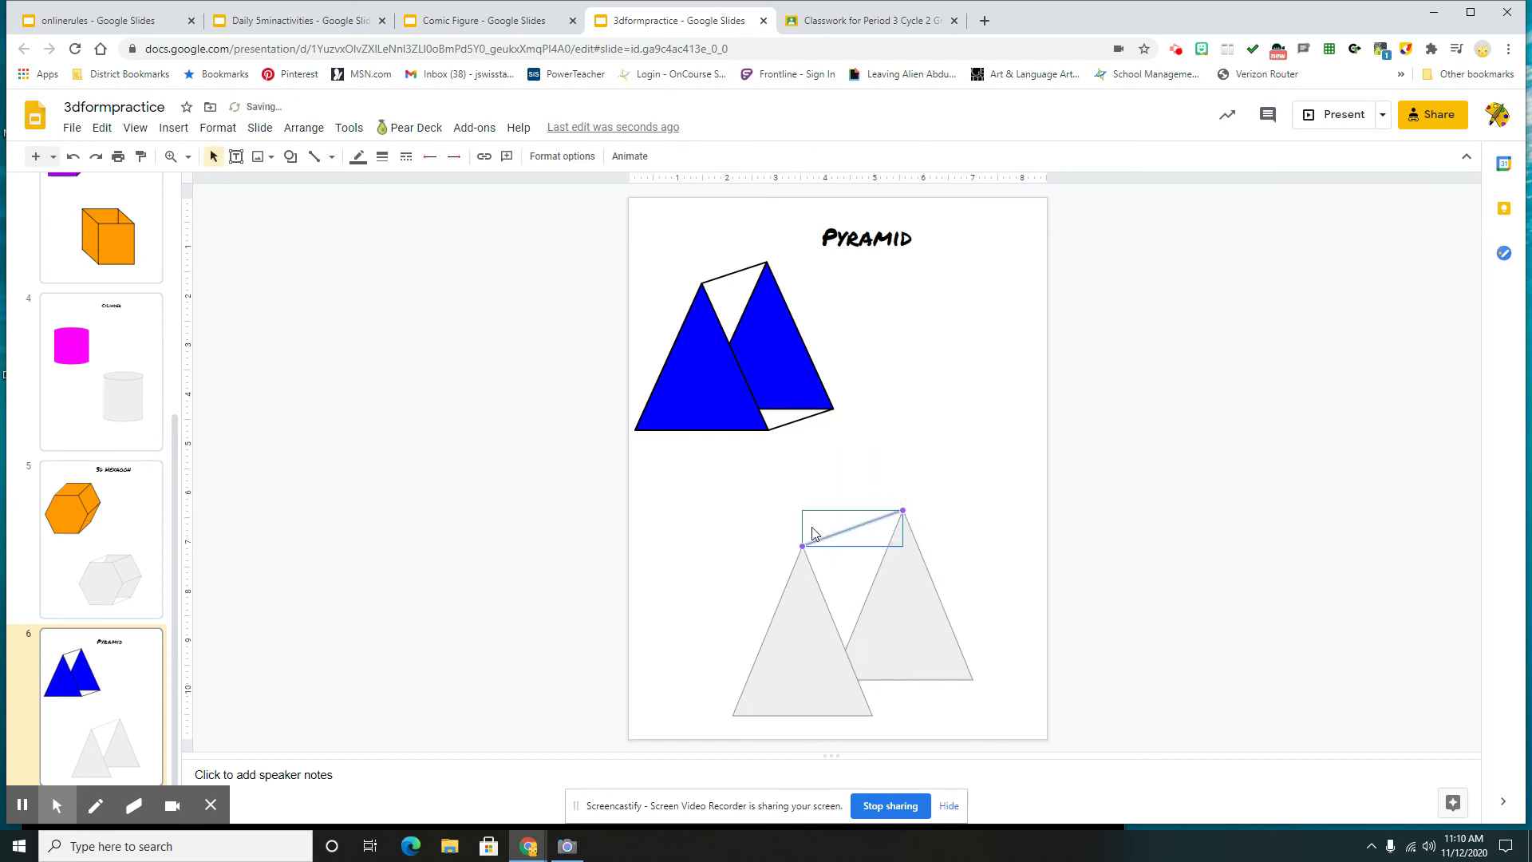
pyautogui.hotkey('ctrl', 'd')
pyautogui.moveTo(853, 538); pyautogui.dragTo(914, 700)
pyautogui.click(700, 505)
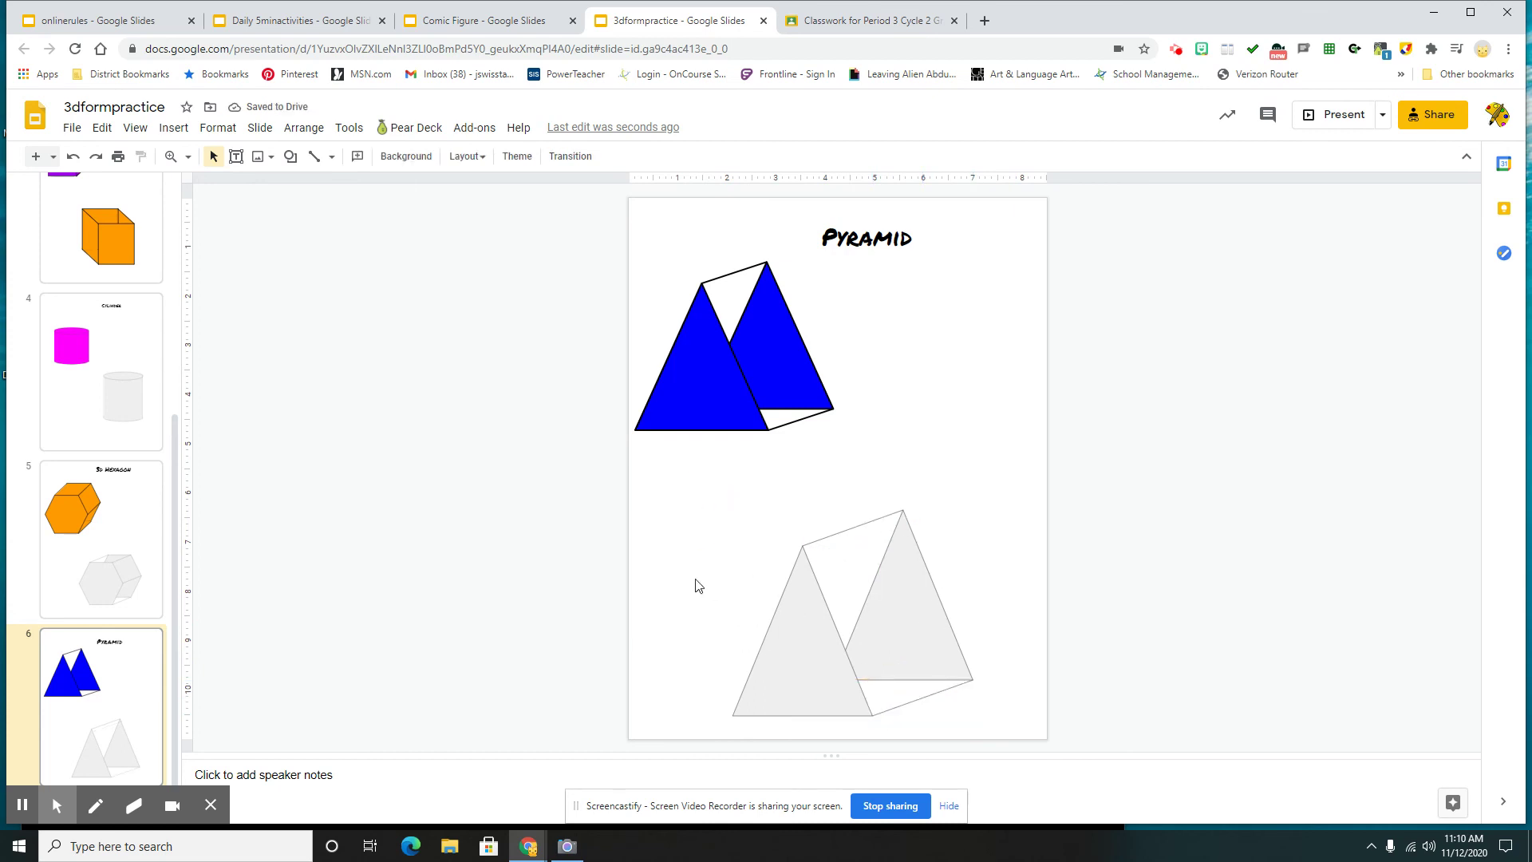
# Delete the right gray triangle from the form, leaving the parts ungrouped
pyautogui.click(869, 522)
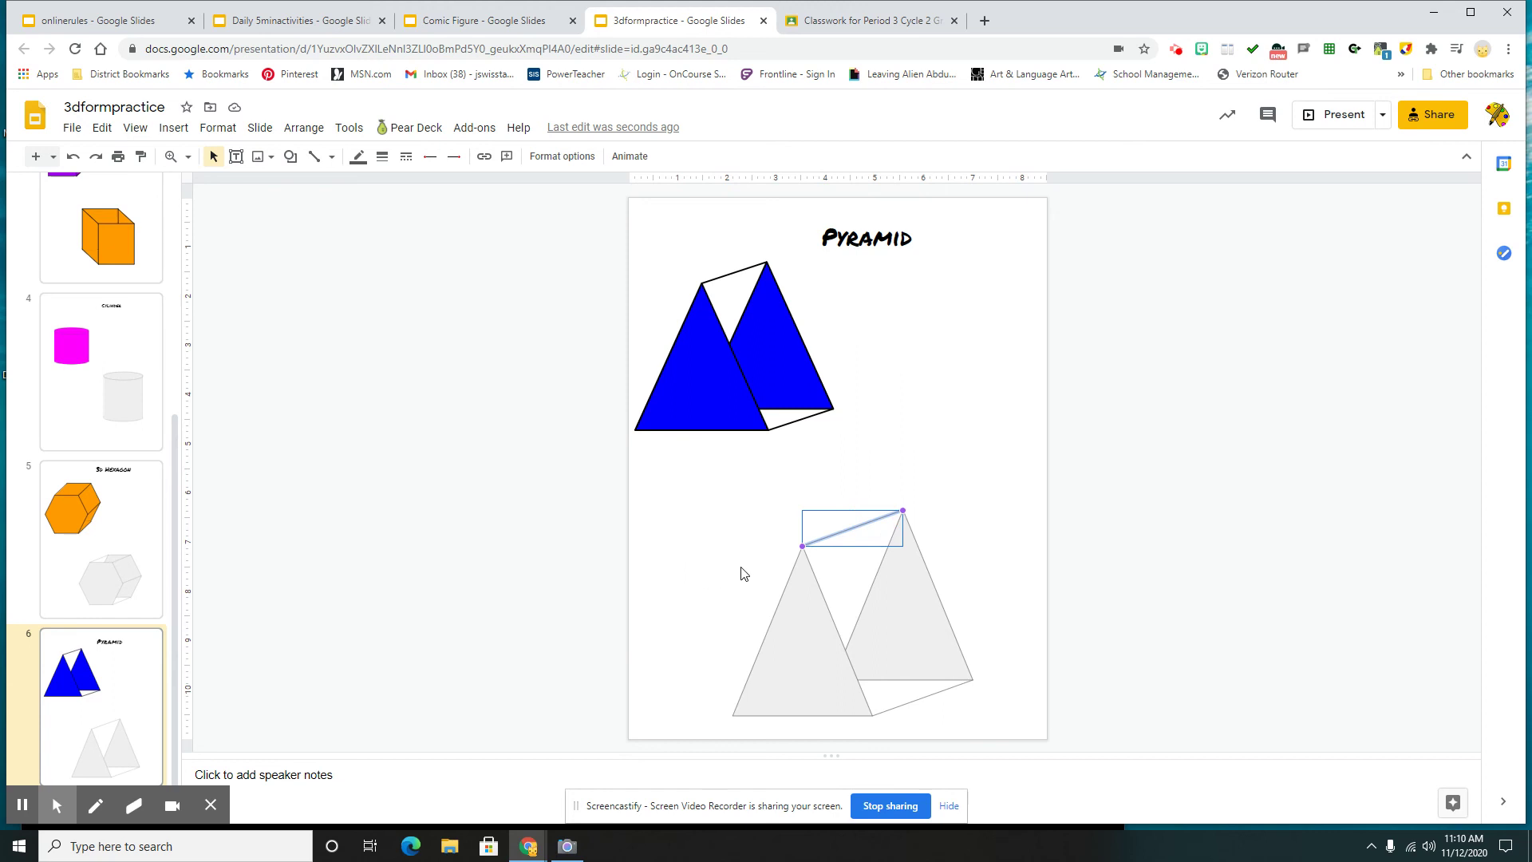
pyautogui.click(702, 546)
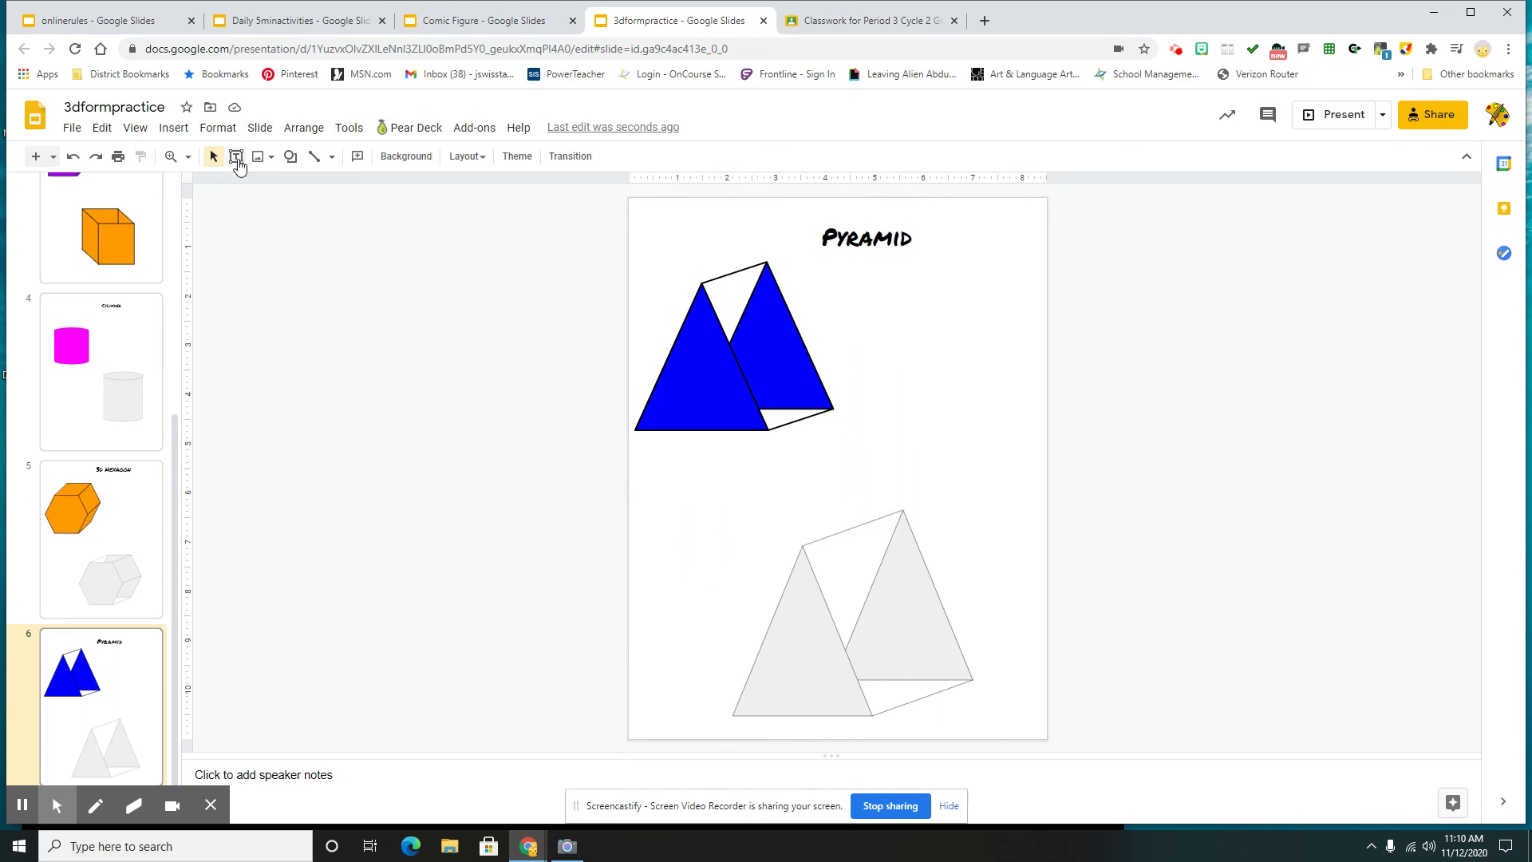
pyautogui.moveTo(708, 486); pyautogui.dragTo(991, 721)
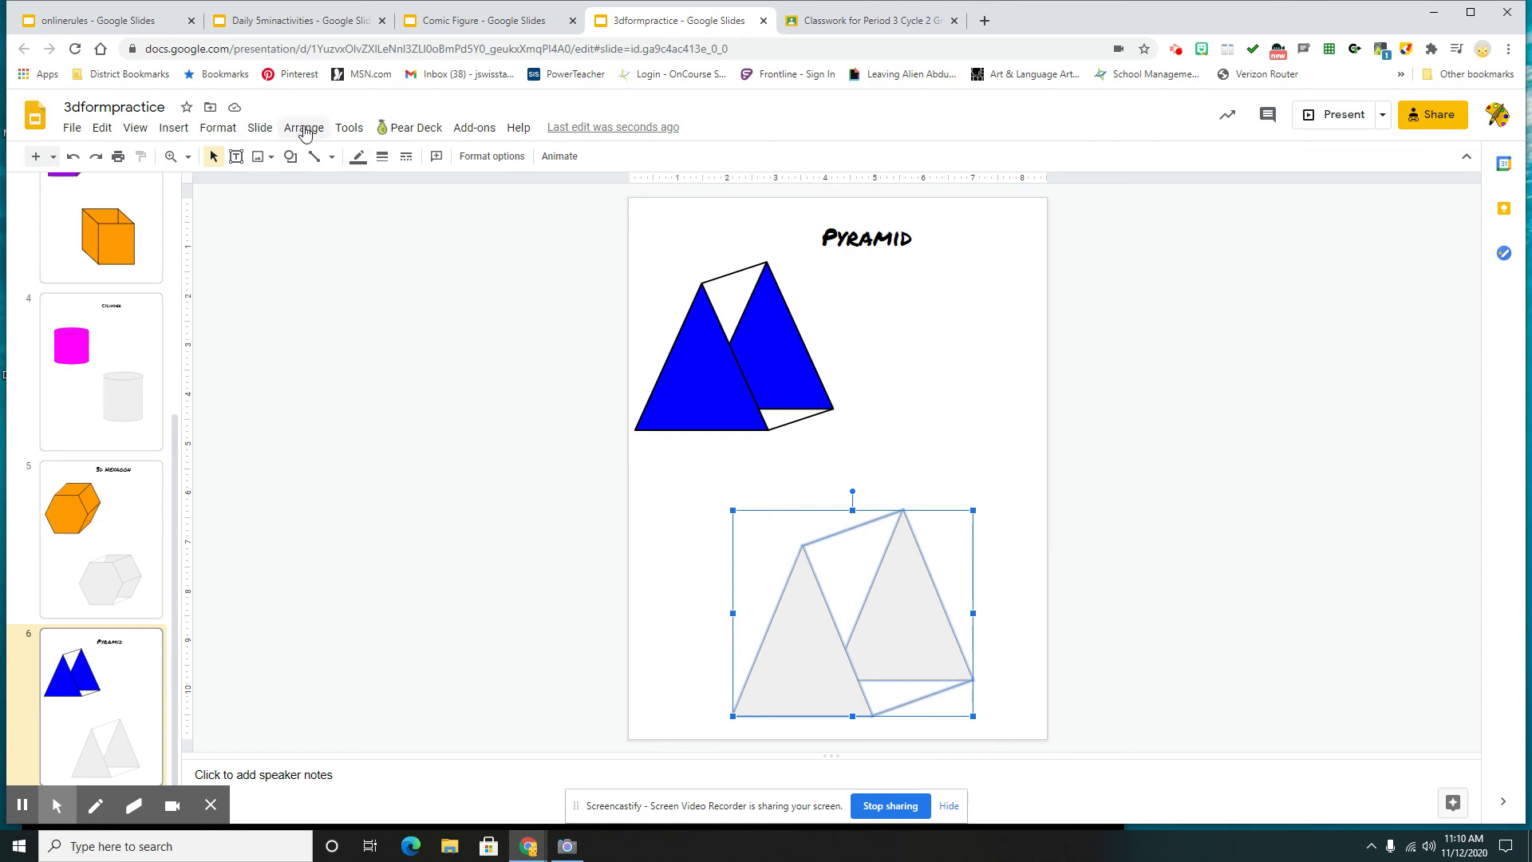
pyautogui.click(303, 129)
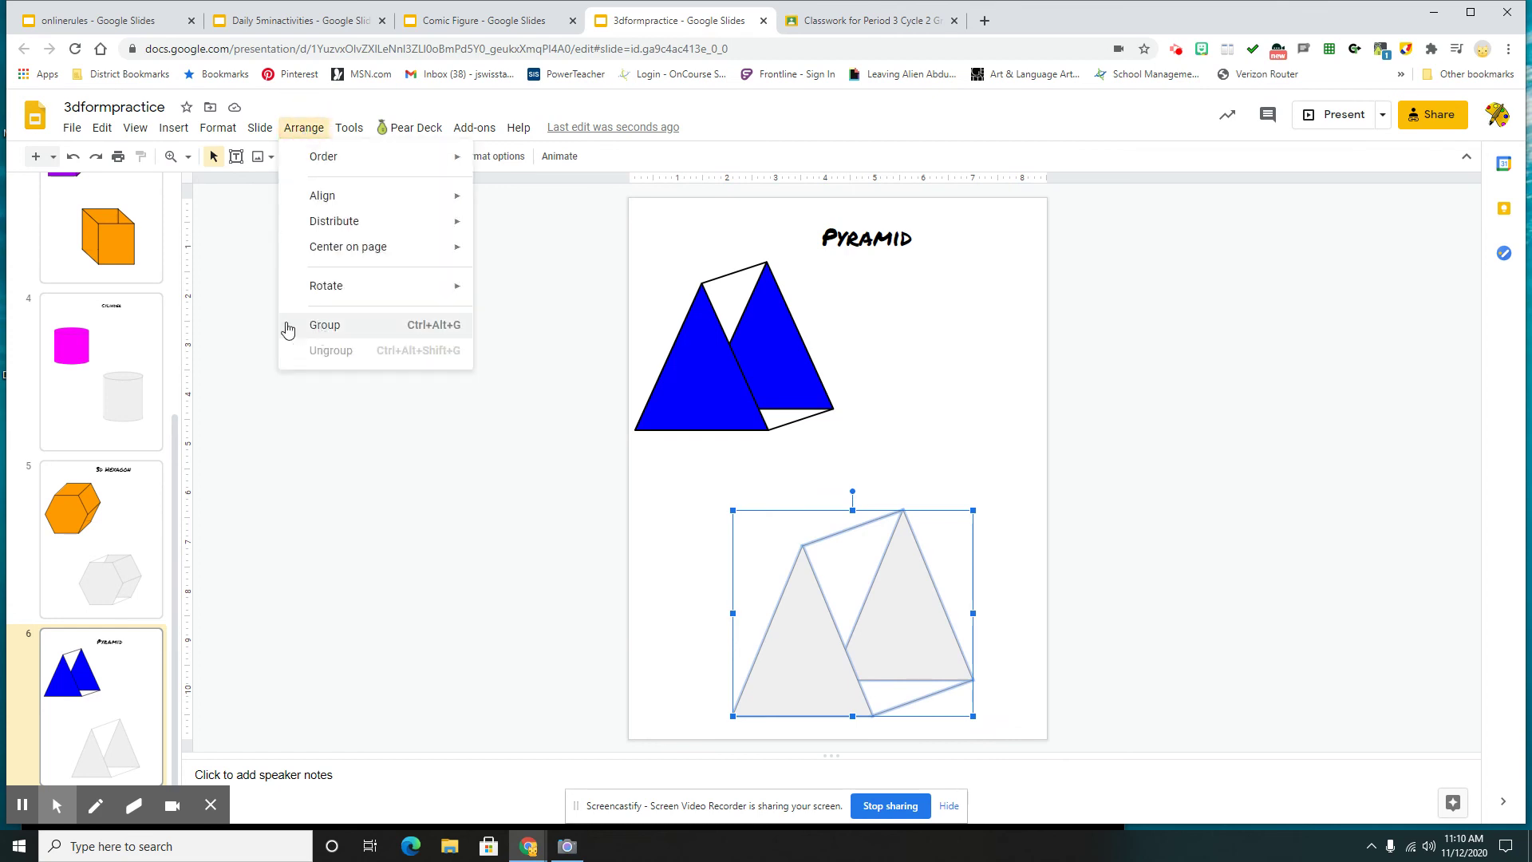
pyautogui.click(249, 305)
pyautogui.click(918, 607)
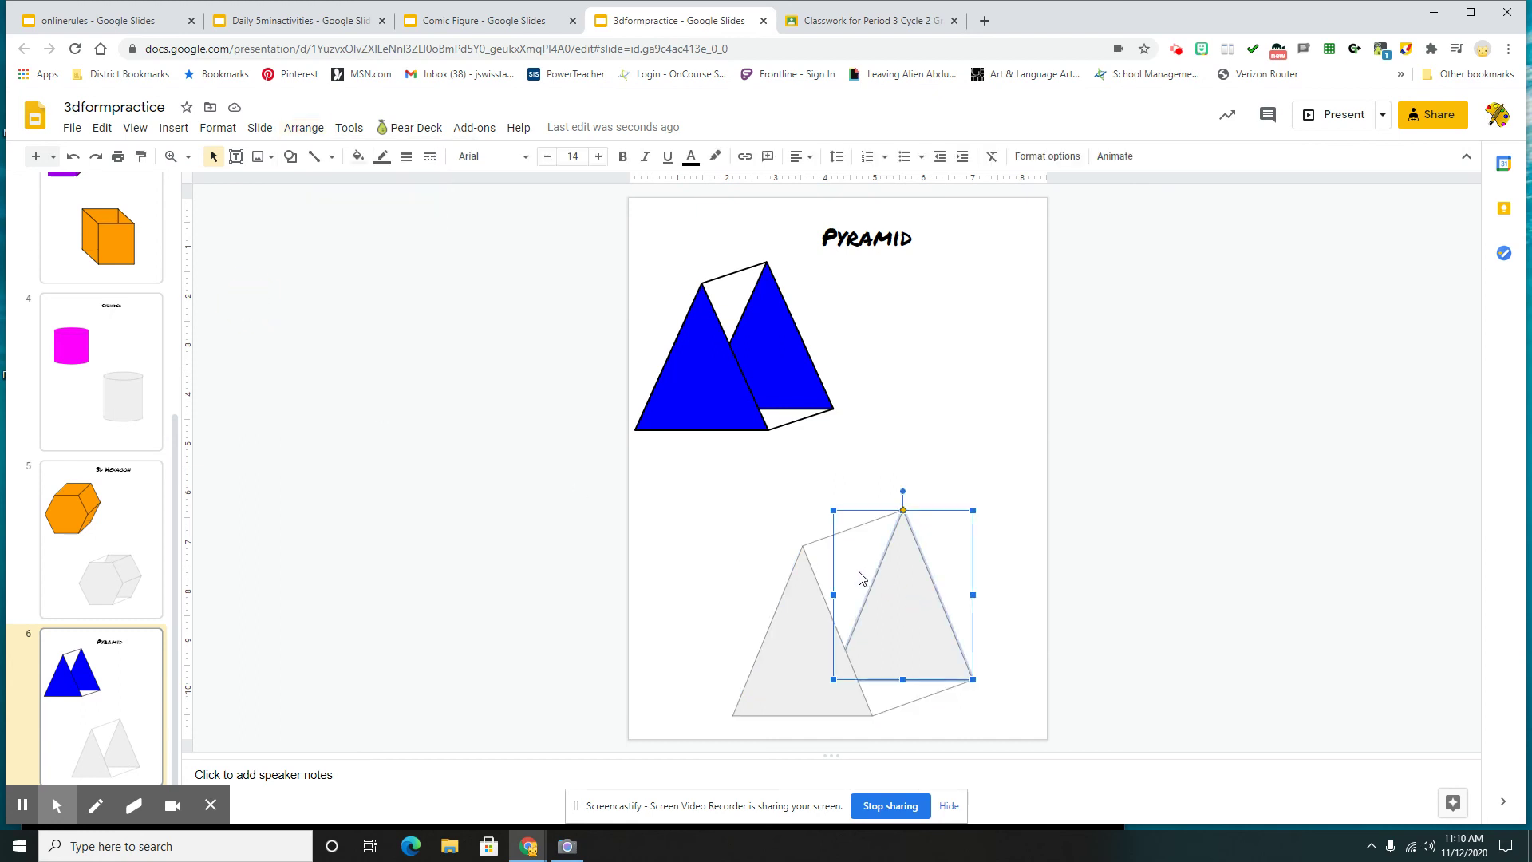
pyautogui.press('Delete')
# Delete both connecting lines and draw a gray parallelogram beside the triangle
pyautogui.click(817, 540)
pyautogui.press('Delete')
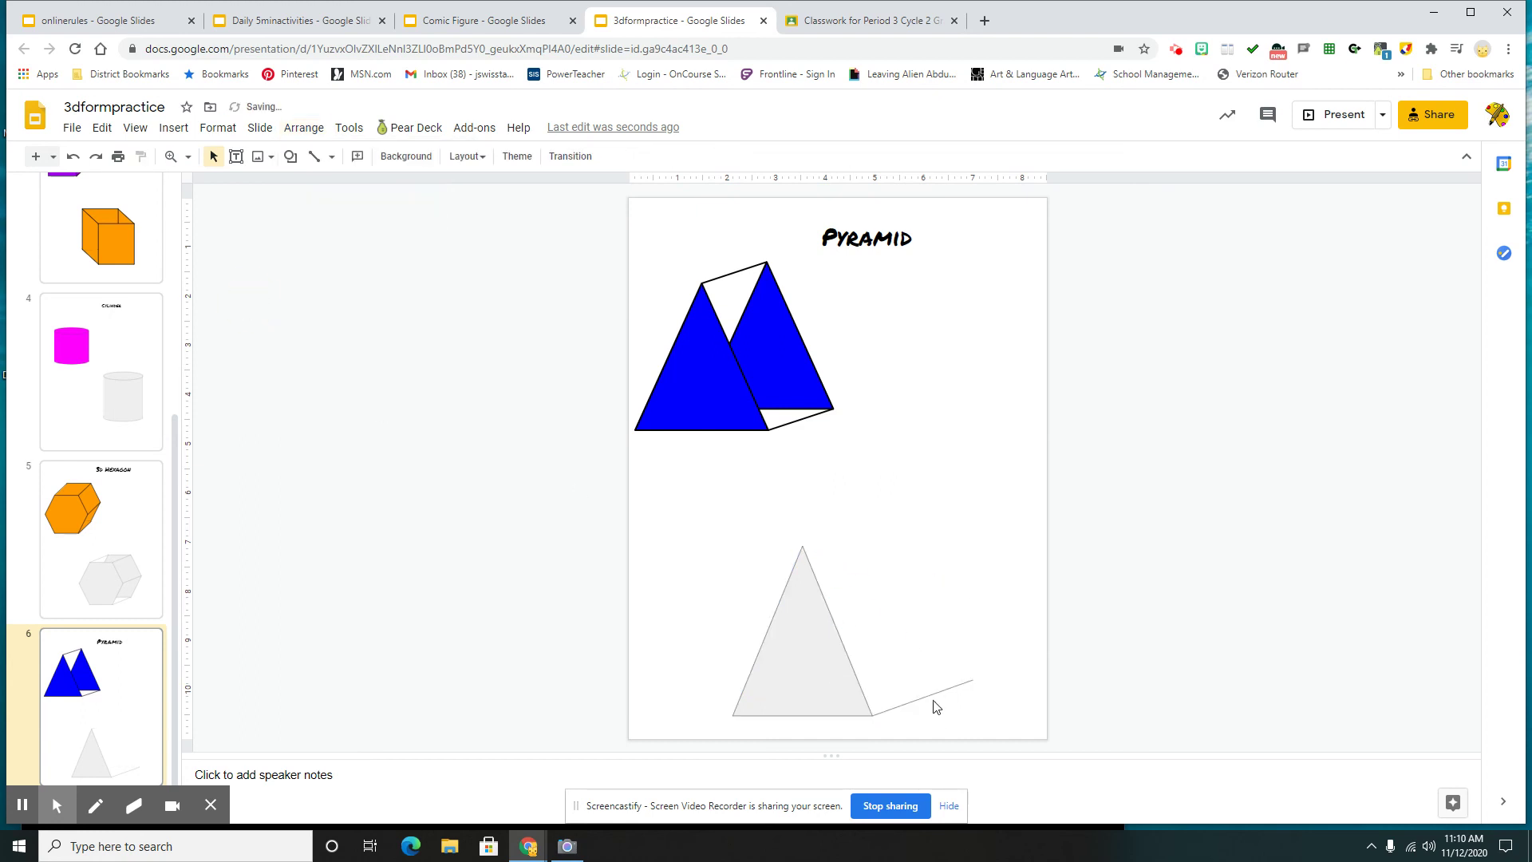
pyautogui.click(923, 698)
pyautogui.press('Delete')
pyautogui.click(290, 158)
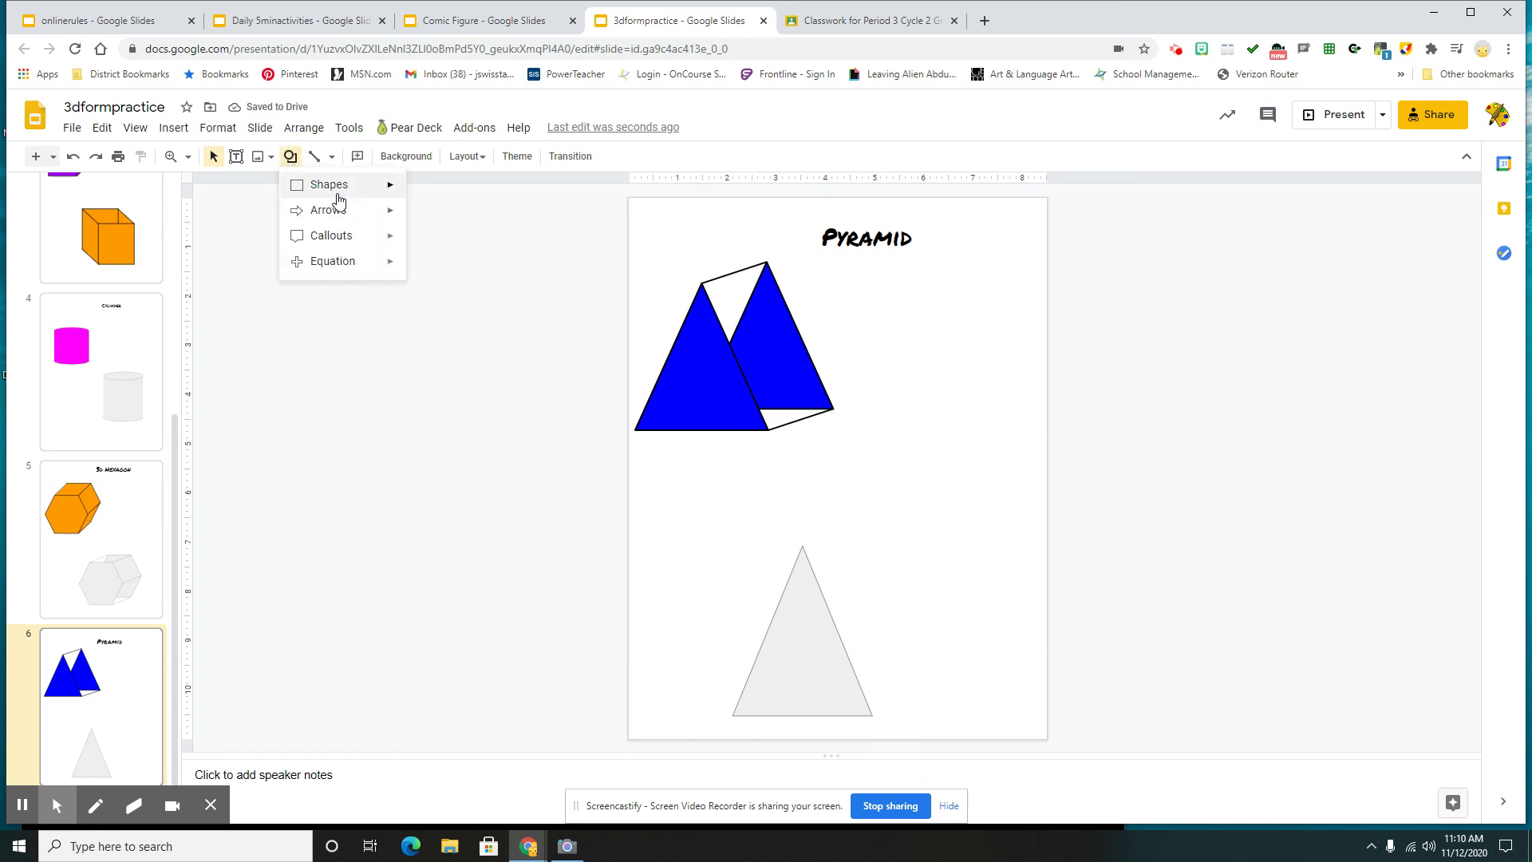
pyautogui.moveTo(338, 198)
pyautogui.click(454, 222)
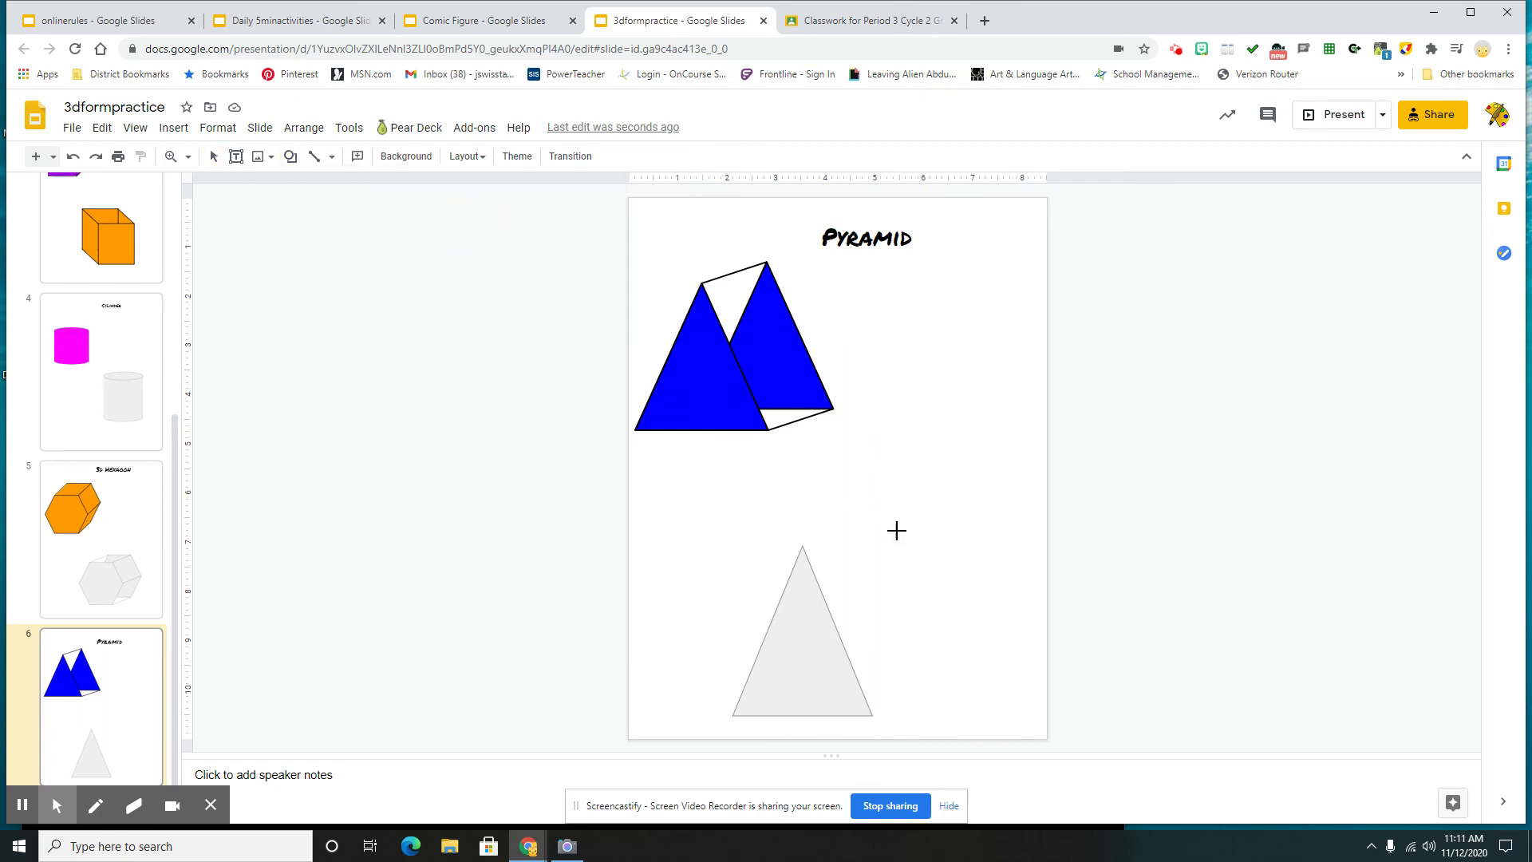
pyautogui.moveTo(863, 515); pyautogui.dragTo(997, 688)
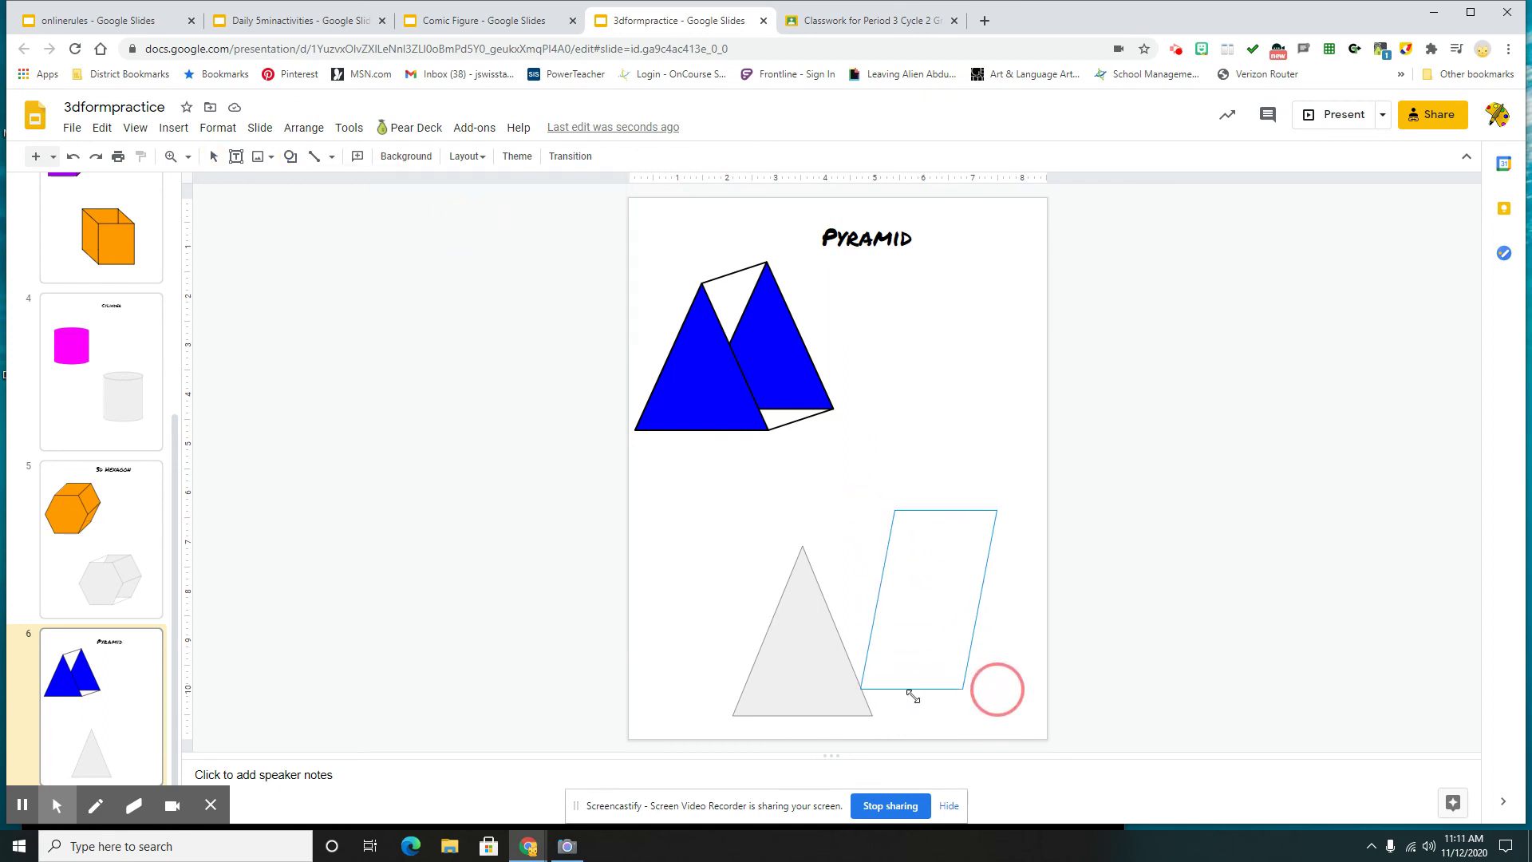
# Tilt the parallelogram about 10° clockwise and set it against the triangle's side
pyautogui.moveTo(811, 654); pyautogui.dragTo(743, 639)
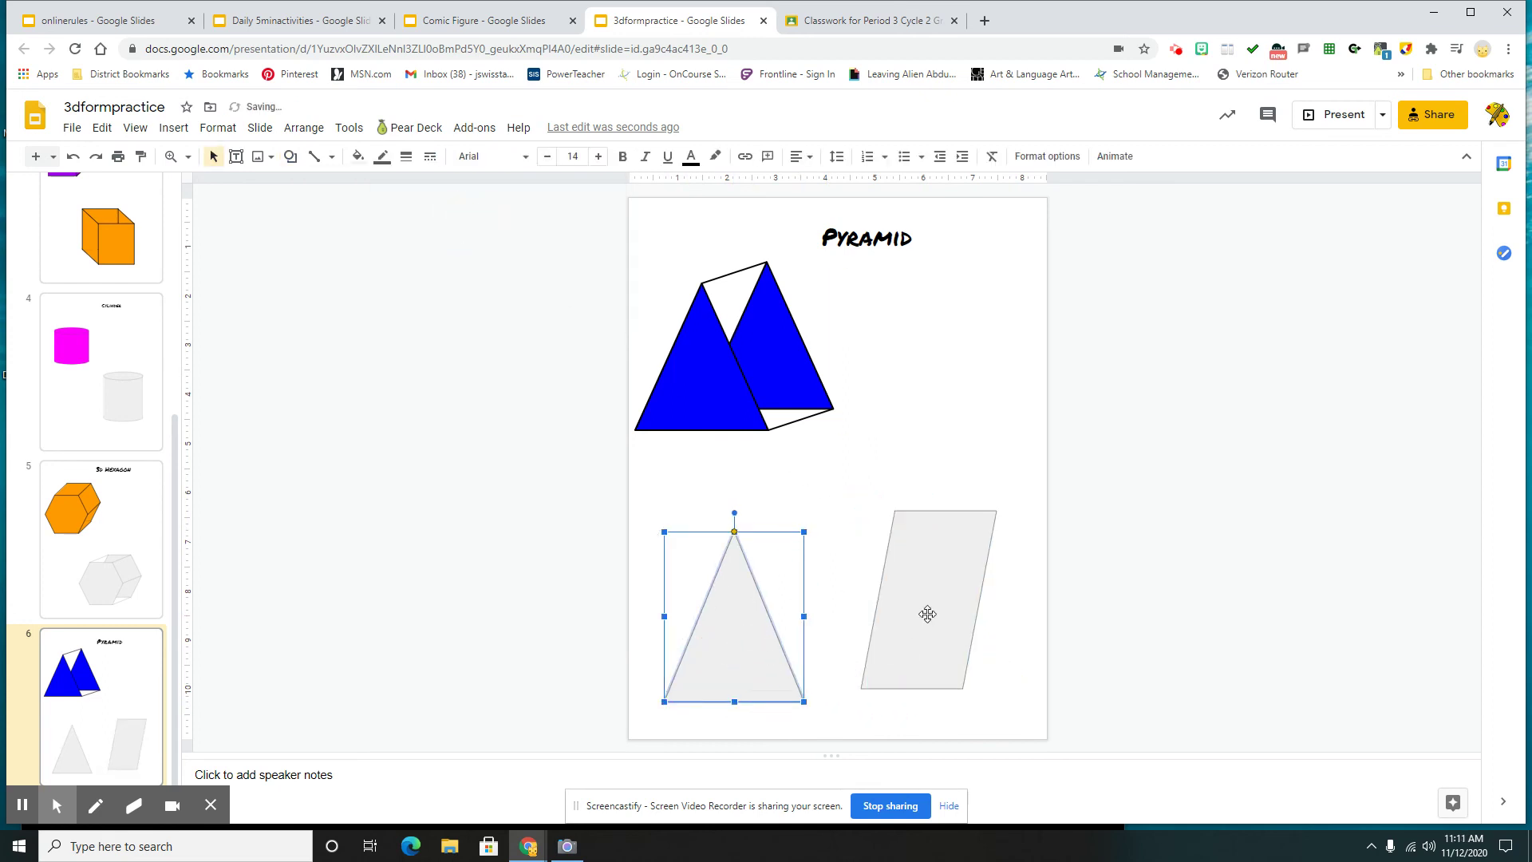
pyautogui.click(915, 619)
pyautogui.moveTo(916, 619); pyautogui.dragTo(728, 632)
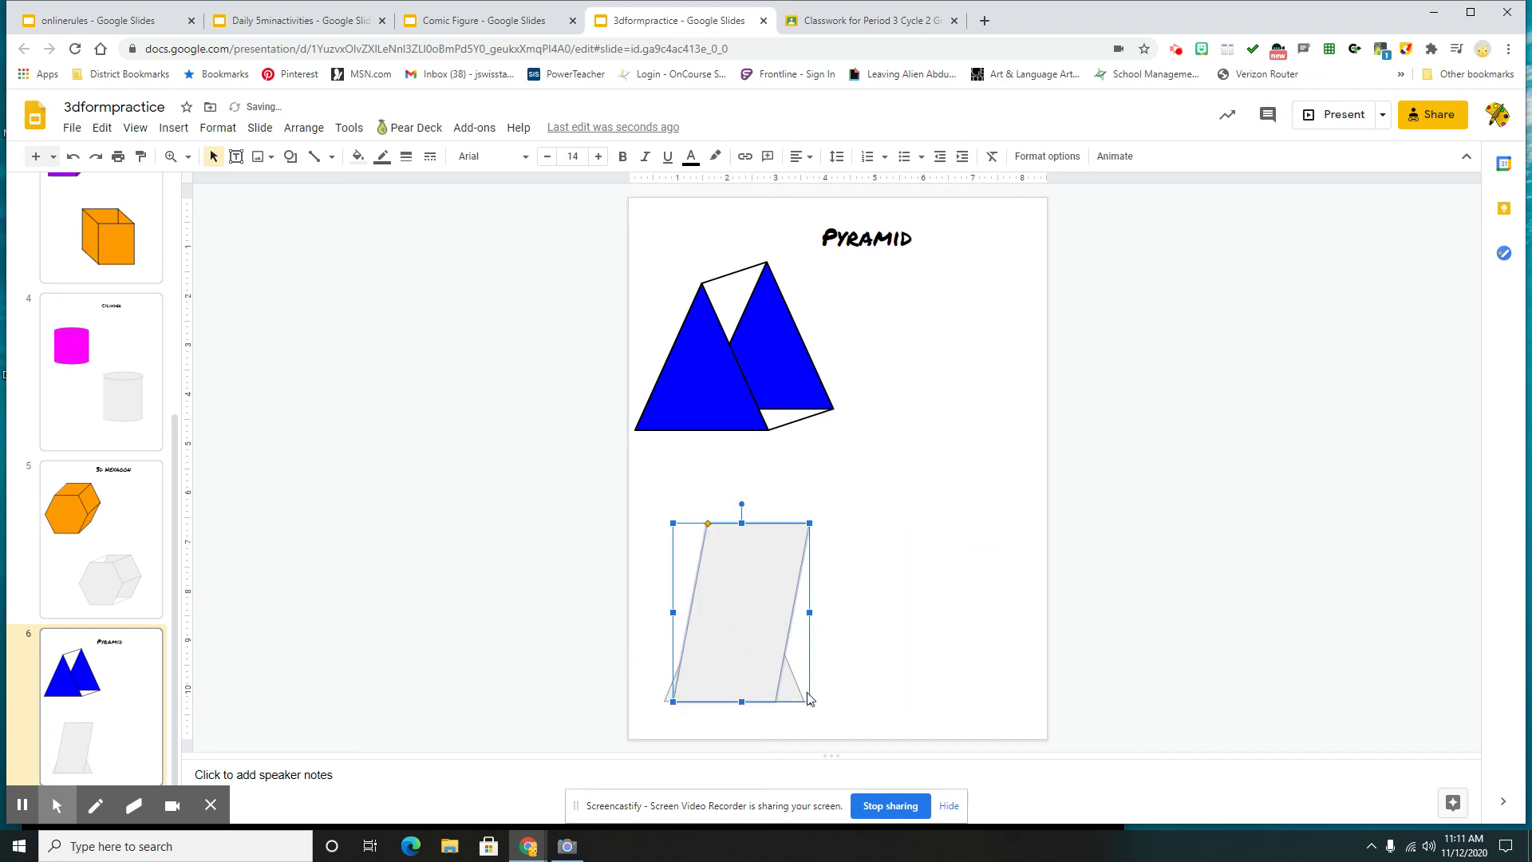
pyautogui.moveTo(795, 700); pyautogui.dragTo(968, 688)
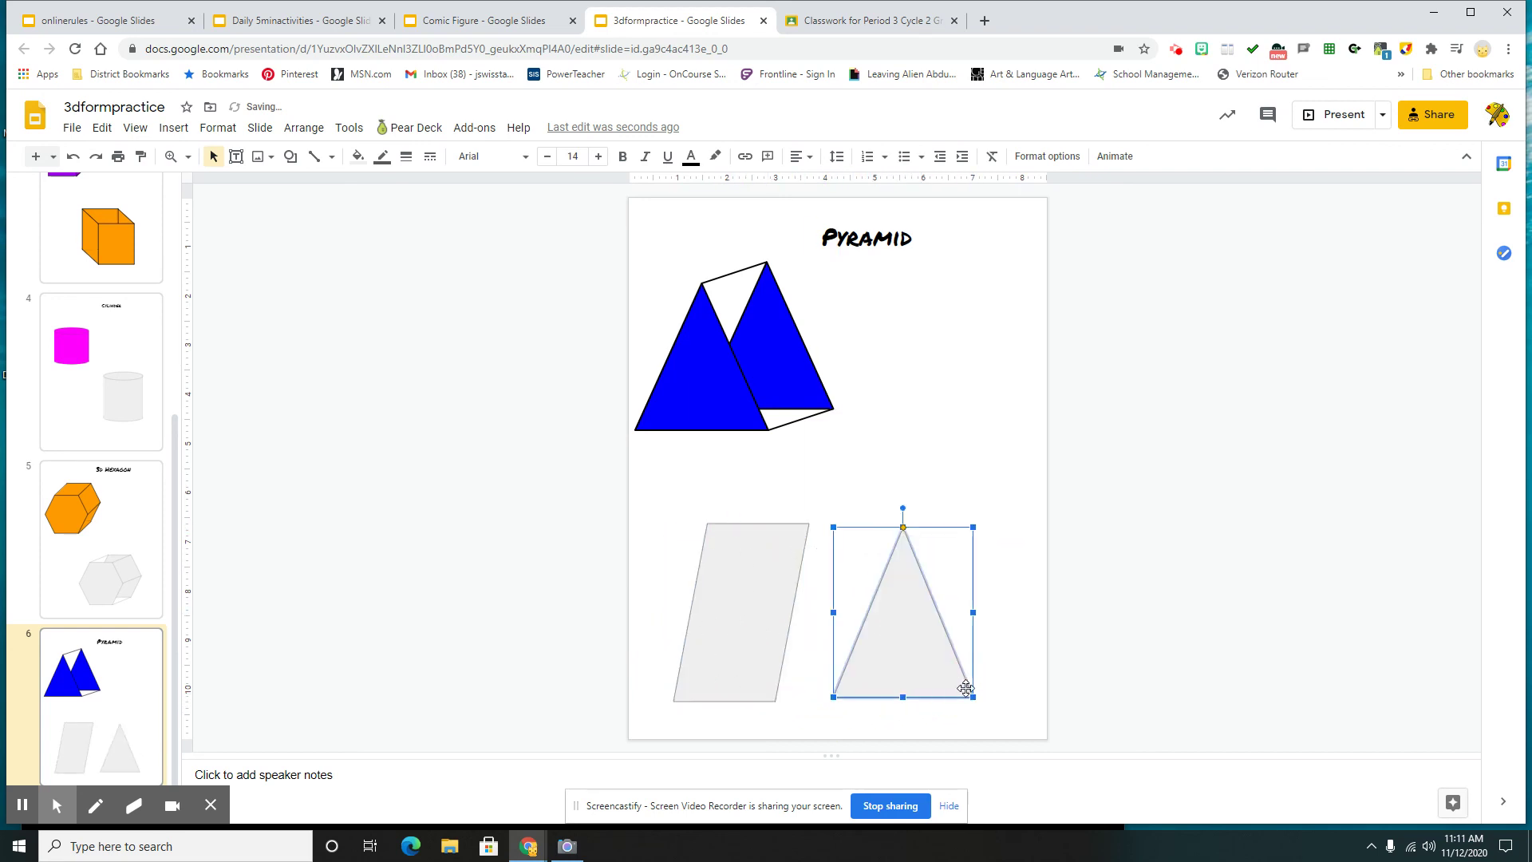
pyautogui.moveTo(735, 575); pyautogui.dragTo(772, 565)
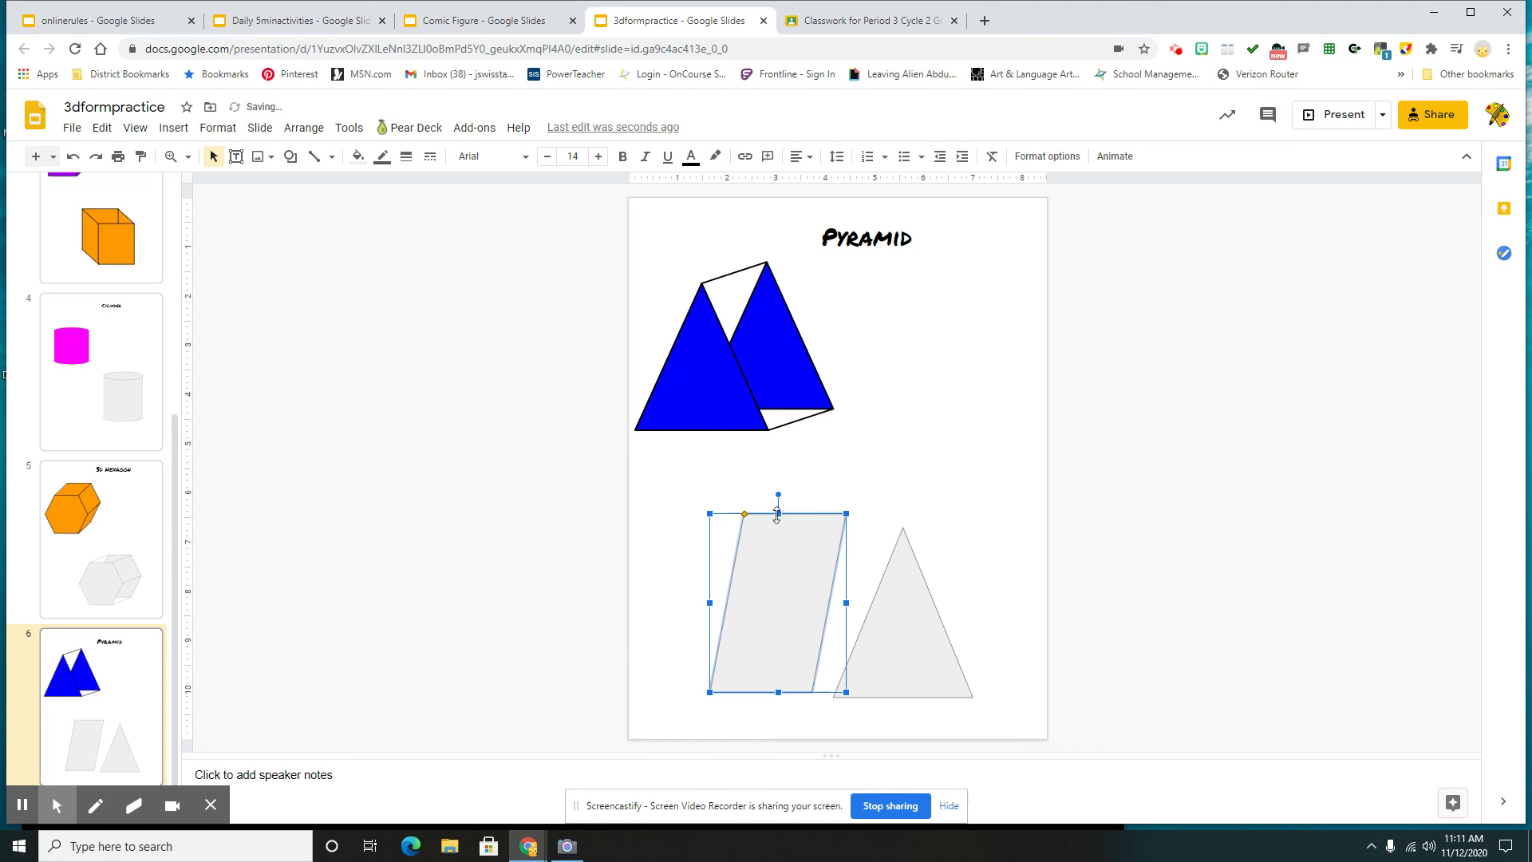
pyautogui.moveTo(778, 494); pyautogui.dragTo(799, 497)
pyautogui.moveTo(779, 567); pyautogui.dragTo(820, 569)
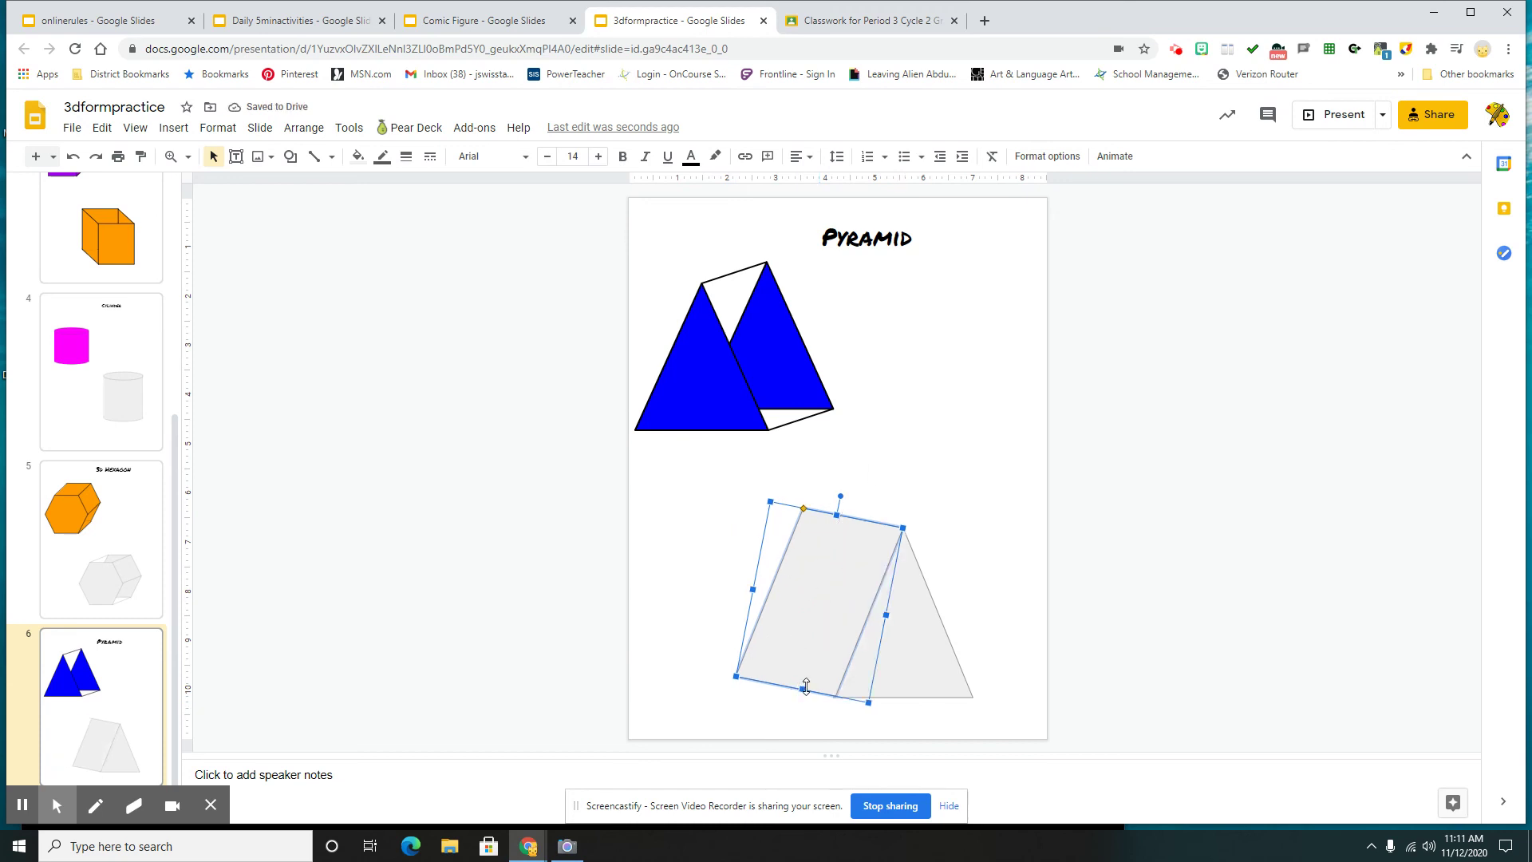
# Stretch the gray parallelogram slightly taller
pyautogui.moveTo(803, 687); pyautogui.dragTo(802, 690)
pyautogui.click(917, 418)
pyautogui.click(794, 655)
pyautogui.click(803, 691)
pyautogui.click(688, 586)
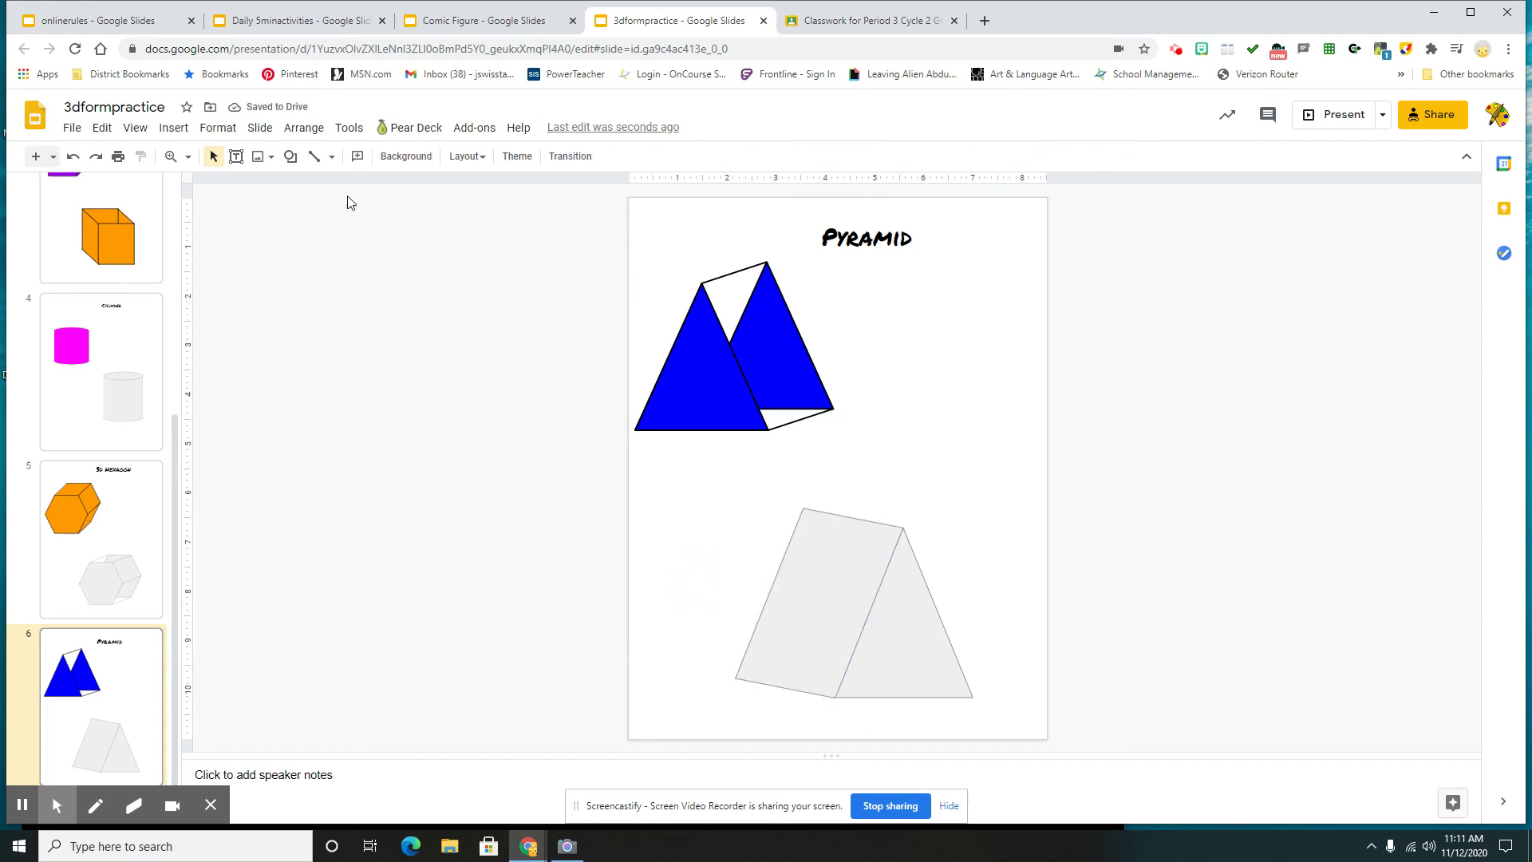
pyautogui.click(237, 156)
pyautogui.click(716, 479)
# Group the triangle and parallelogram into one pyramid and move it slightly lower
pyautogui.moveTo(733, 506); pyautogui.dragTo(1012, 718)
pyautogui.click(317, 130)
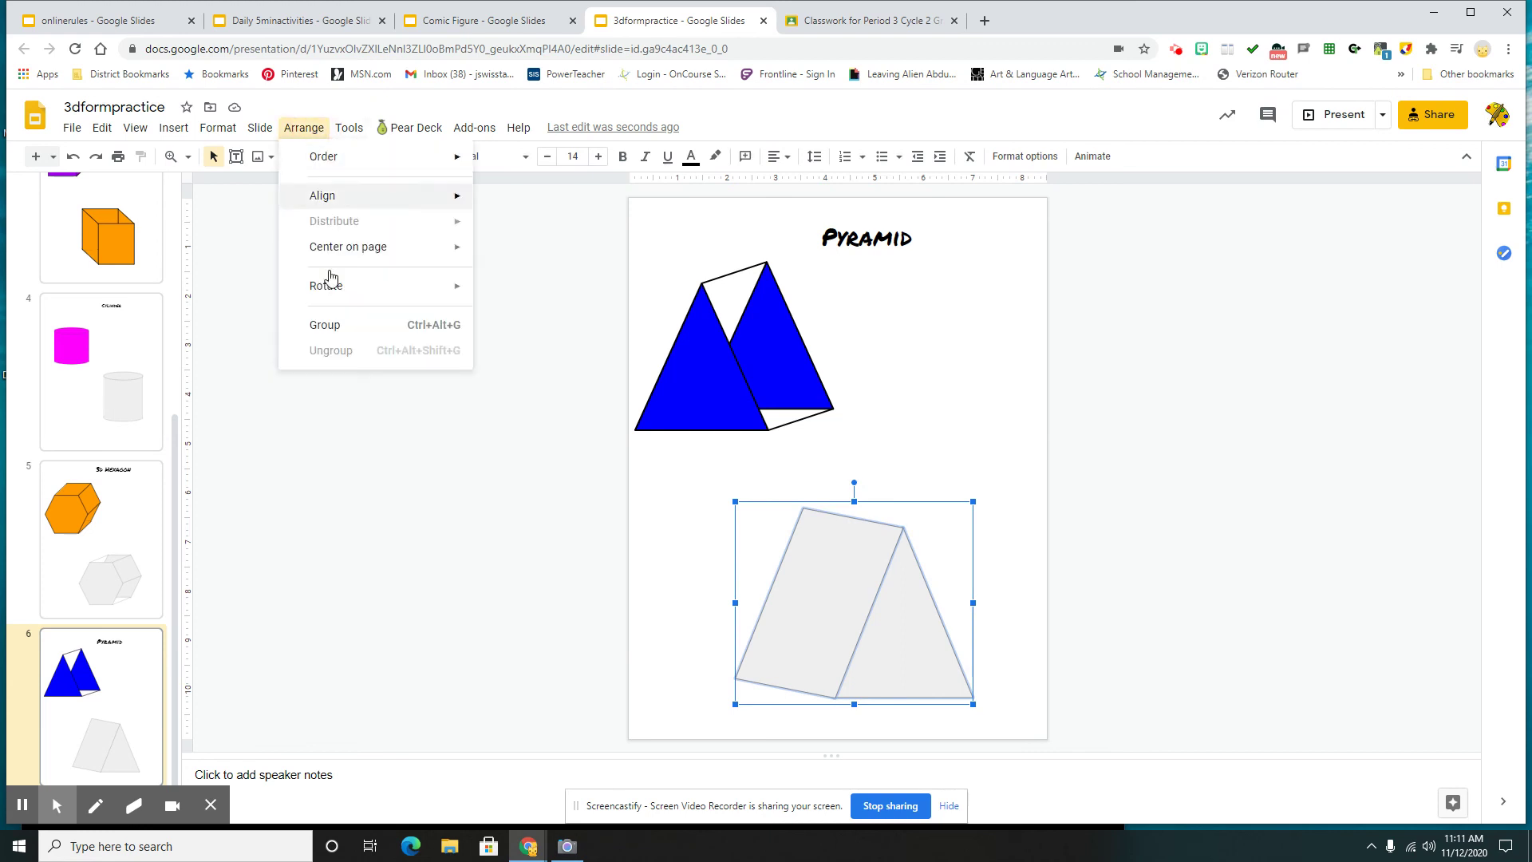
pyautogui.click(328, 322)
pyautogui.moveTo(886, 534); pyautogui.dragTo(855, 588)
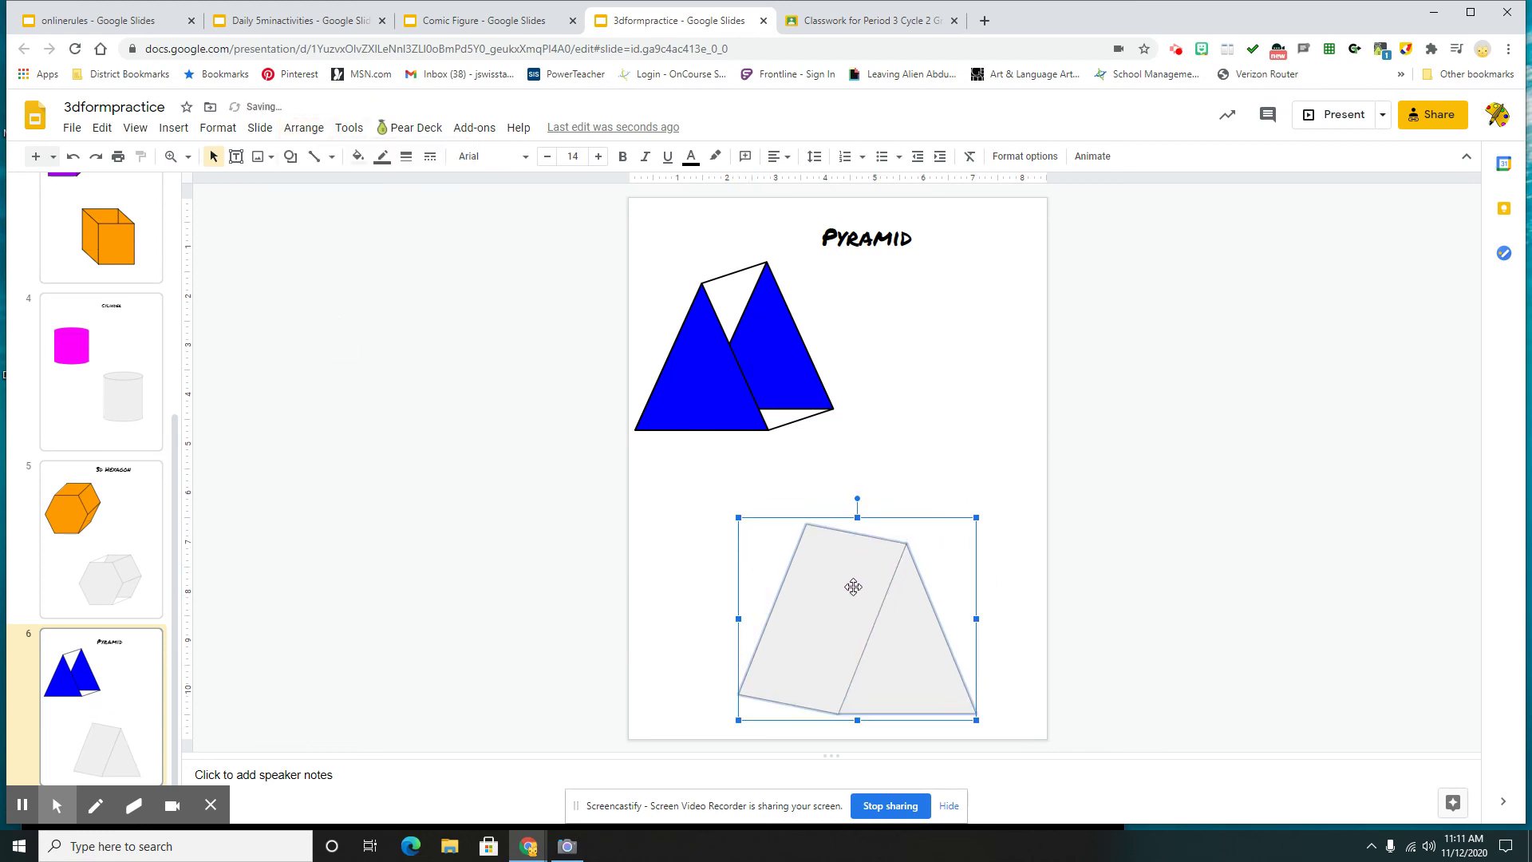